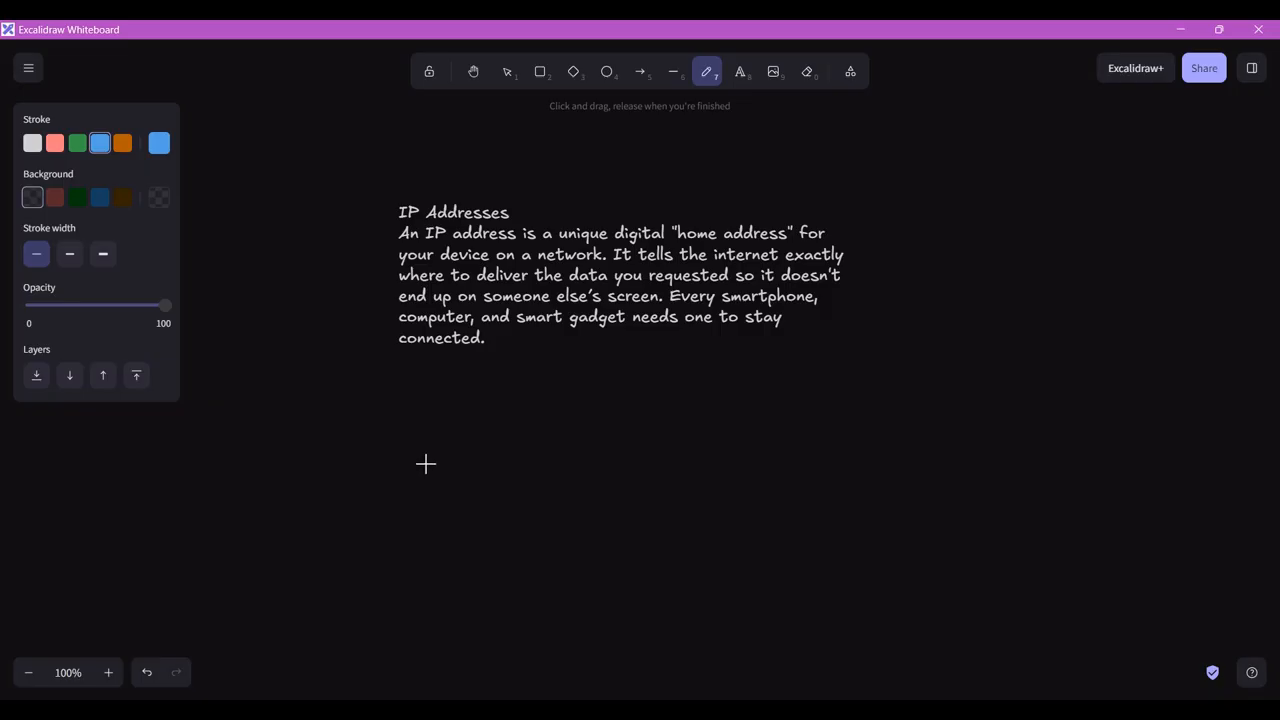
Sketch two freehand circles side by side below the IP Addresses paragraph and letter them A and B
mouse_move(397, 437)
mouse_down()
mouse_move(366, 477)
mouse_move(431, 451)
mouse_move(395, 440)
mouse_up()
mouse_move(730, 424)
mouse_down()
mouse_move(709, 511)
mouse_move(759, 443)
mouse_move(730, 424)
mouse_up()
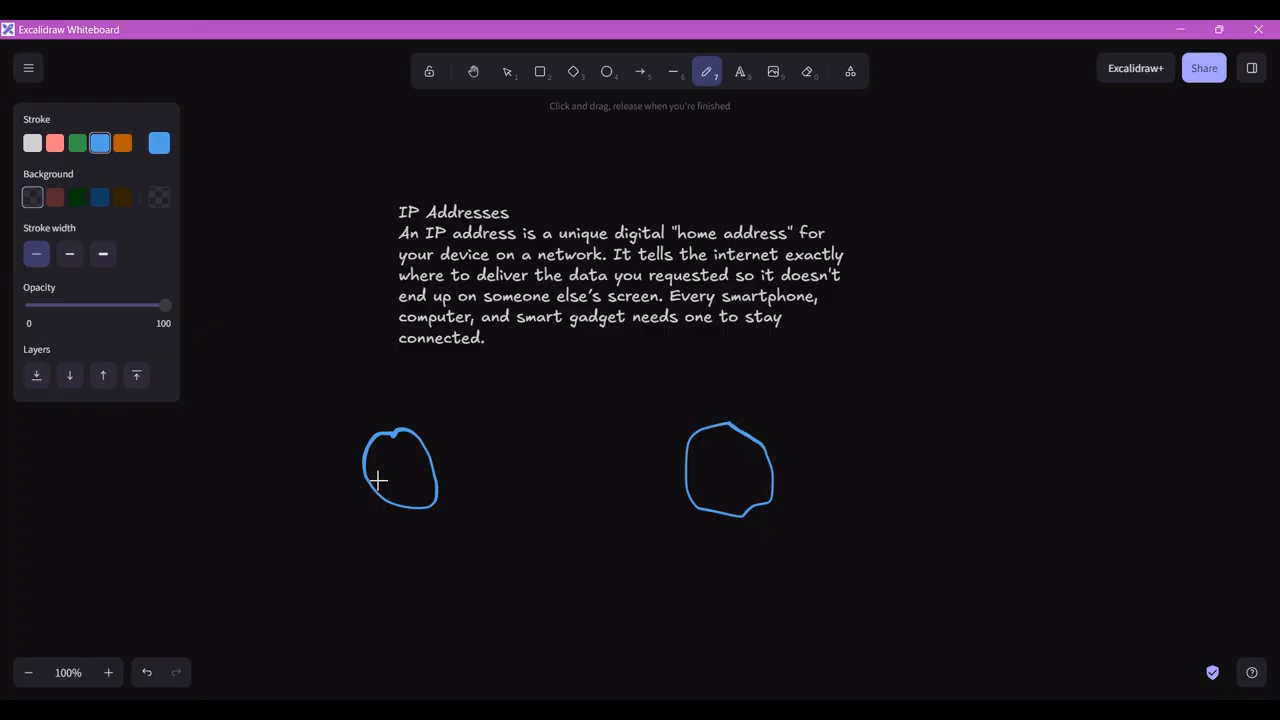
mouse_move(386, 476)
mouse_down()
mouse_move(408, 477)
mouse_move(405, 462)
mouse_up()
mouse_move(705, 473)
mouse_down()
mouse_move(710, 452)
mouse_move(708, 478)
mouse_move(704, 468)
mouse_up()
Draw a row of pen dots linking circle A to circle B
click(448, 469)
click(464, 469)
click(485, 468)
click(526, 468)
click(553, 468)
click(576, 467)
click(586, 466)
click(596, 465)
click(606, 464)
click(628, 465)
click(640, 465)
click(662, 464)
click(680, 464)
click(540, 469)
click(507, 470)
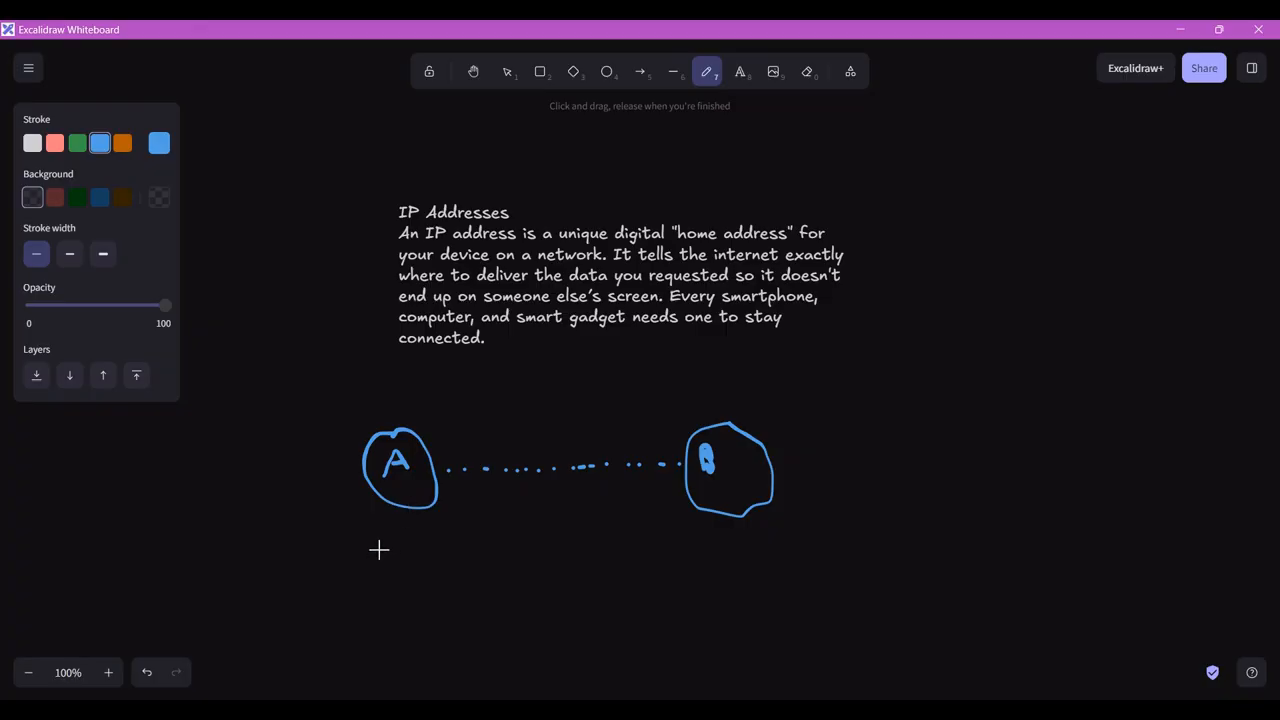
Handwrite x1 beneath circle A and x2 beneath circle B, and draw a pen stroke between the two labels
mouse_move(376, 548)
mouse_down()
mouse_move(362, 562)
mouse_move(395, 570)
mouse_up()
mouse_move(411, 532)
mouse_down()
mouse_move(418, 578)
mouse_move(437, 575)
mouse_up()
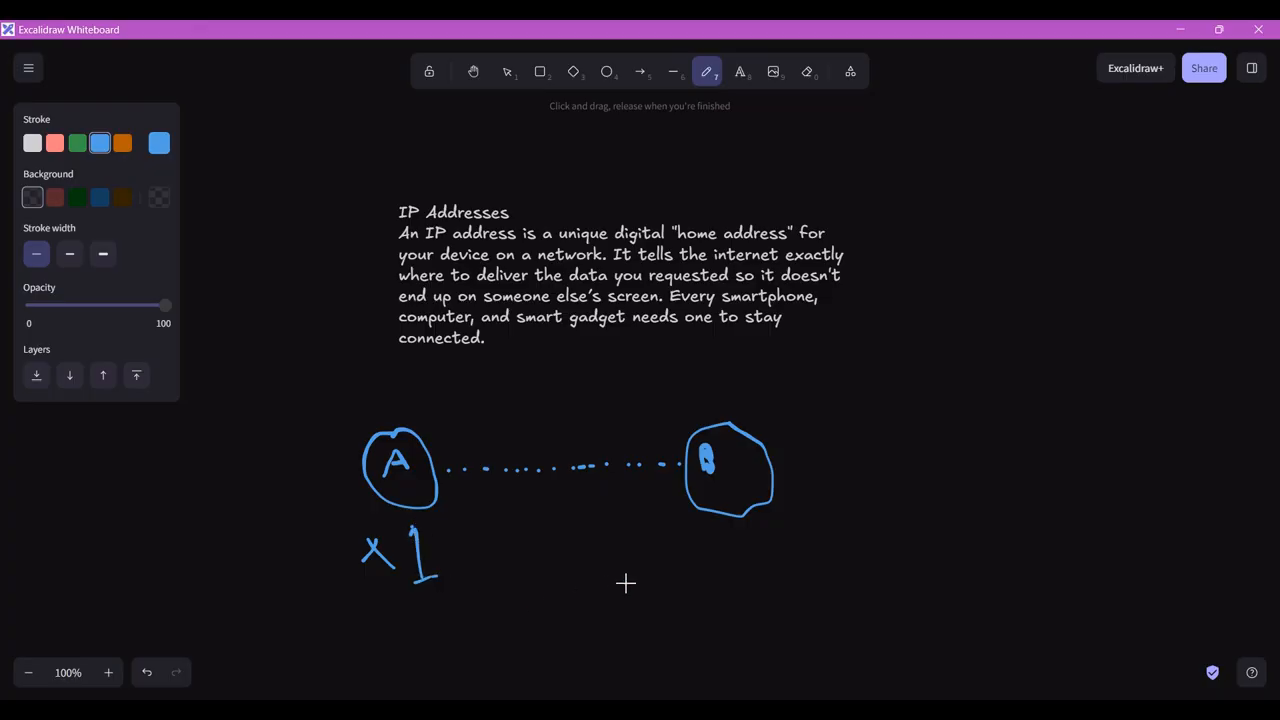
mouse_move(704, 542)
mouse_down()
mouse_move(692, 566)
mouse_move(801, 545)
mouse_up()
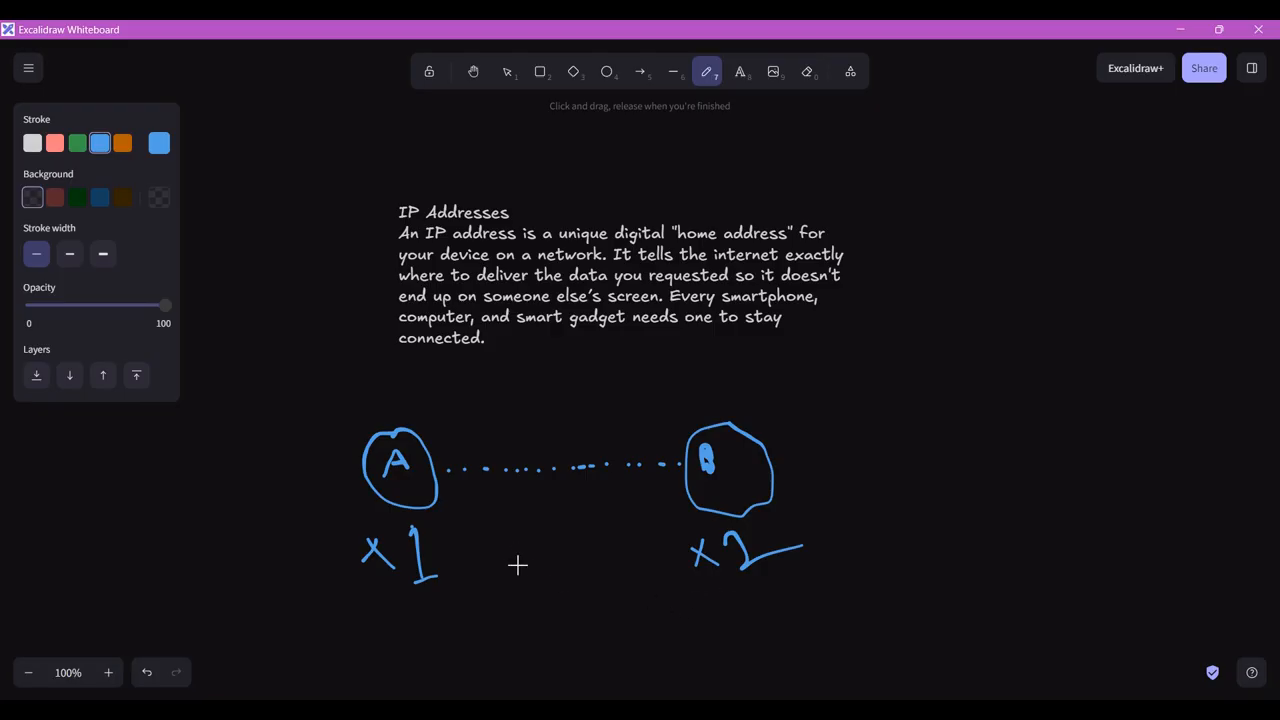
mouse_move(469, 544)
mouse_down()
mouse_move(660, 544)
mouse_move(643, 563)
mouse_up()
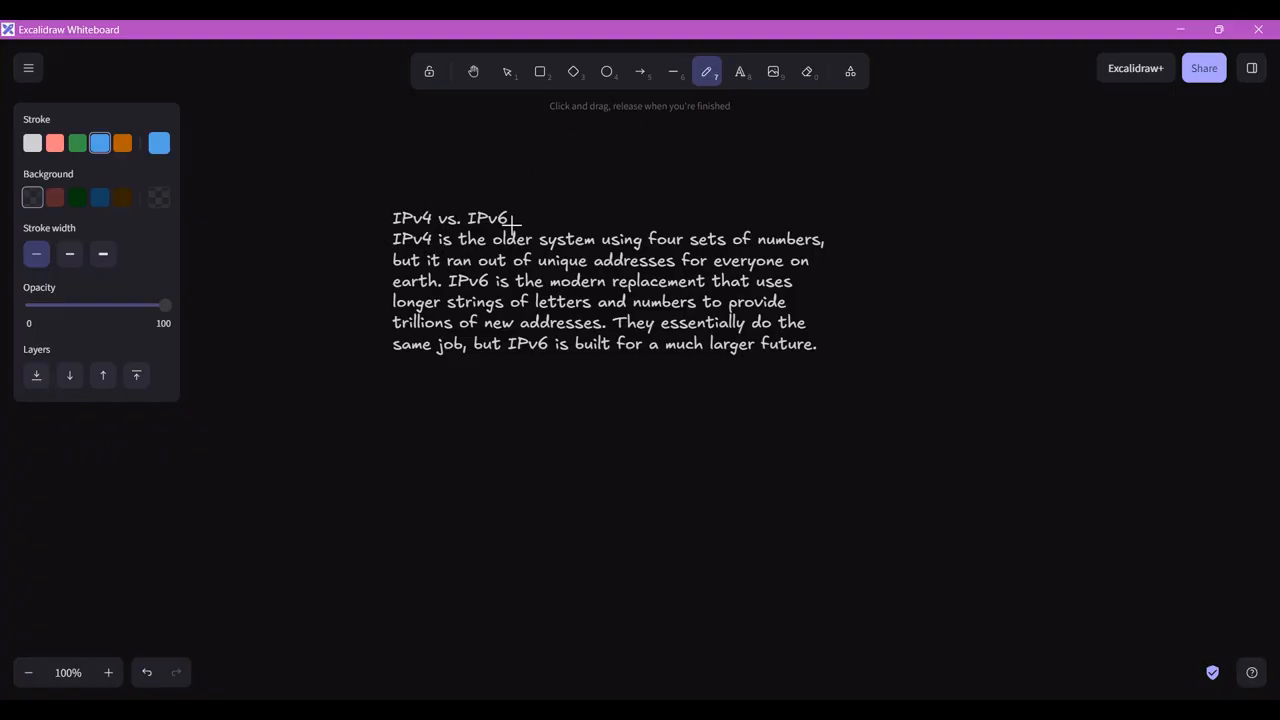
Add the text 192.168.1.1 below the IPv4 vs. IPv6 paragraph
click(746, 80)
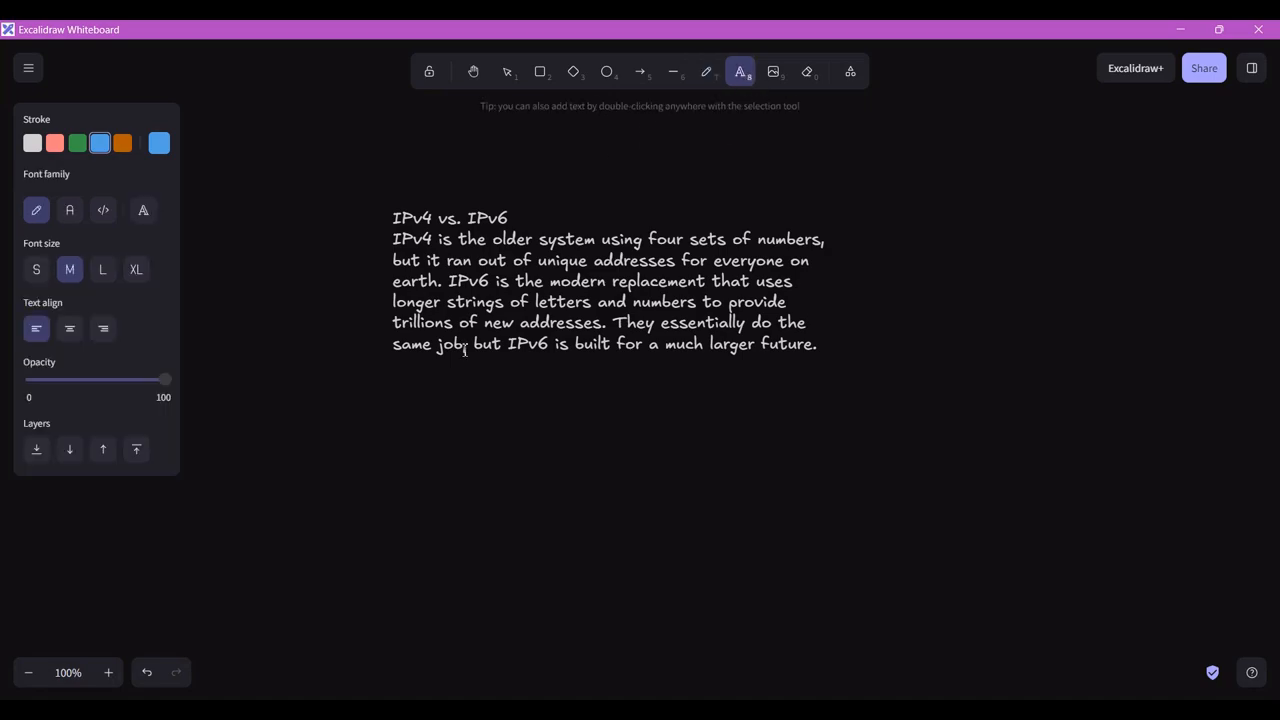
click(414, 440)
text(192.168.1.1)
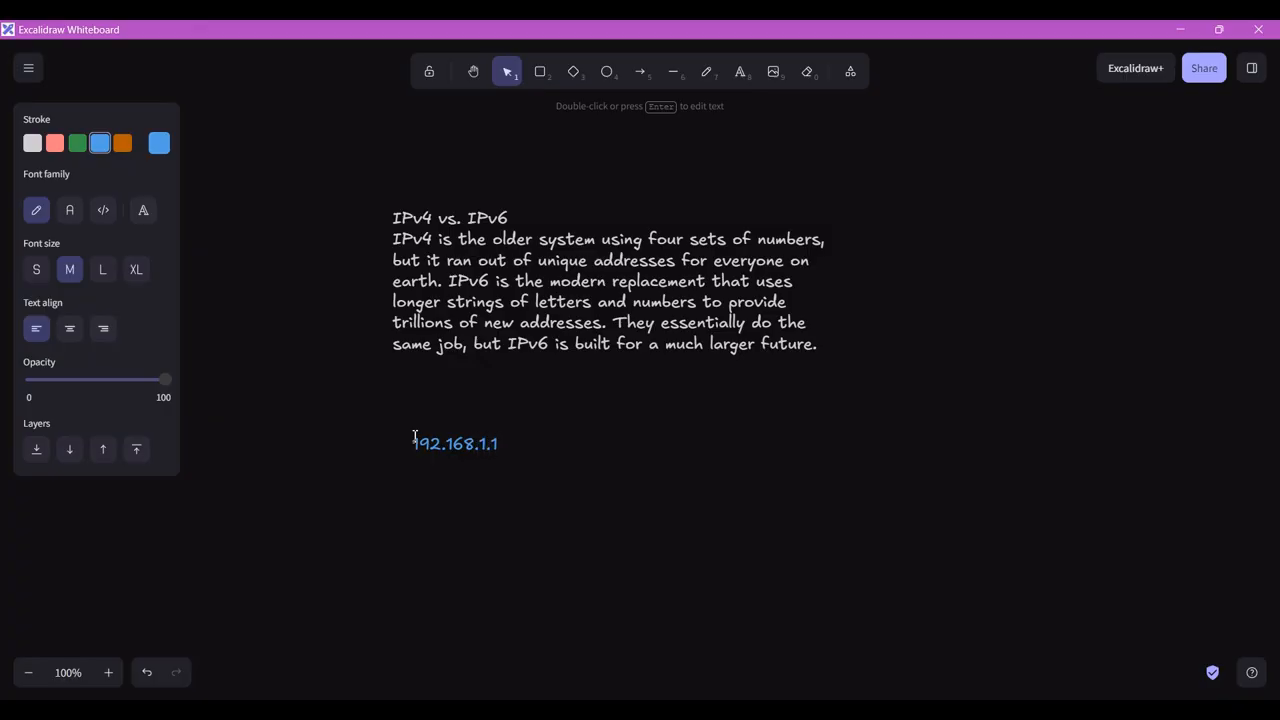
Mark each of the four number groups of 192.168.1.1 with a pen stroke or dot underneath
click(704, 80)
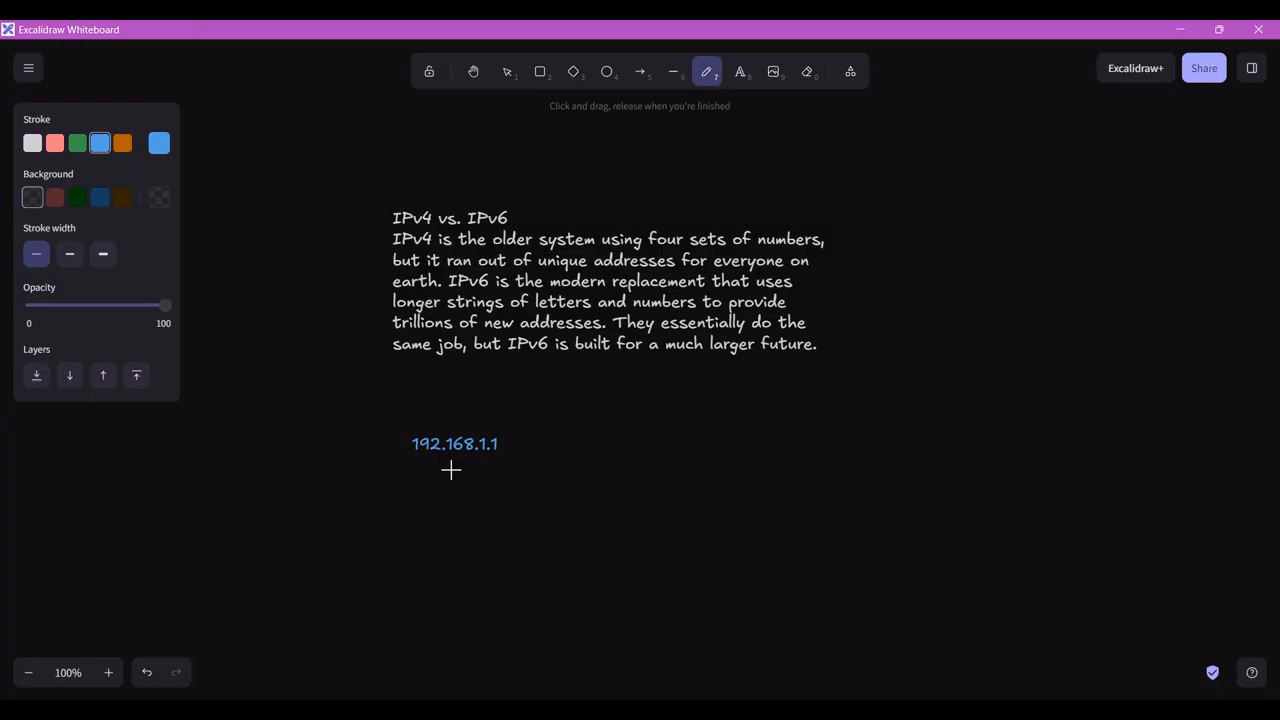
drag(412, 459, 464, 460)
click(480, 462)
click(493, 462)
Add a four-line text note below the address: "8 bits", "4 octates", "8 x 4 = 32", "32 bit"
click(740, 71)
click(362, 512)
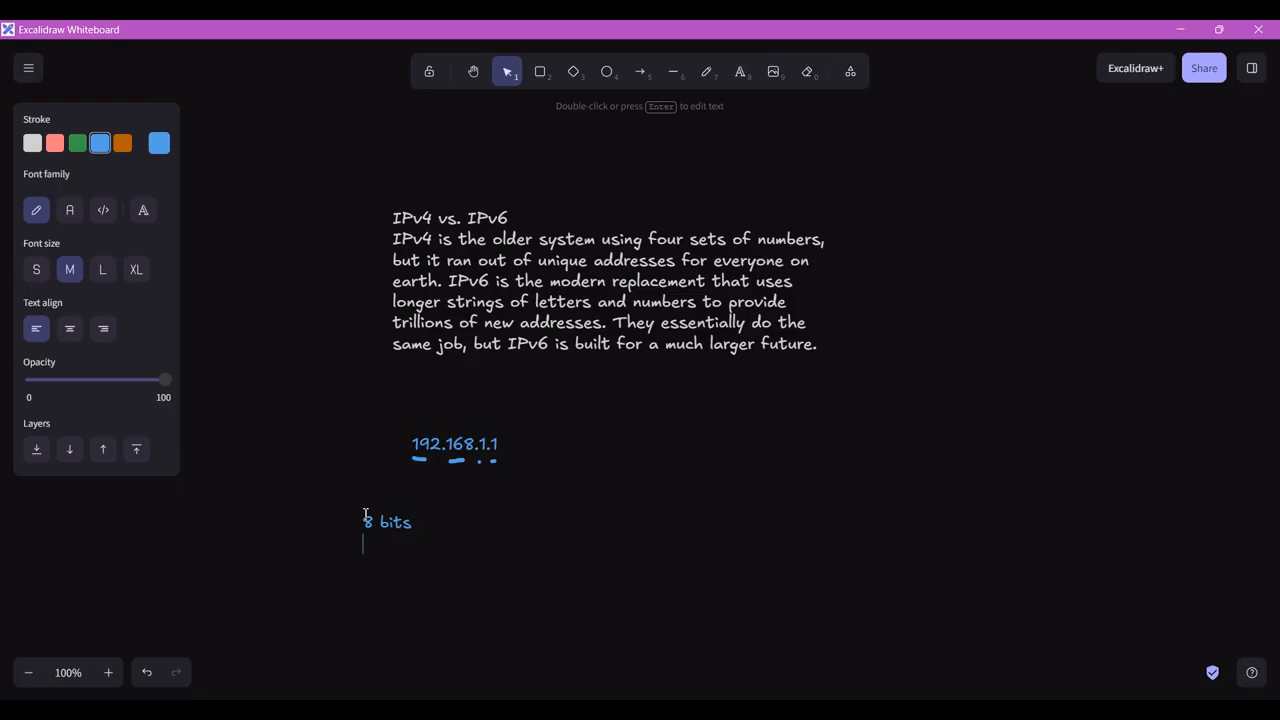
text(8 bits 4 octates)
key(Return)
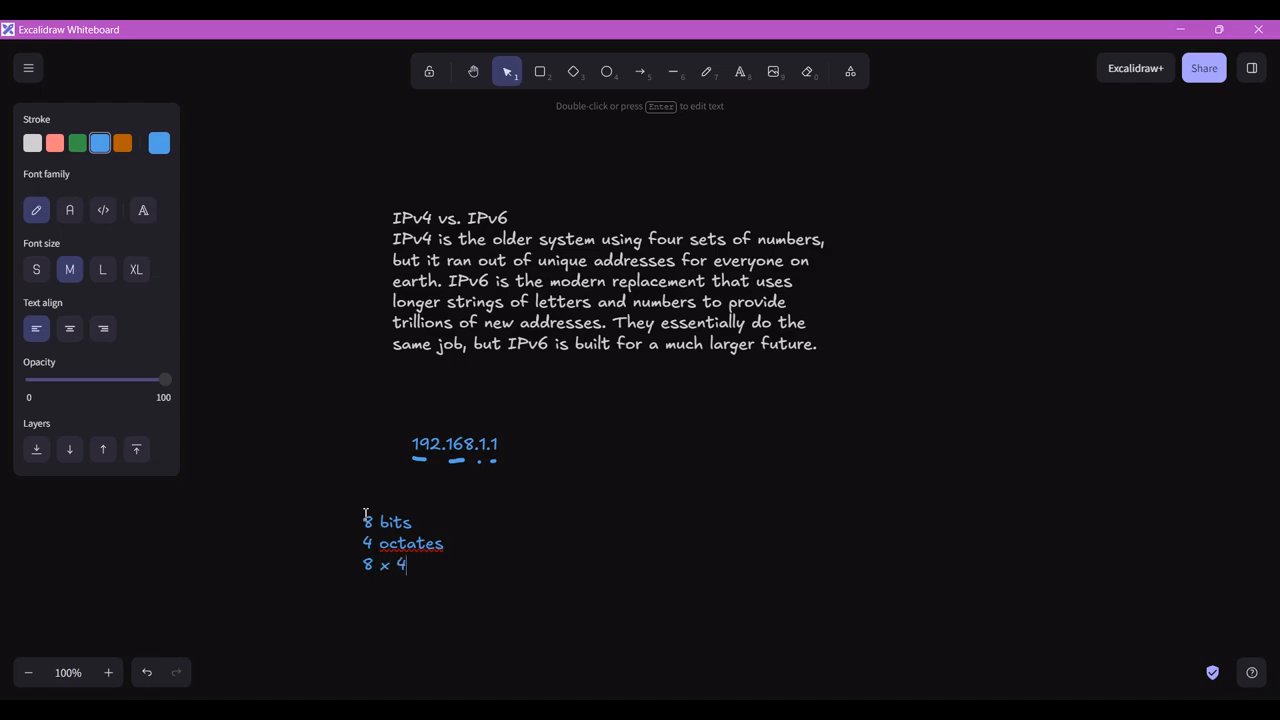
text(8 x 4 = 32 )
text(32 bit)
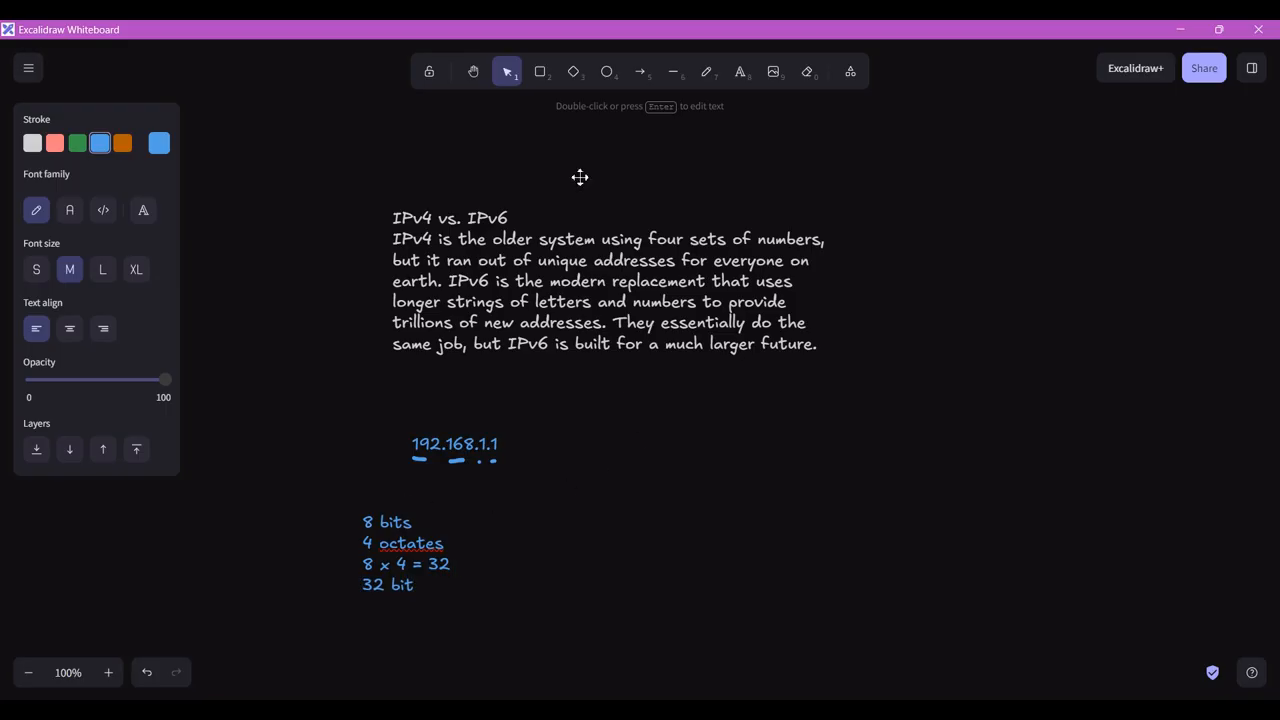
click(706, 71)
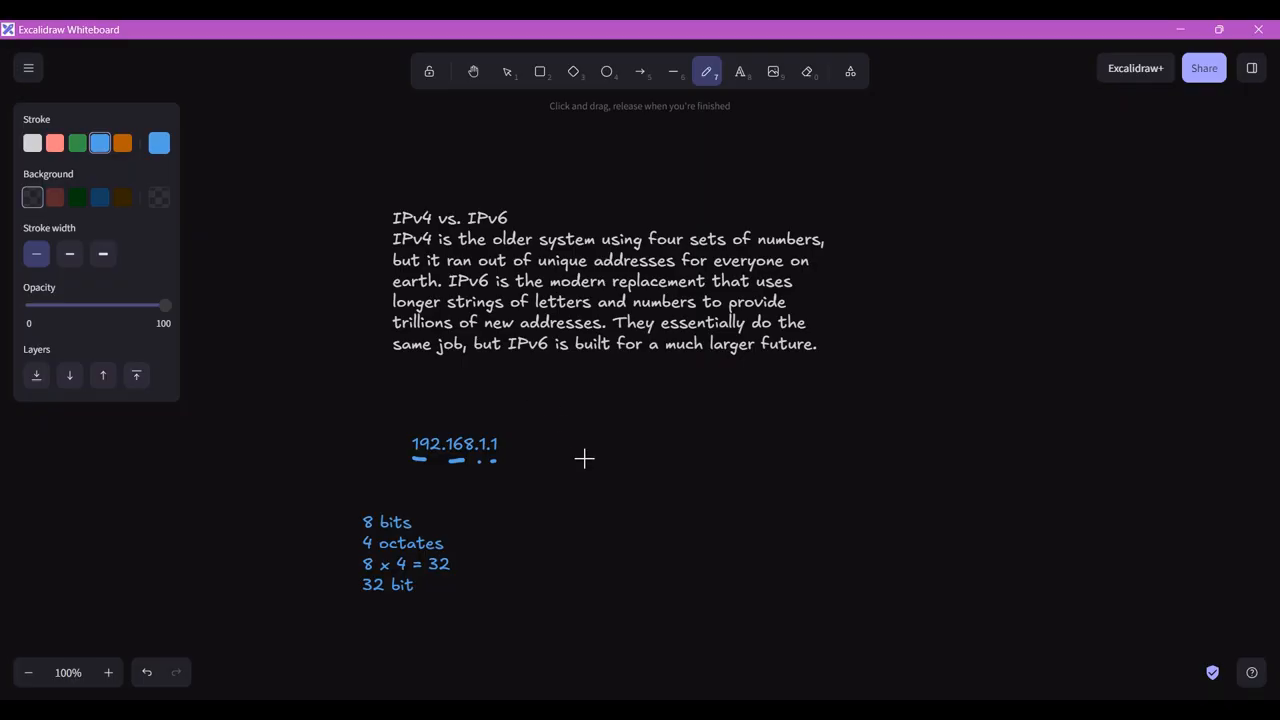
Switch to Cisco Packet Tracer and place two PC end devices side by side in the empty logical workspace
key(alt+Tab)
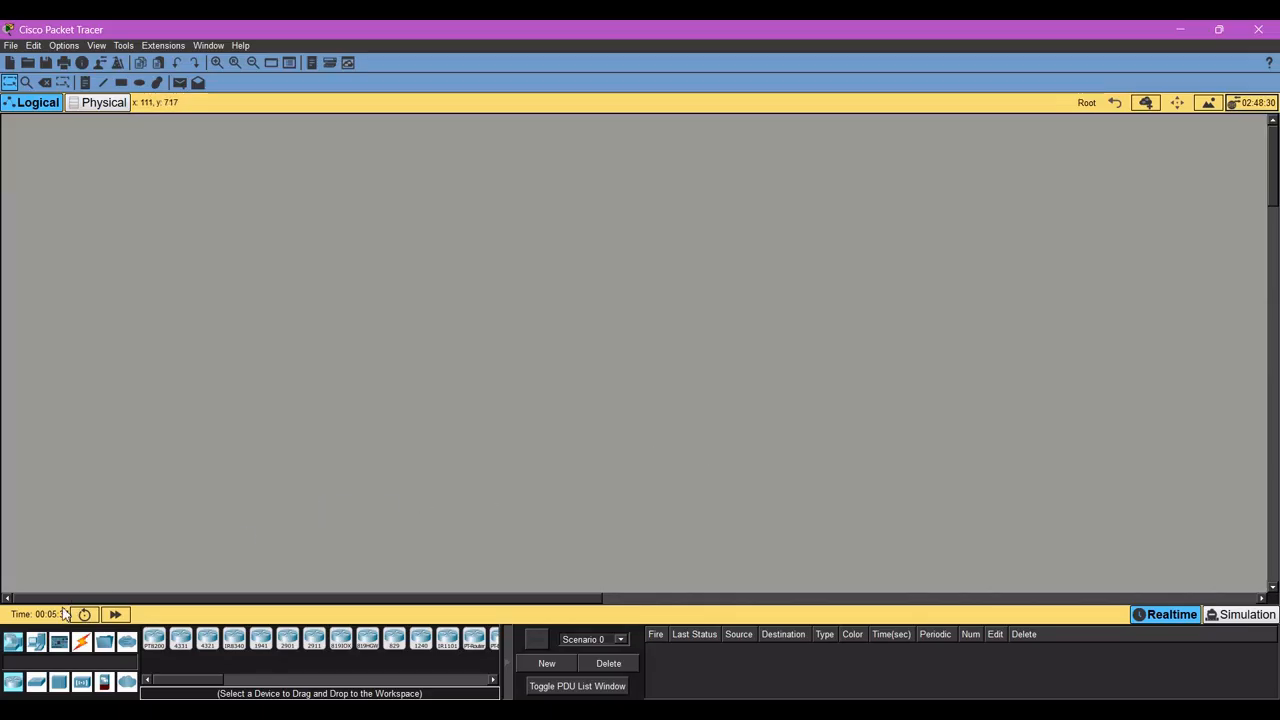
click(36, 641)
click(163, 645)
click(154, 375)
click(157, 643)
click(380, 390)
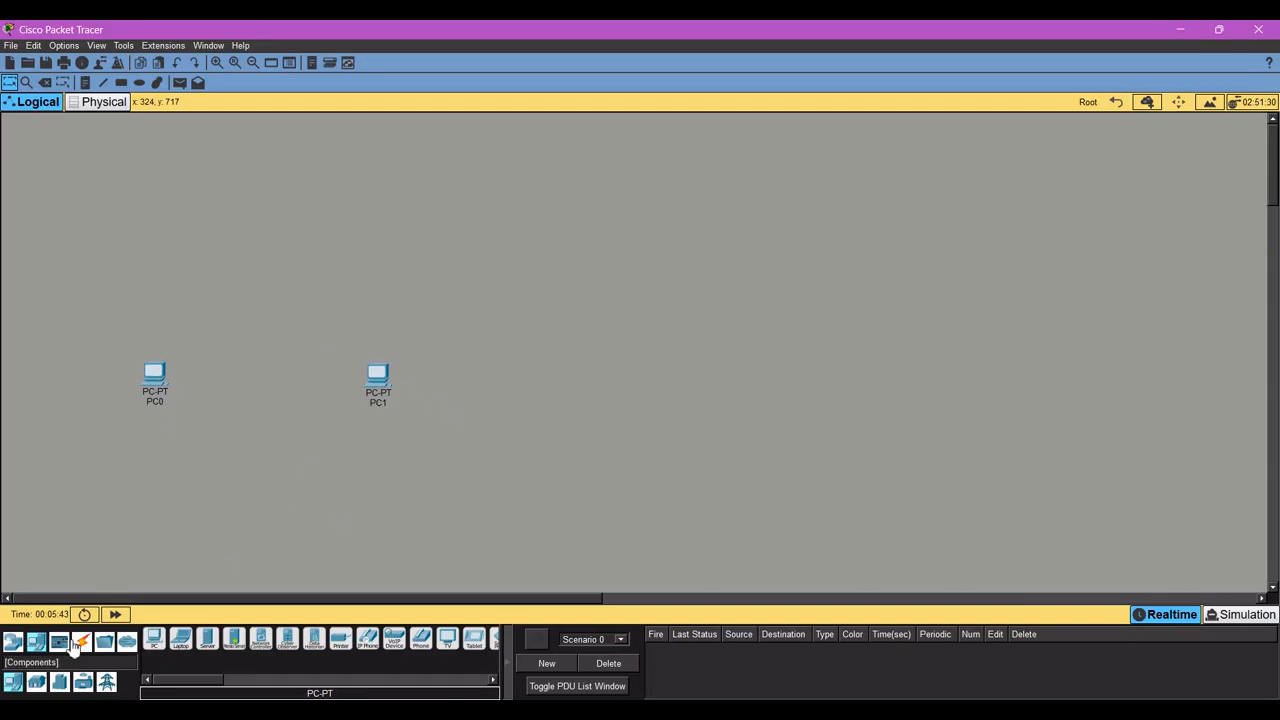
Connect PC0 to PC1 using the automatically chosen connection type
click(81, 641)
click(155, 638)
click(155, 376)
click(376, 377)
Give PC0's FastEthernet0 interface the static IPv4 address 192.168.1.2 with the default subnet mask, and close its settings
click(157, 377)
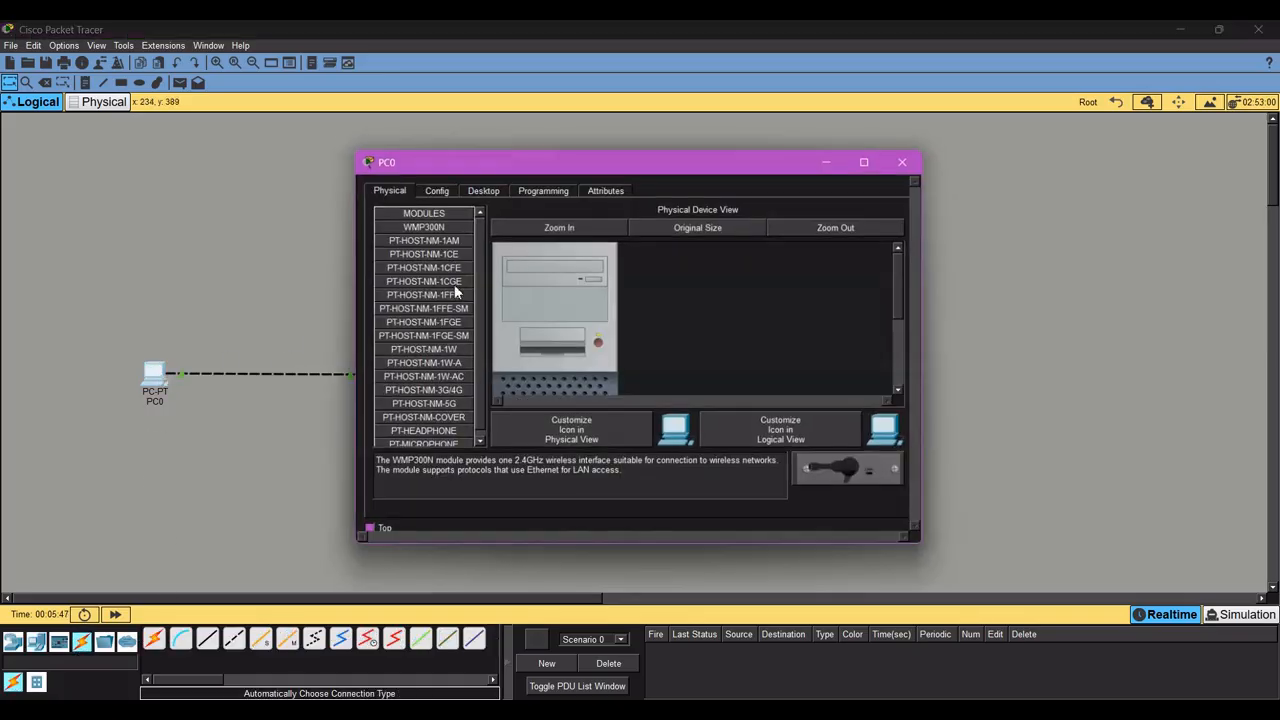
drag(514, 162, 603, 169)
click(512, 191)
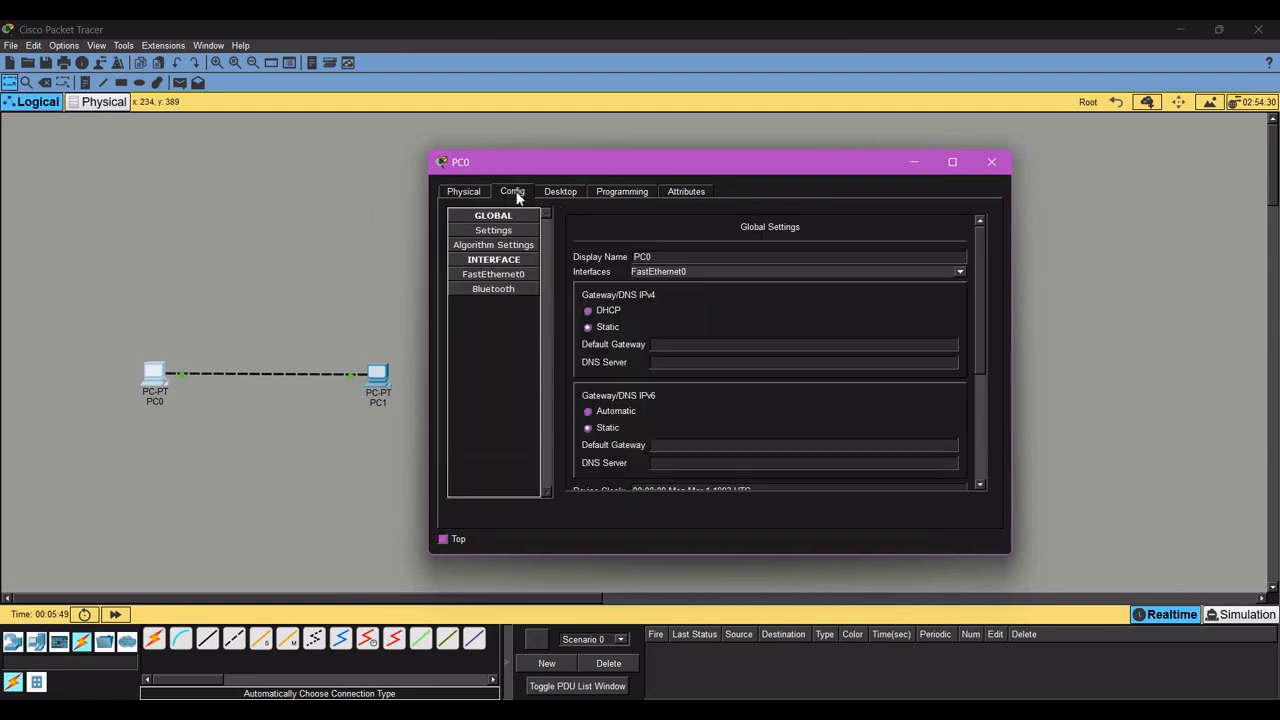
click(494, 274)
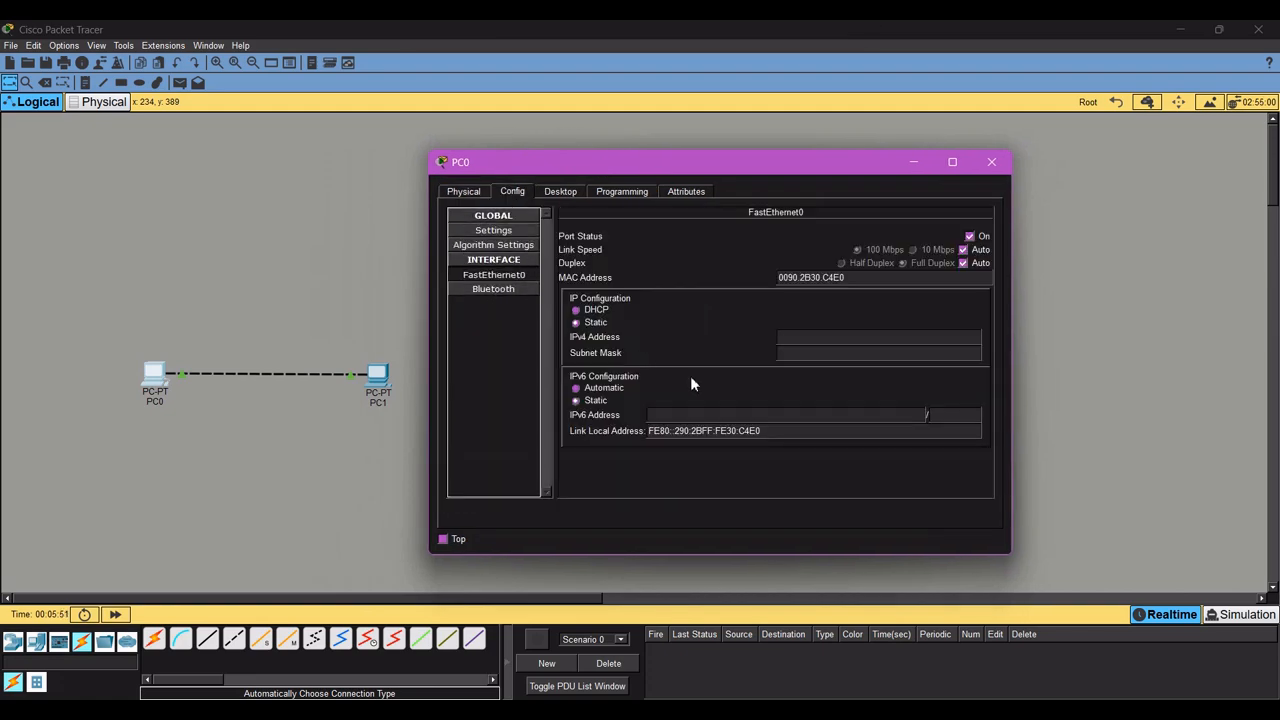
click(834, 336)
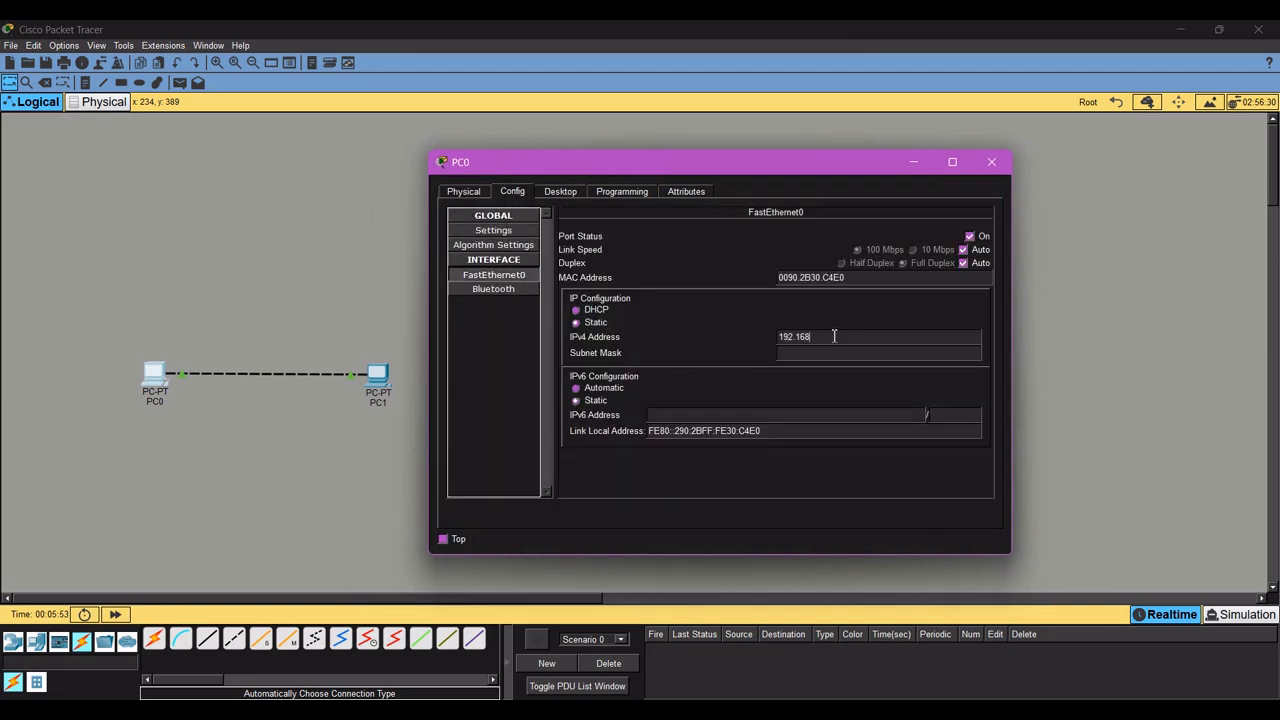
text(192.168.1.2)
key(Tab)
click(992, 162)
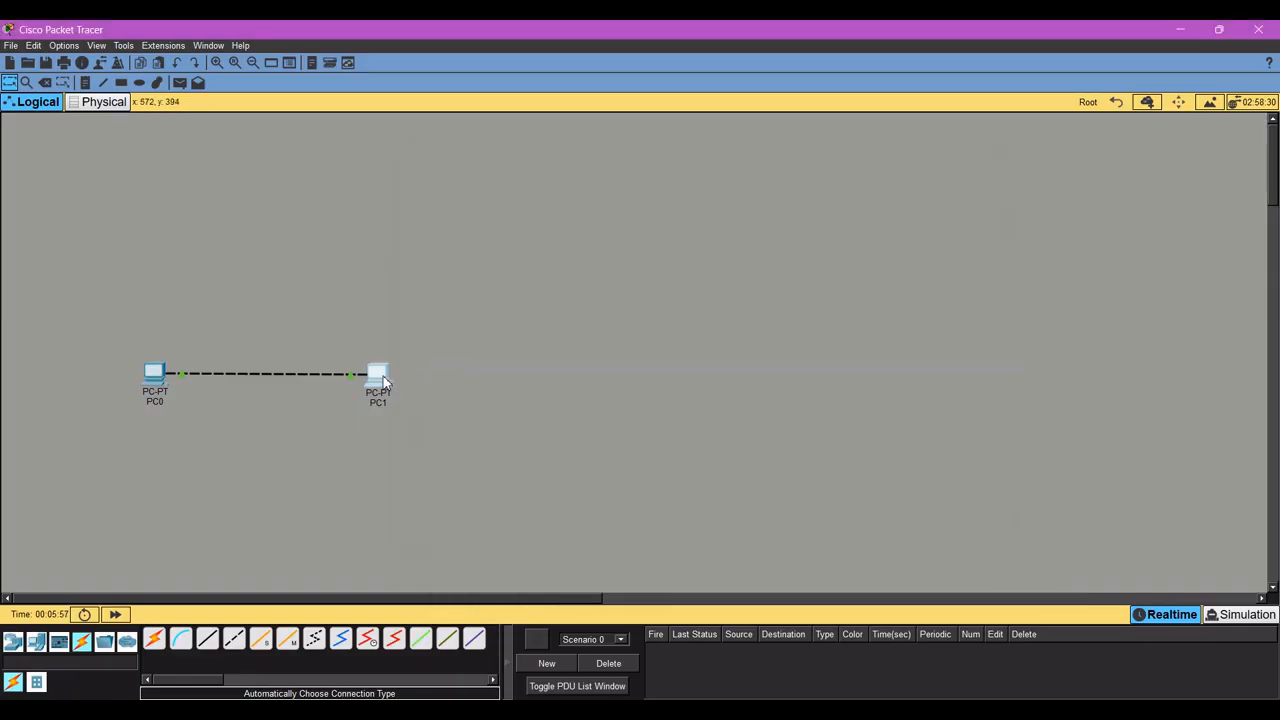
Give PC1's FastEthernet0 interface the static IPv4 address 192.168.1.3 with subnet mask 255.255.255.0, and close its settings
click(380, 378)
drag(625, 159, 678, 156)
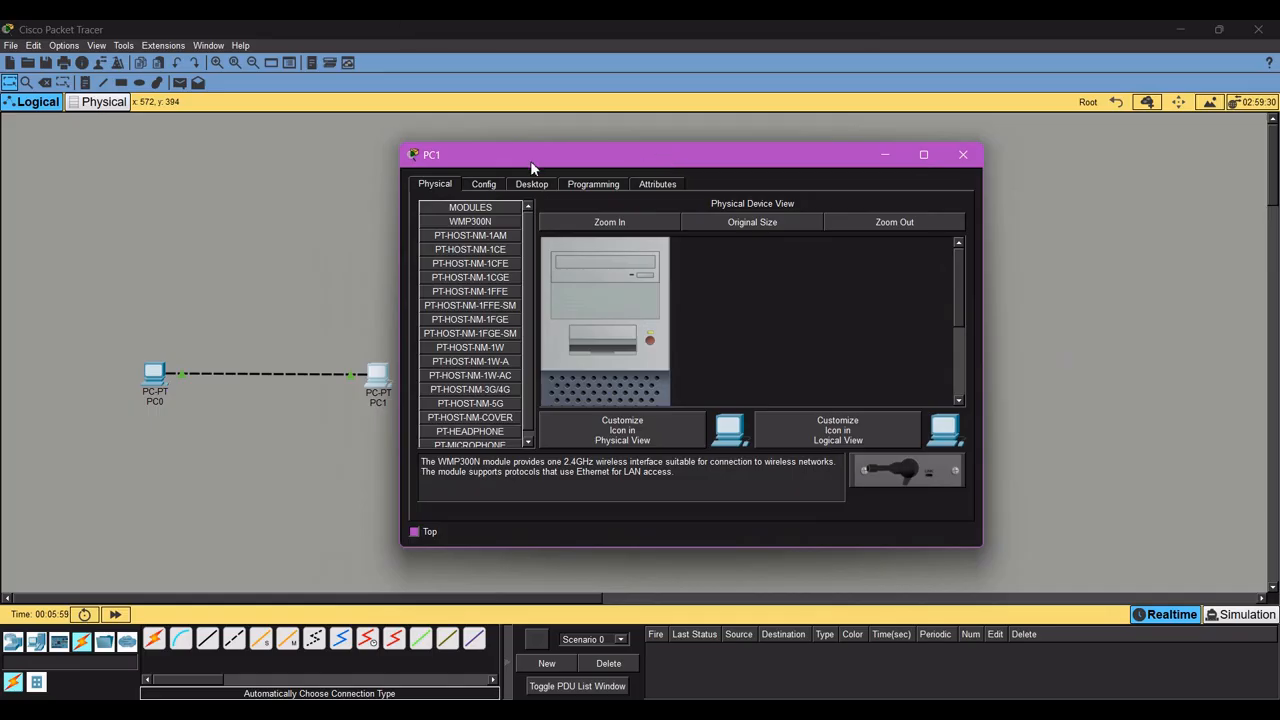
click(484, 185)
click(460, 267)
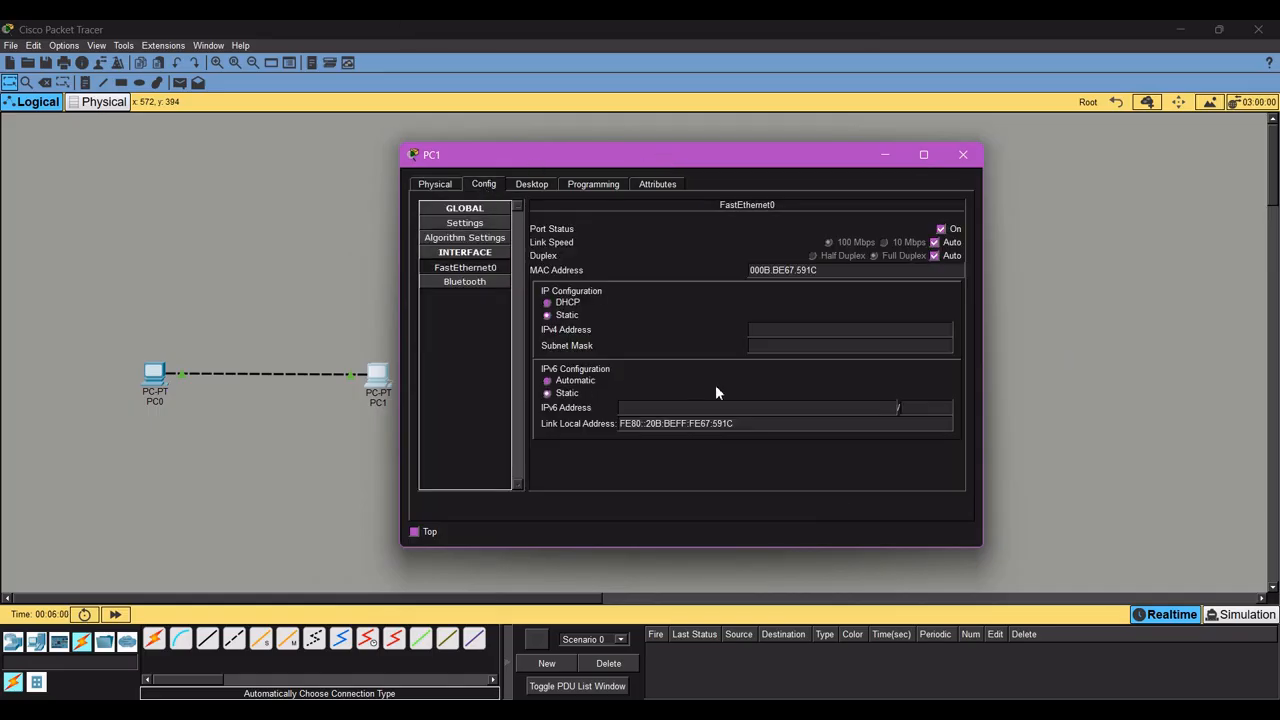
click(790, 332)
text(192.168.1.3)
key(Tab)
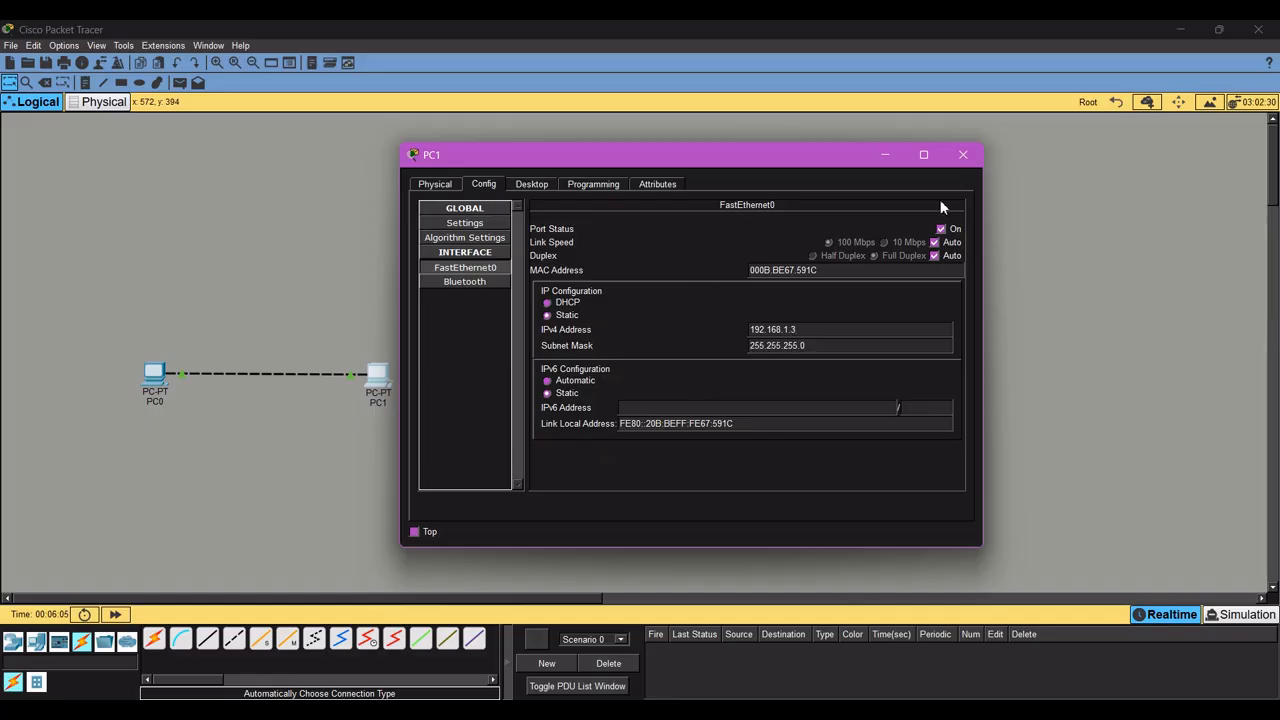
click(962, 154)
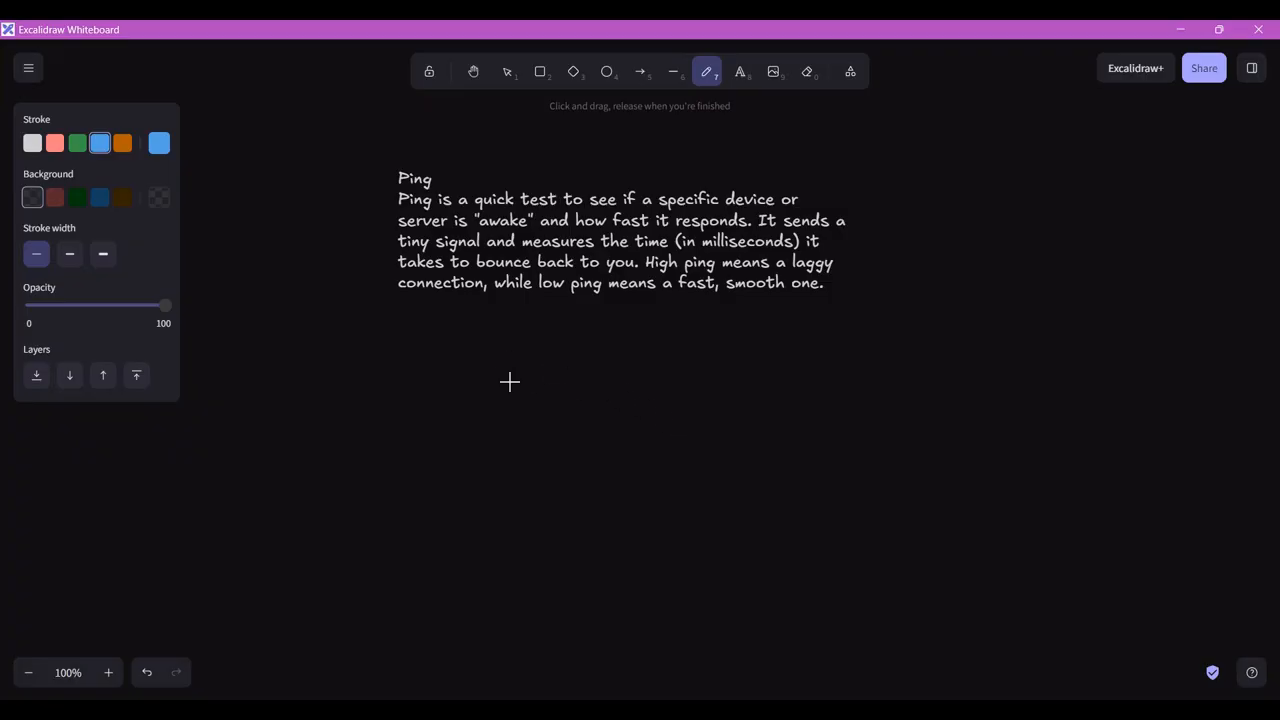
On the Excalidraw whiteboard, draw two rounded squares with a wide gap between them below the Ping paragraph
click(545, 74)
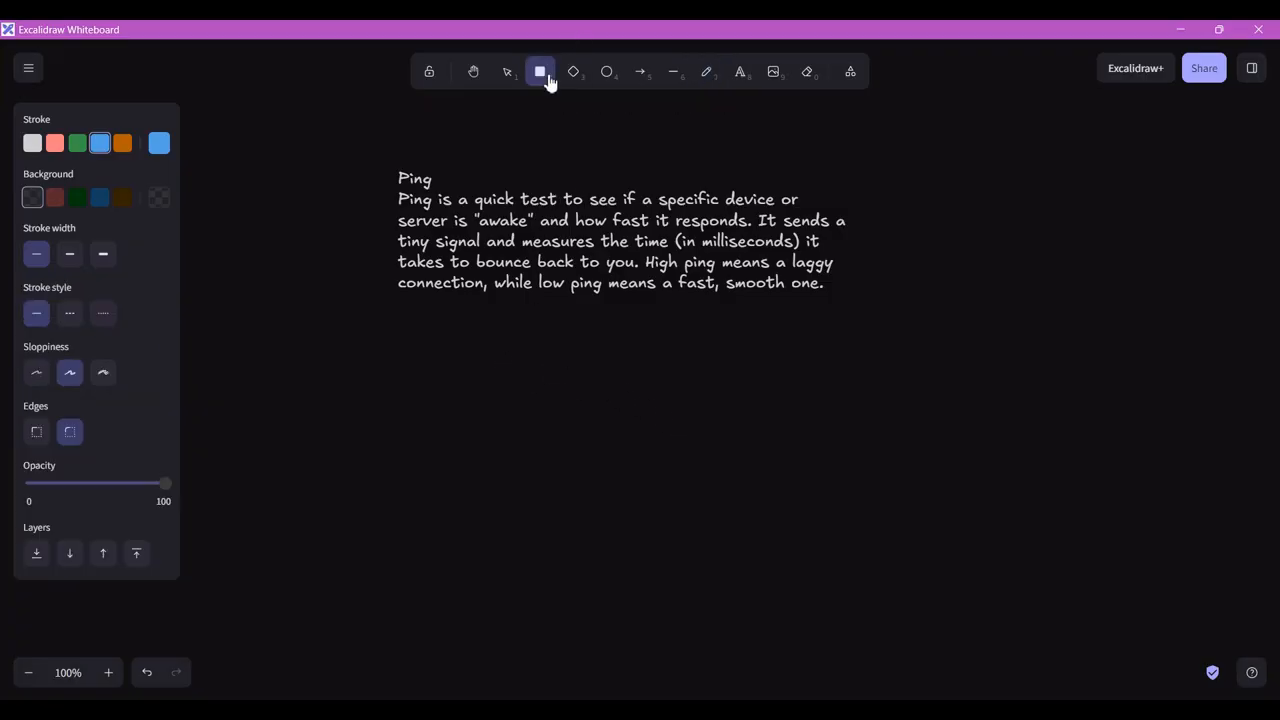
drag(391, 386, 457, 451)
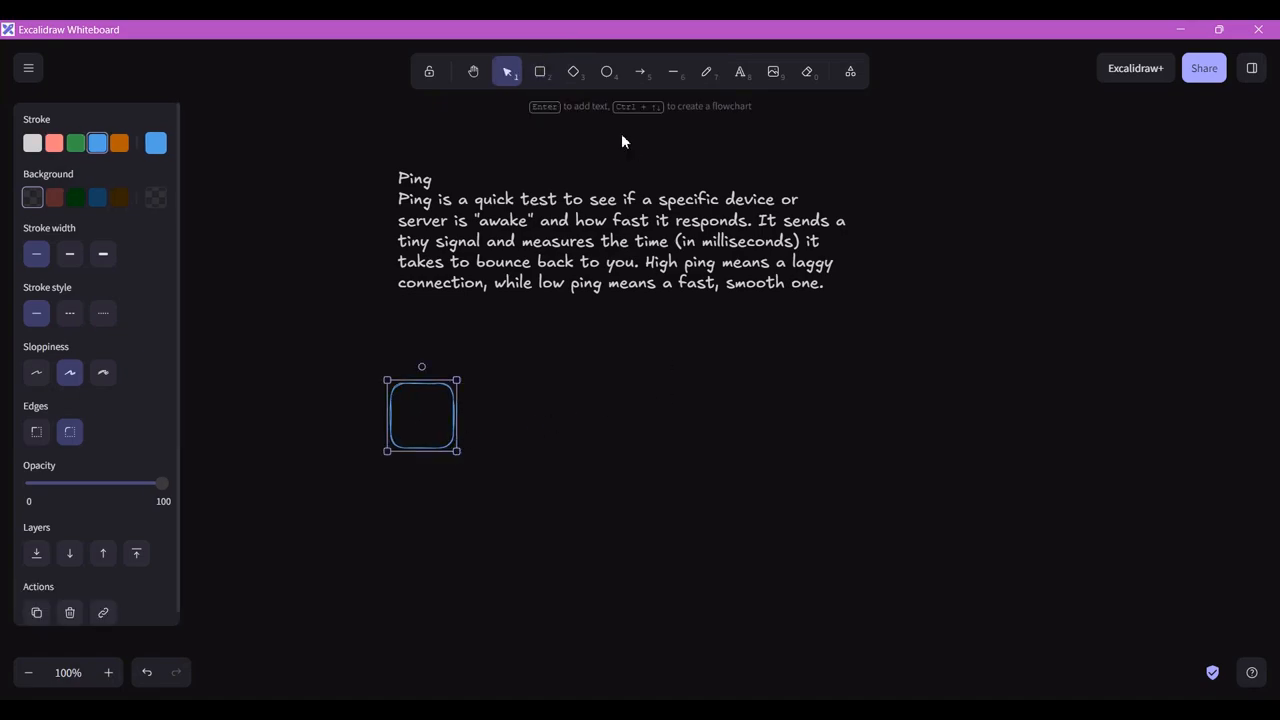
click(515, 393)
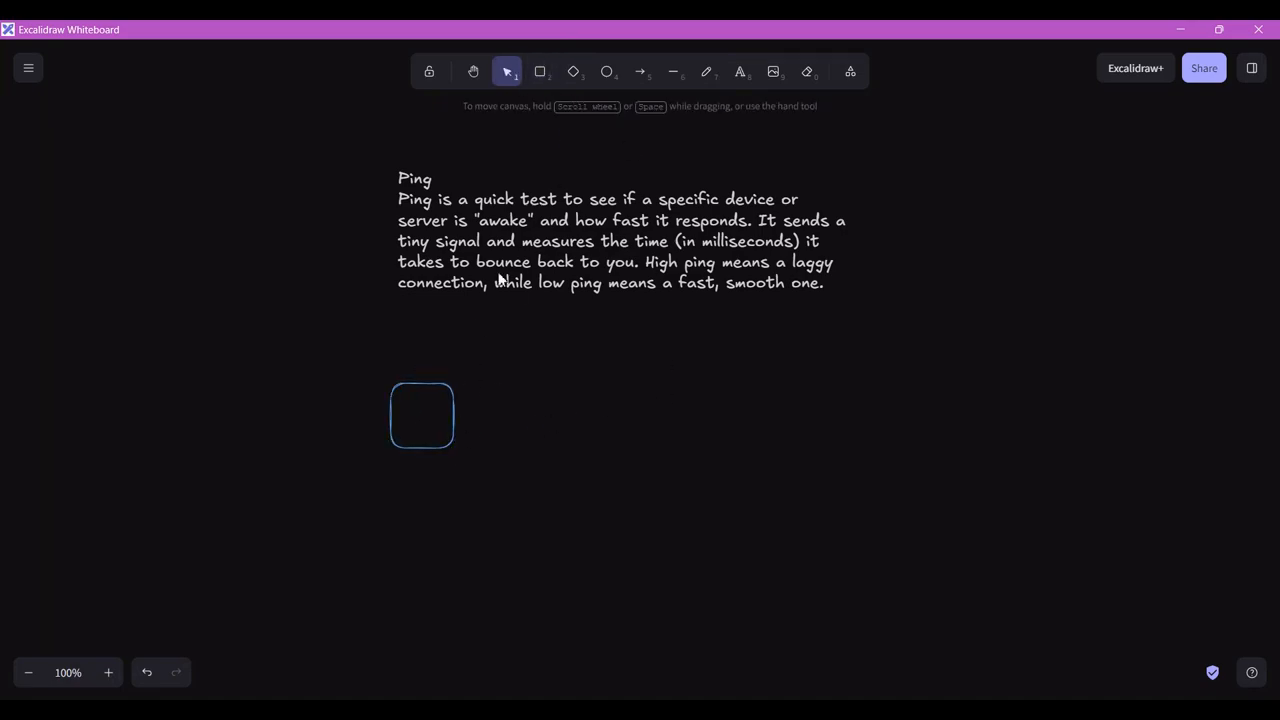
click(540, 72)
drag(763, 366, 851, 453)
click(951, 440)
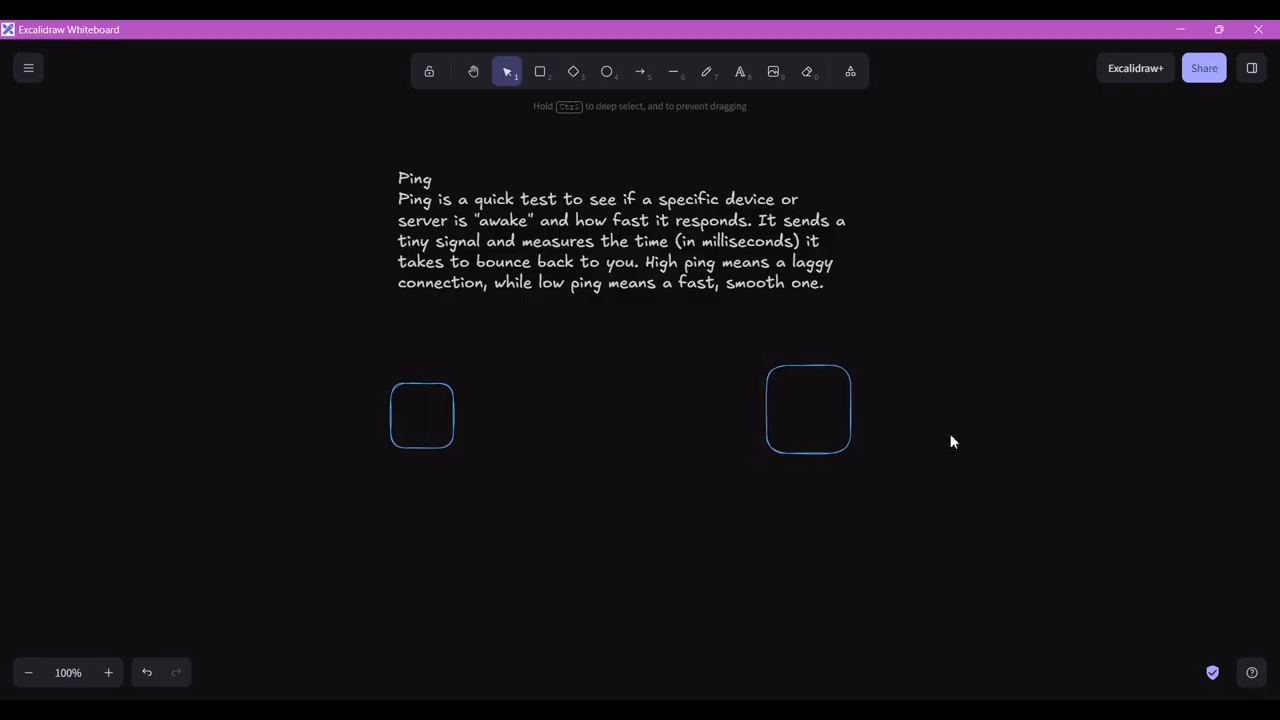
Draw an arrow from the smaller square to the larger one and caption it "hello are you there ?" underneath
click(641, 78)
drag(480, 415, 744, 411)
click(691, 354)
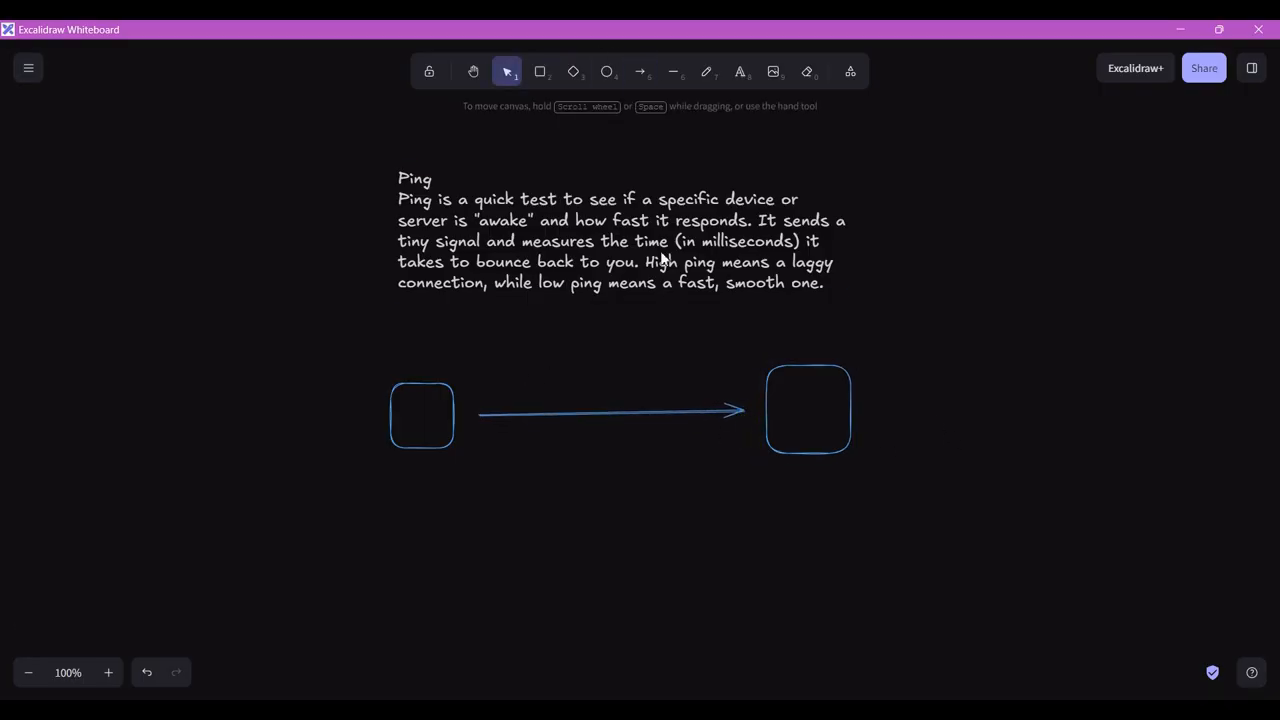
click(741, 72)
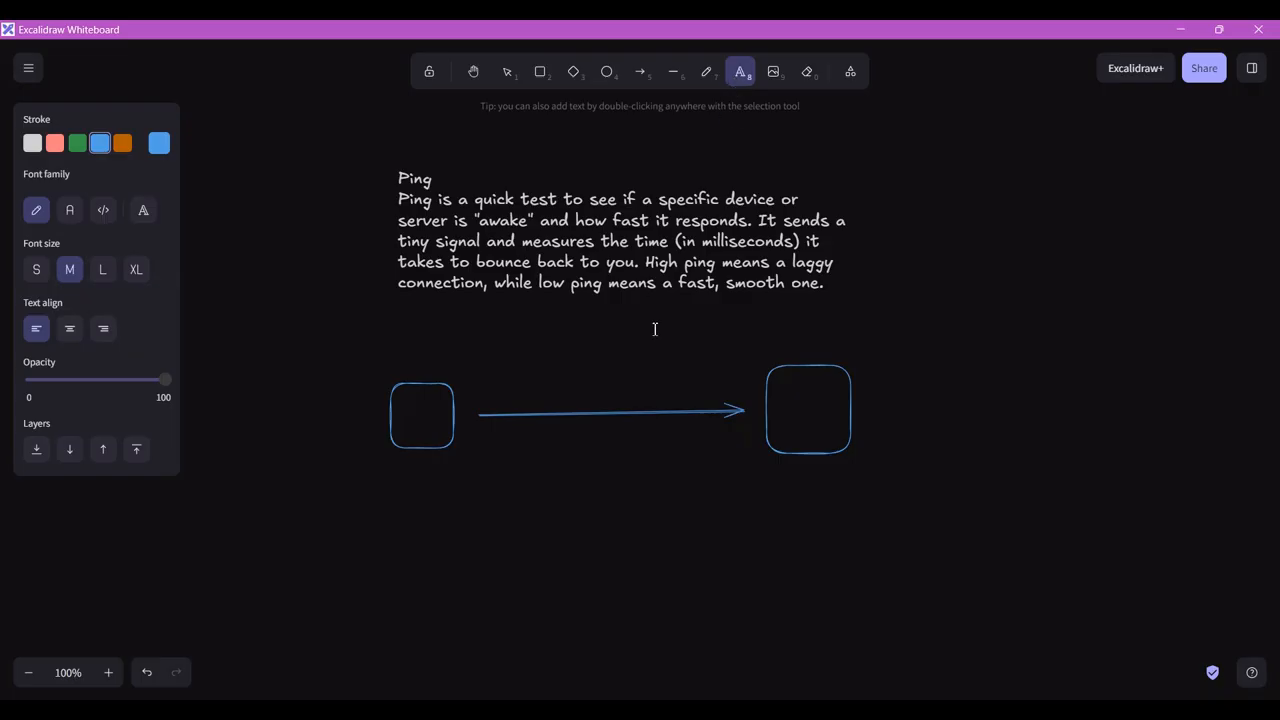
click(528, 436)
text(hello are you )
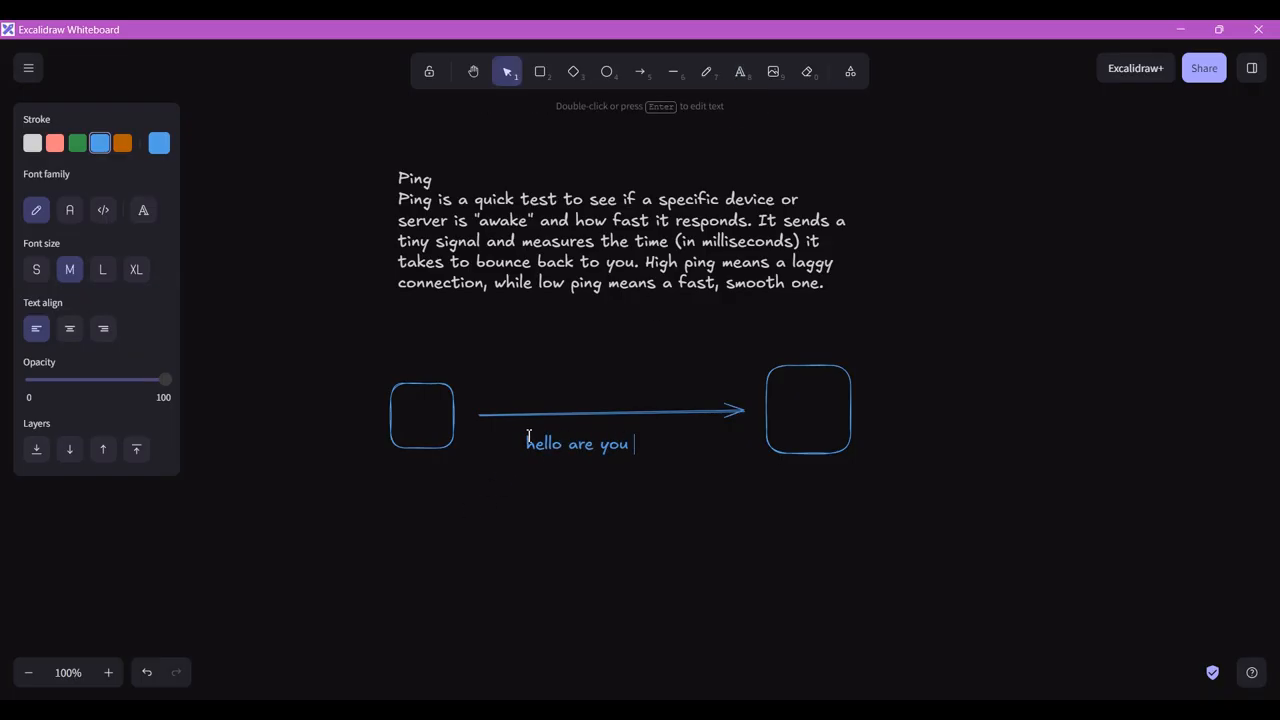
text(there ?)
click(592, 507)
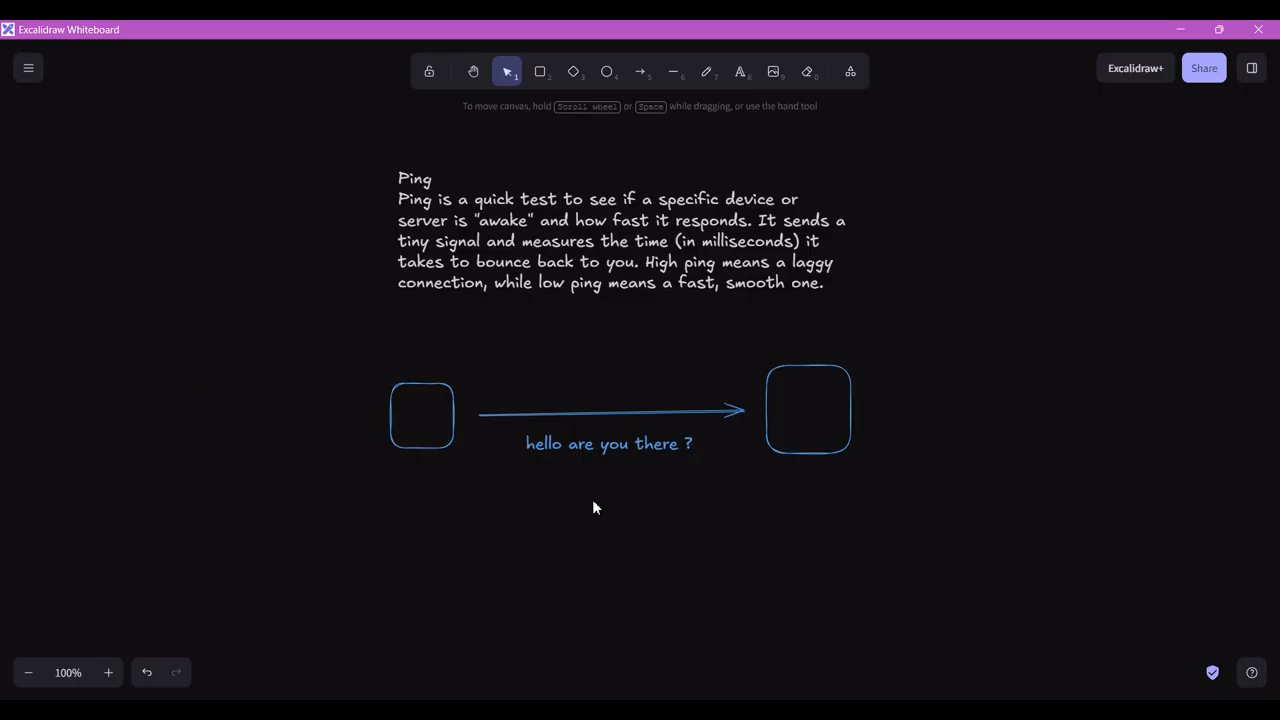
Draw a return arrow below the first, pointing back towards the smaller square, and caption it "yes I got your request"
click(640, 74)
drag(758, 483, 458, 486)
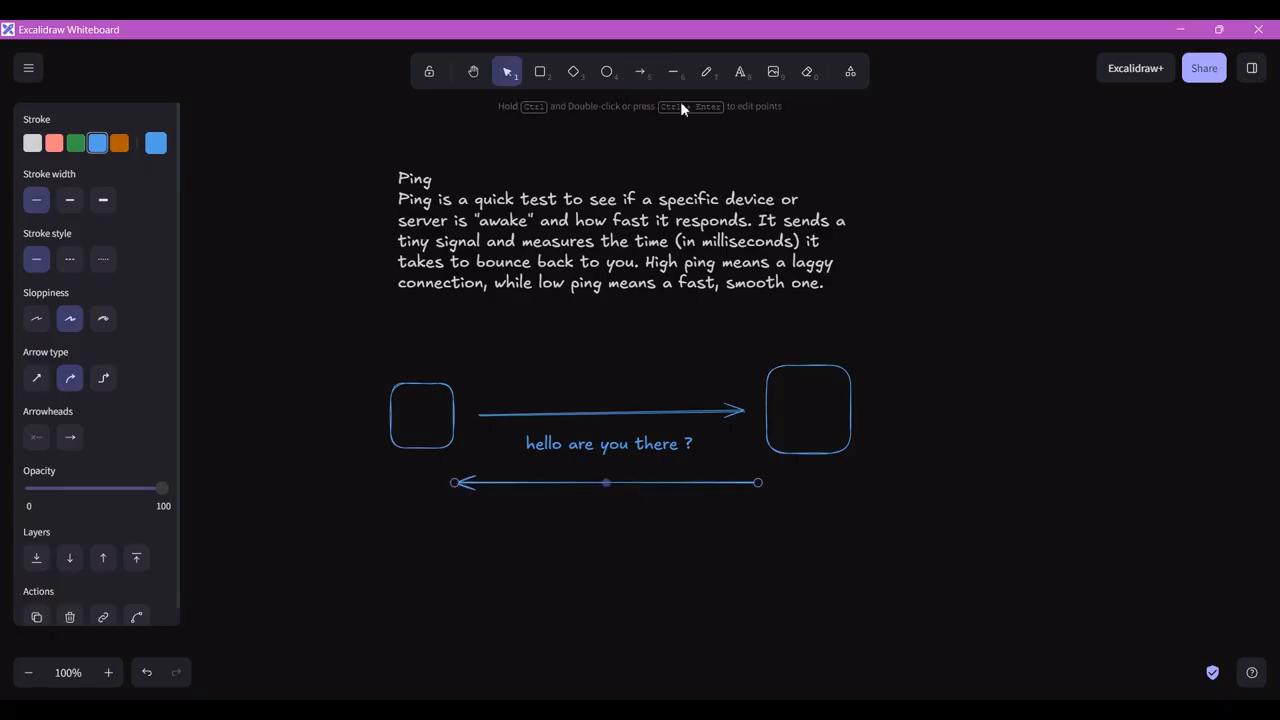
click(740, 72)
click(572, 508)
text(yes I got )
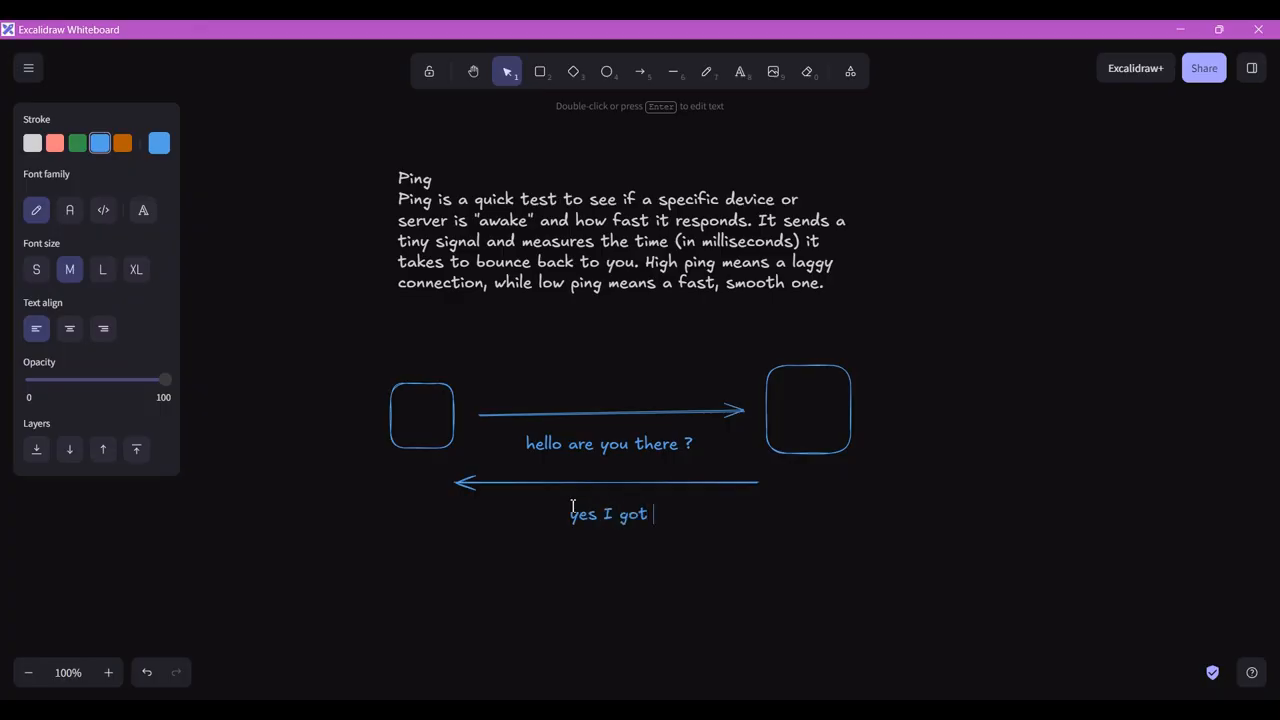
text(your request)
click(565, 505)
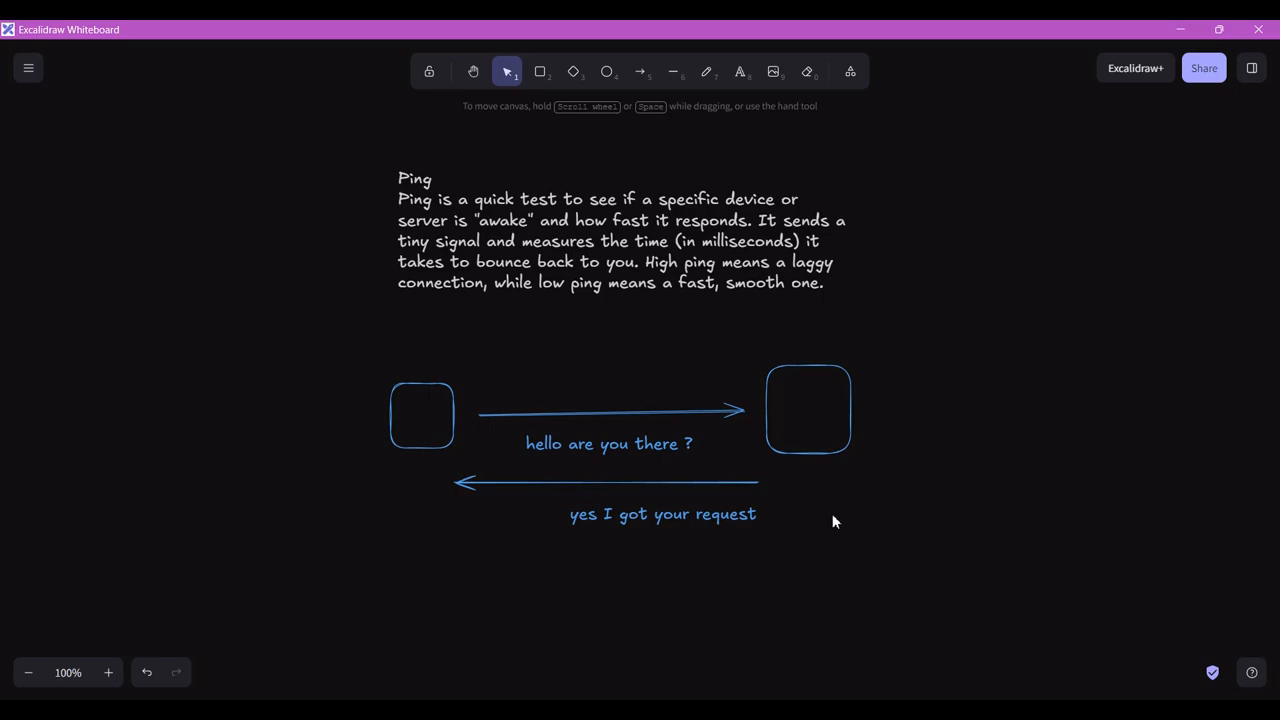
In Cisco Packet Tracer, ping 192.168.1.2 from PC1's command prompt, highlight the received packets in the statistics, and close PC1's window
key(alt+Tab)
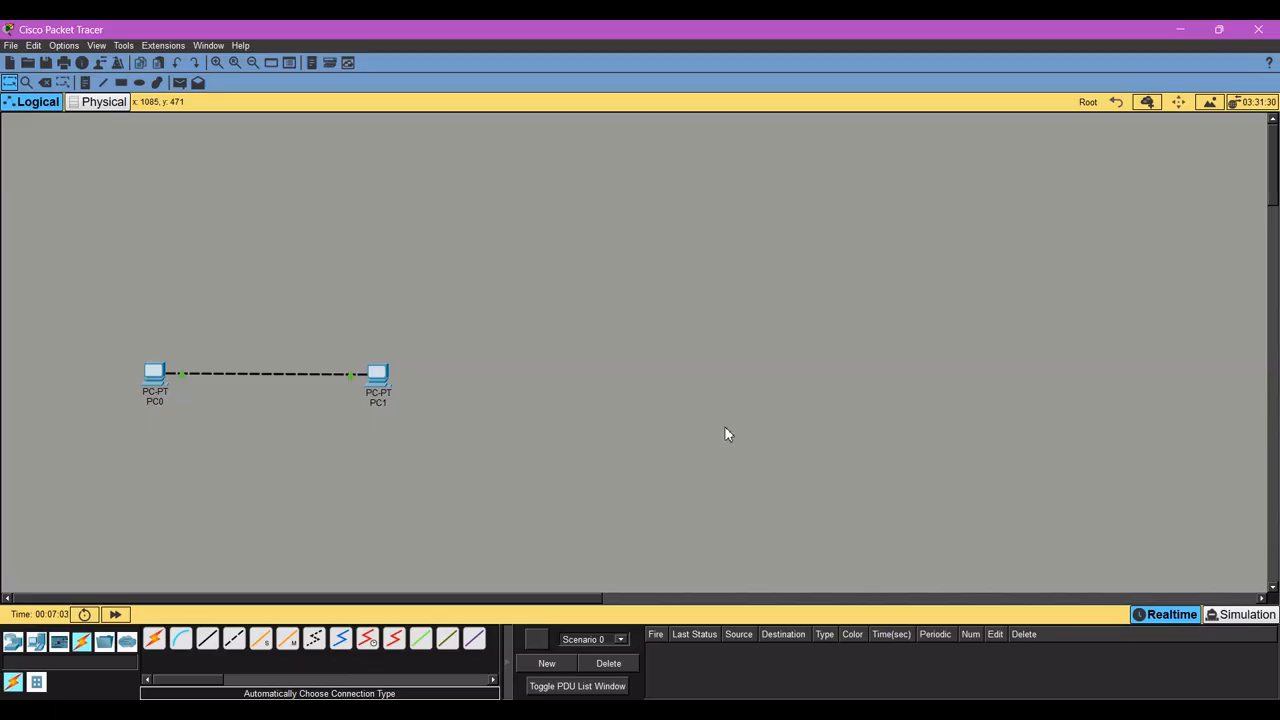
click(377, 373)
drag(575, 170, 646, 164)
click(558, 182)
click(814, 240)
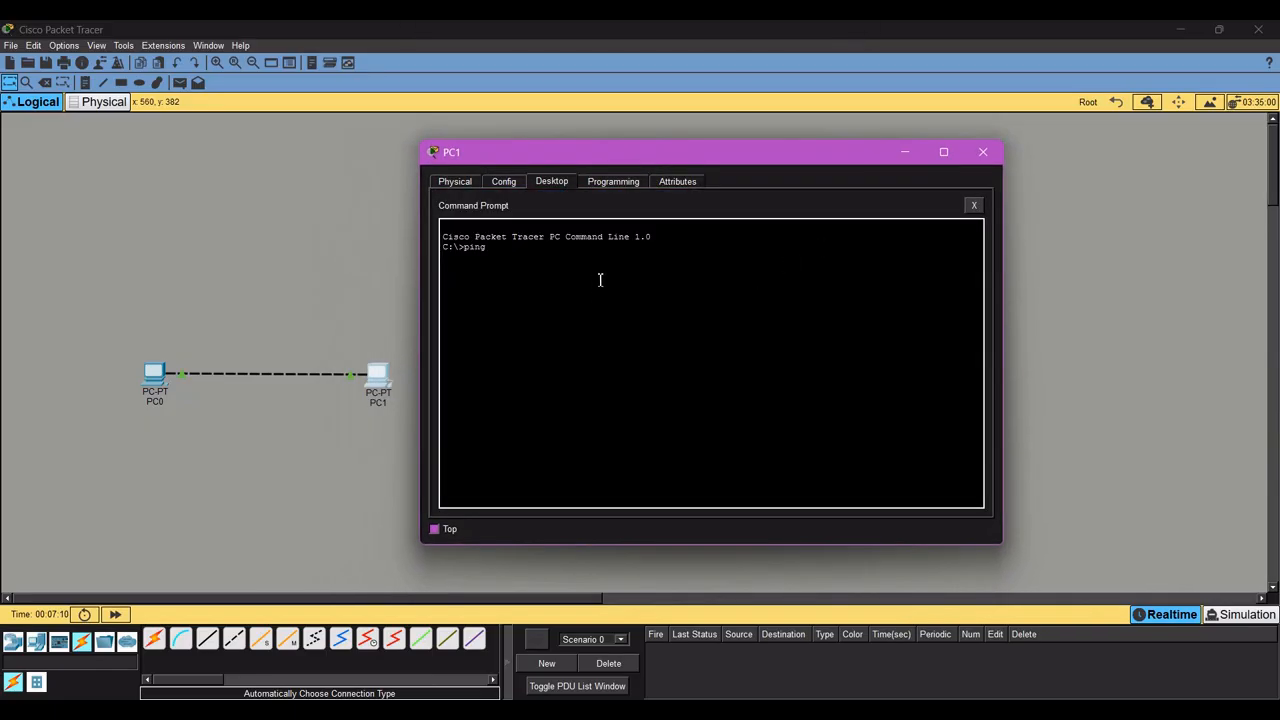
text(ping 192.168.1.2)
key(Return)
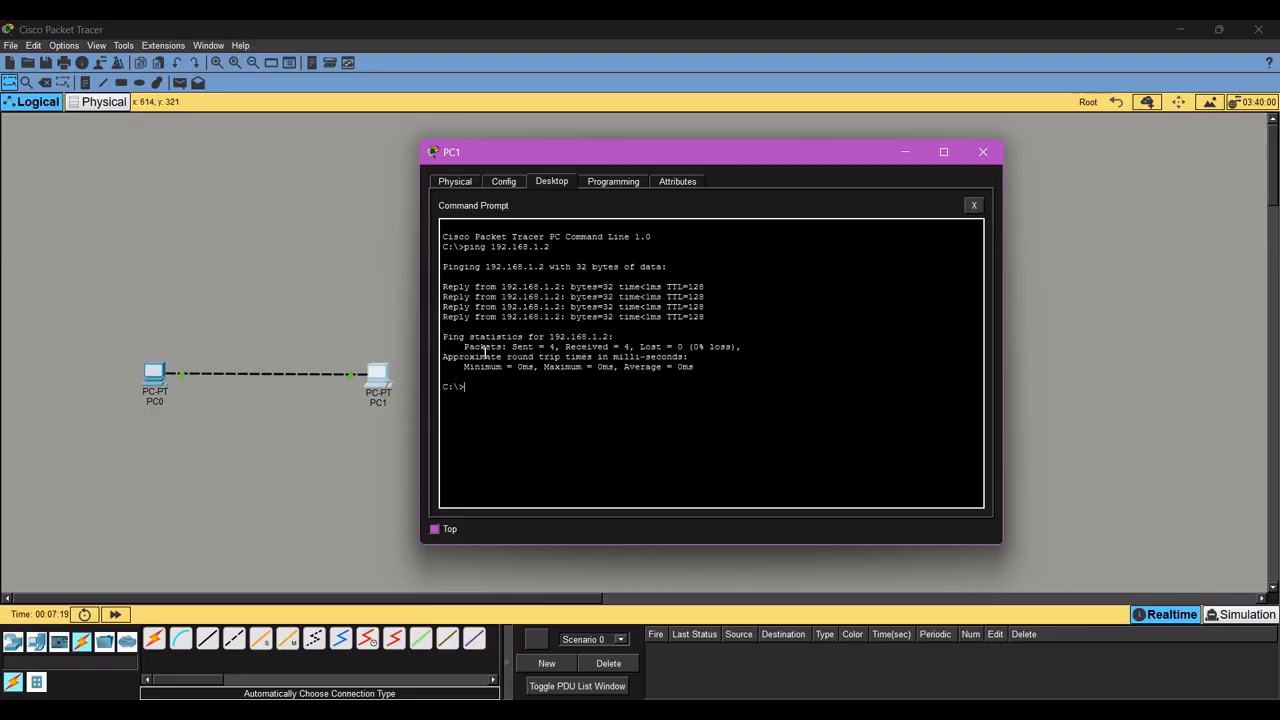
drag(513, 347, 634, 350)
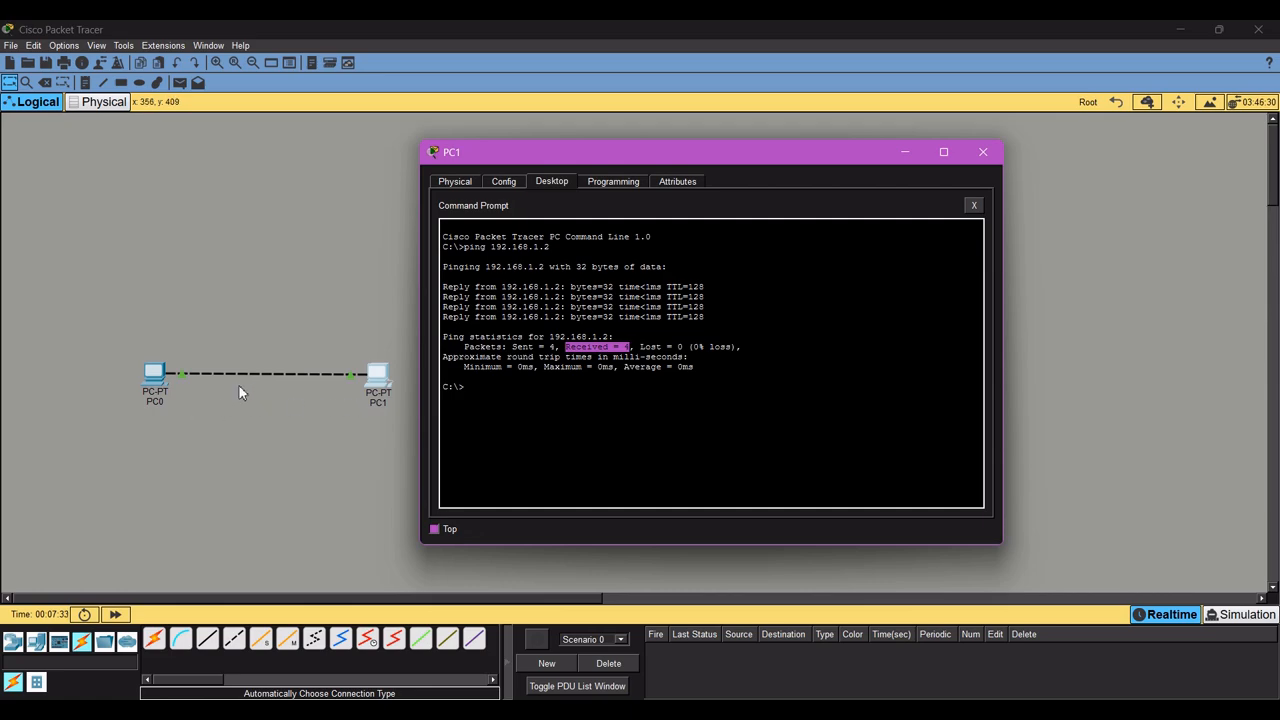
click(983, 151)
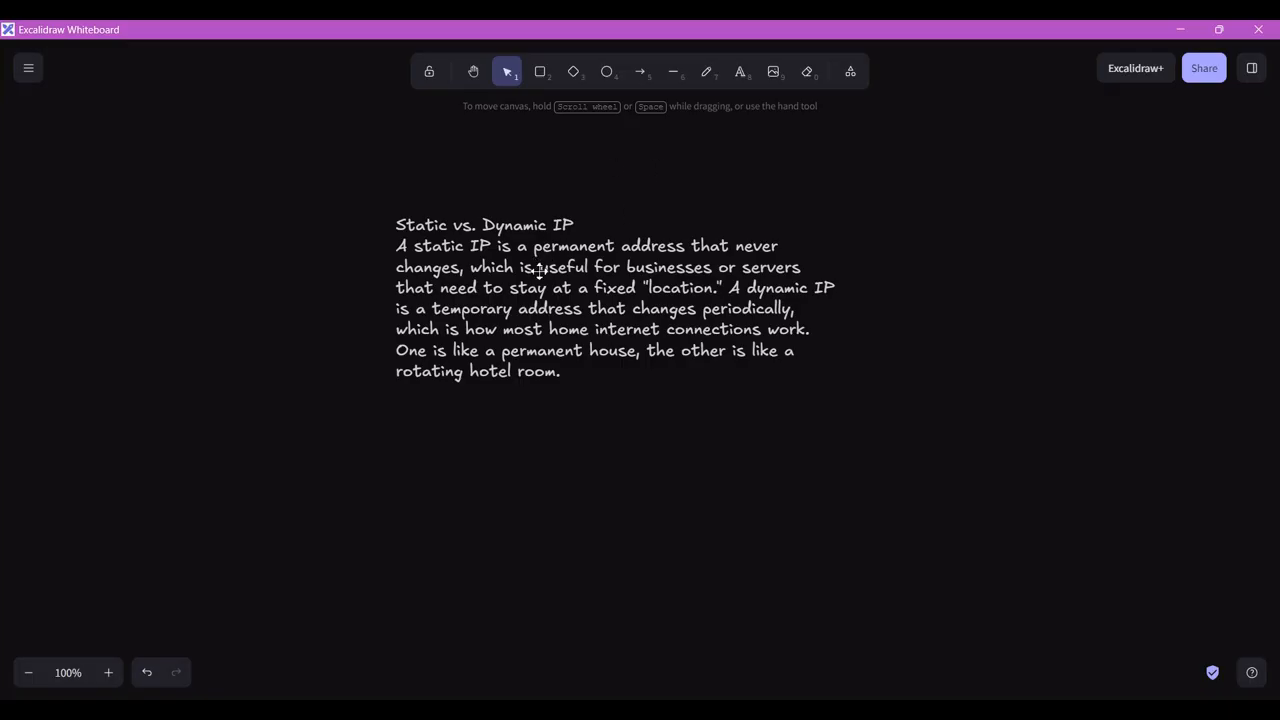
On the Excalidraw whiteboard, draw a rounded rectangle below the Static vs. Dynamic IP paragraph and write "x.x.x.x" inside it
click(541, 74)
drag(305, 458, 387, 515)
click(428, 514)
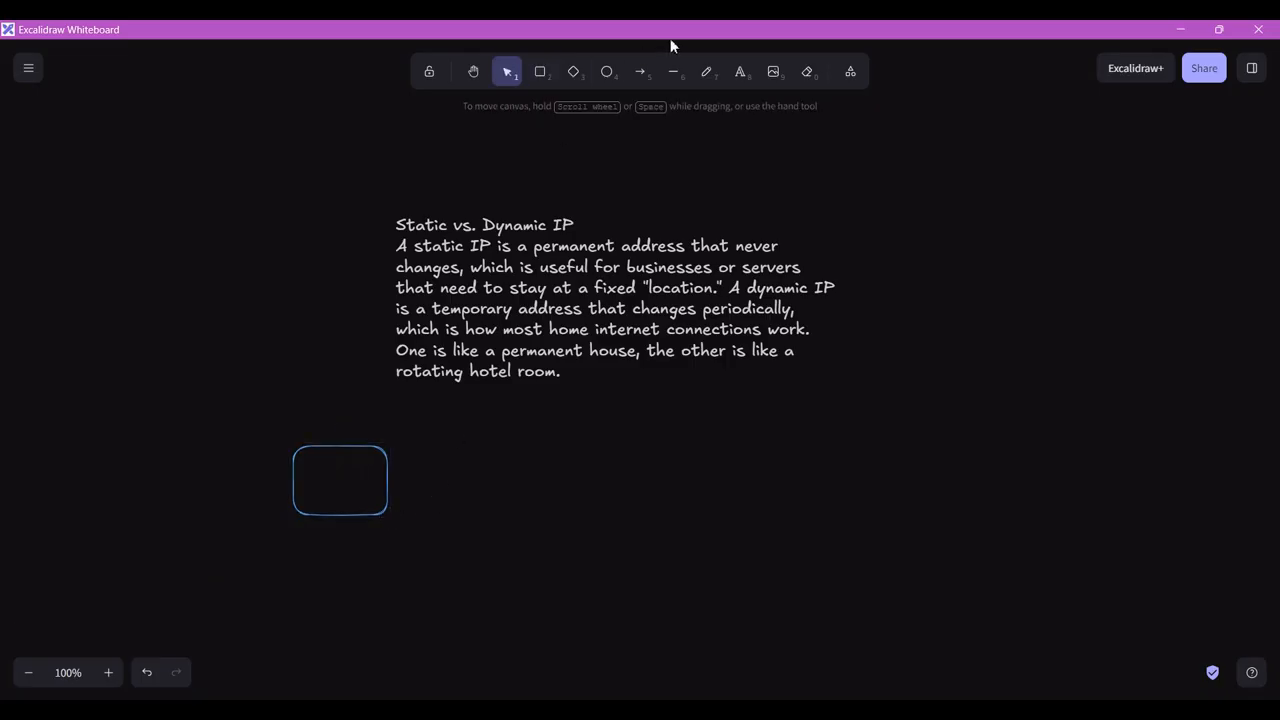
click(748, 72)
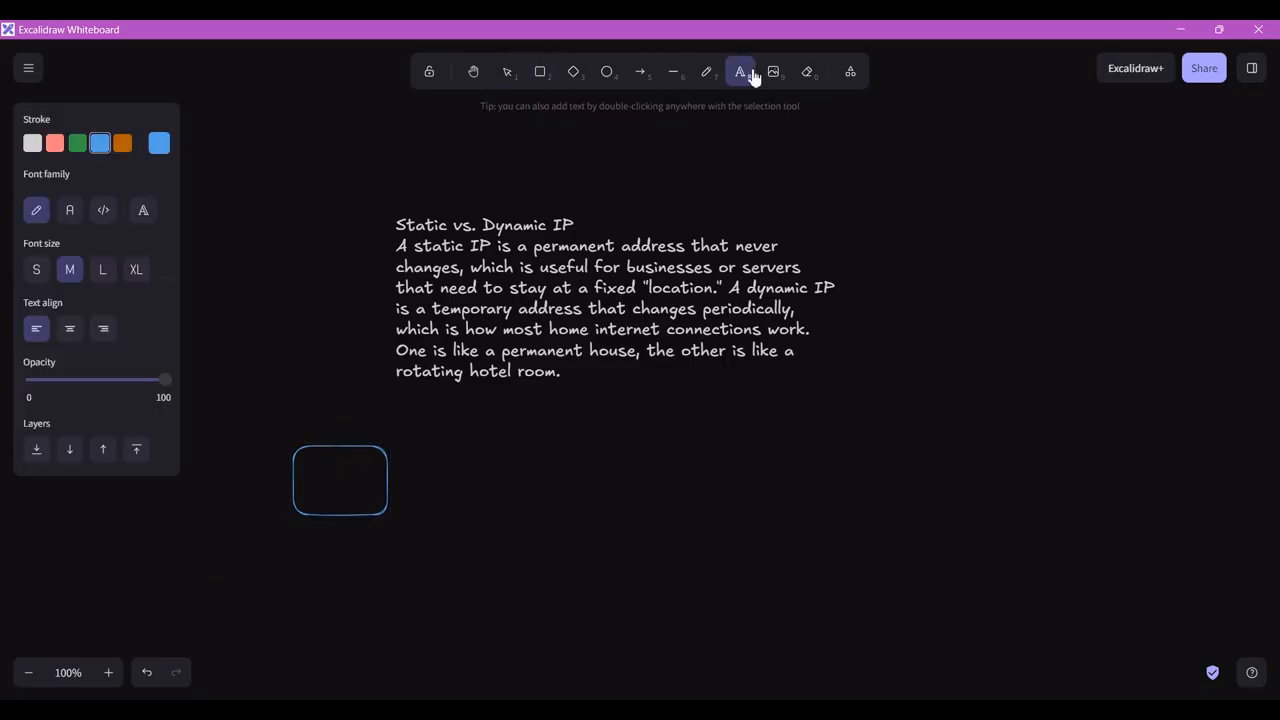
click(305, 474)
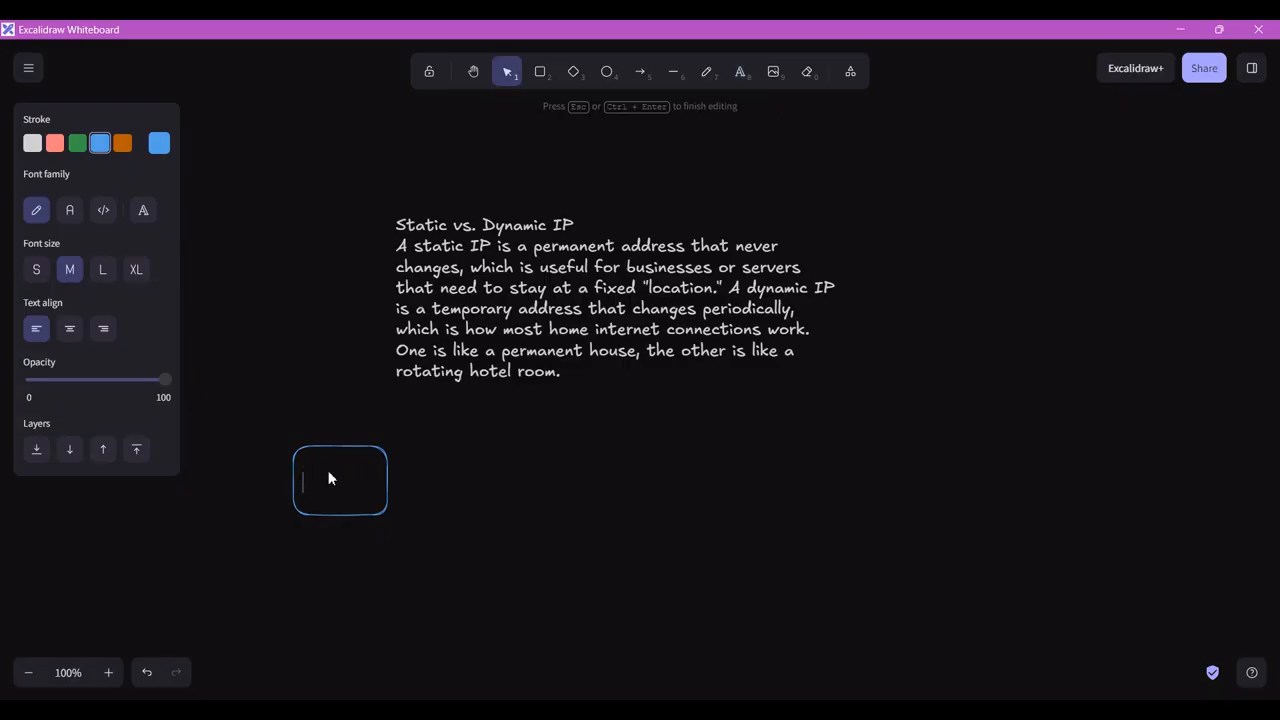
text(x.x.x.x)
Draw three more separate rounded rectangles to the right of the "x.x.x.x" box, leaving them empty
click(540, 71)
drag(648, 476, 736, 514)
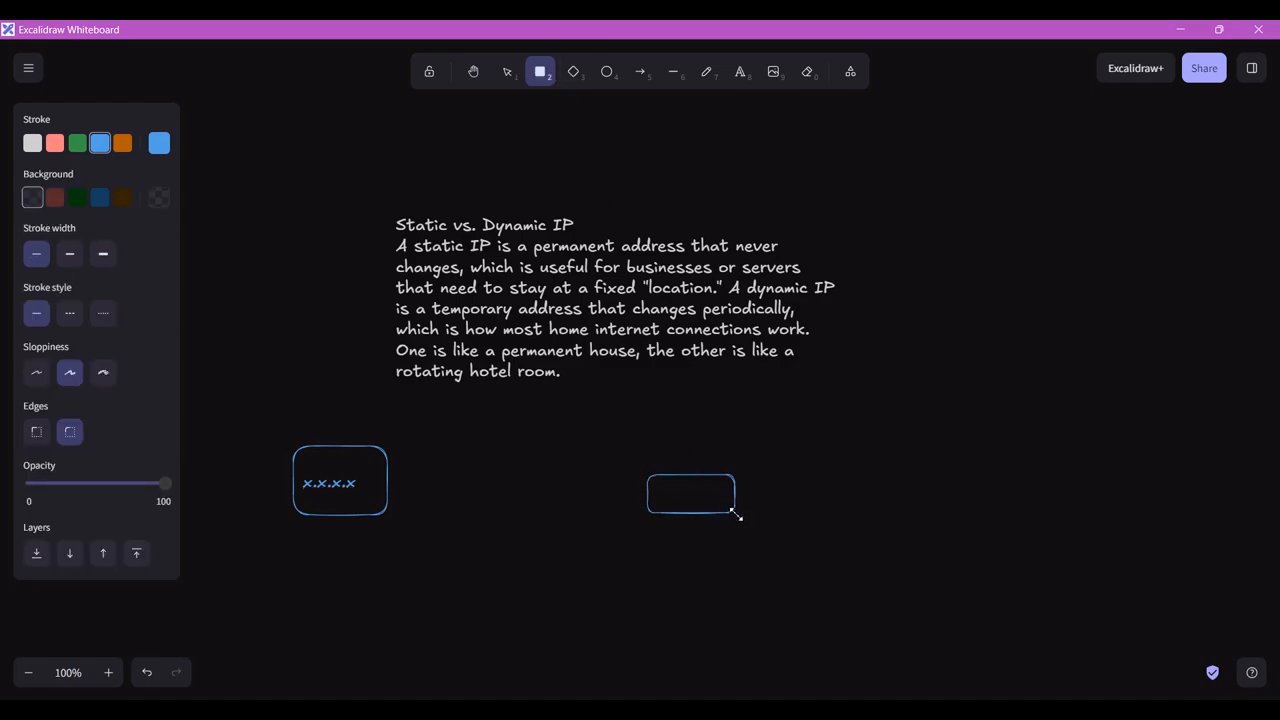
click(791, 521)
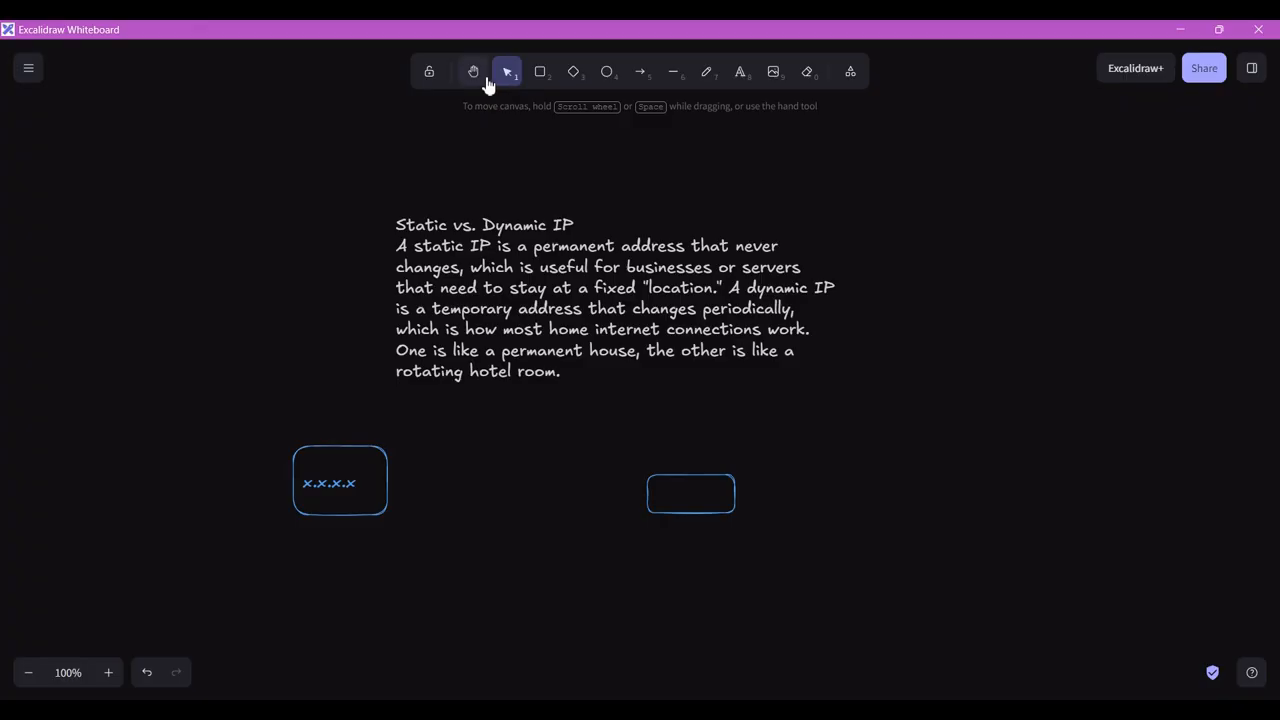
click(540, 71)
drag(797, 499, 913, 562)
click(540, 71)
drag(565, 565, 668, 626)
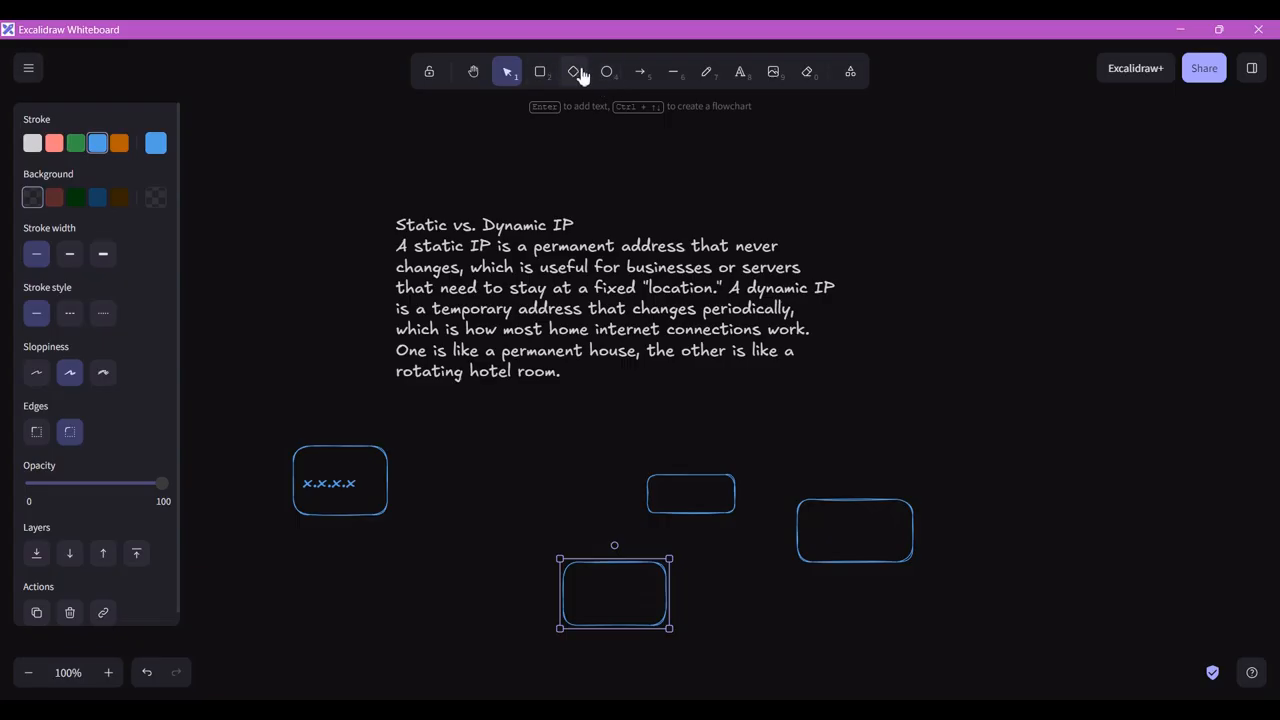
Draw a diamond to the right of the paragraph and connect it to the three empty rectangles with freehand lines
click(576, 72)
mouse_move(986, 252)
mouse_down()
mouse_move(1057, 327)
mouse_move(789, 409)
mouse_move(733, 468)
mouse_up()
click(707, 72)
drag(1027, 327, 1045, 363)
mouse_move(1053, 416)
mouse_down()
mouse_move(786, 626)
mouse_move(668, 604)
mouse_up()
drag(1019, 331, 904, 501)
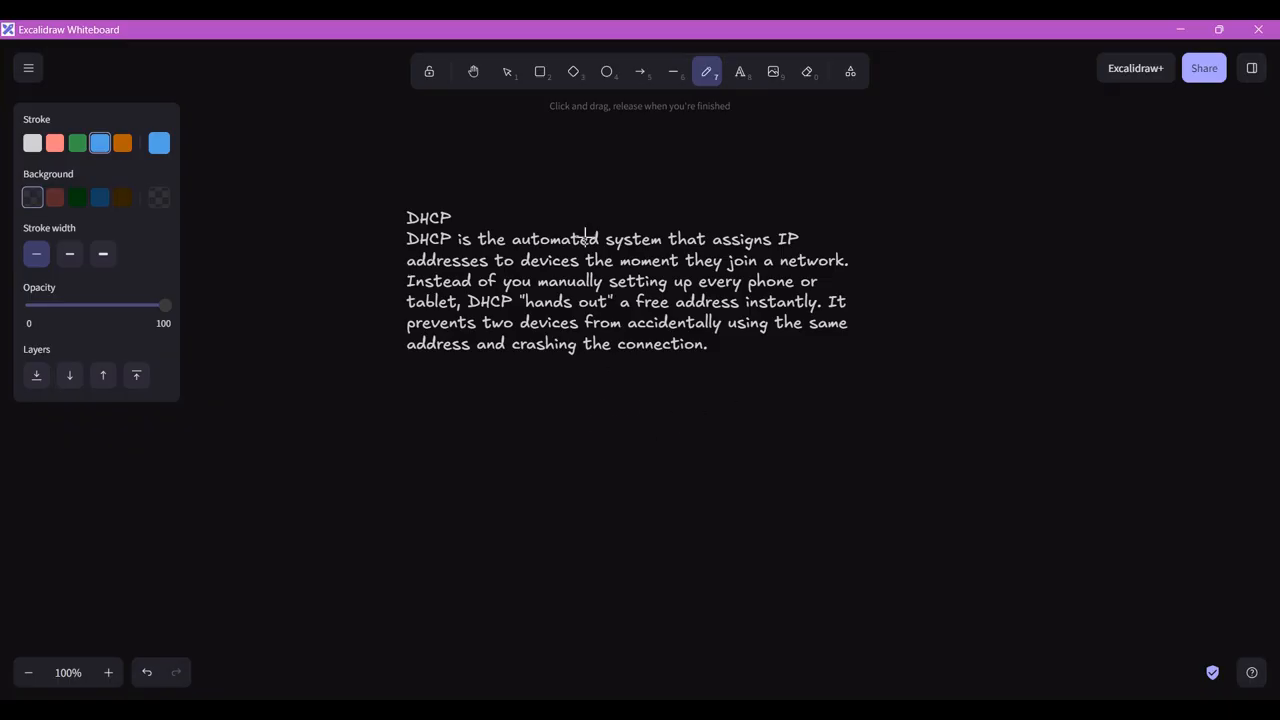
Draw a diamond below the DHCP paragraph with four freehand lines branching out from it, two on each side
click(573, 72)
mouse_move(619, 425)
mouse_down()
mouse_move(559, 512)
mouse_move(548, 509)
mouse_up()
click(679, 513)
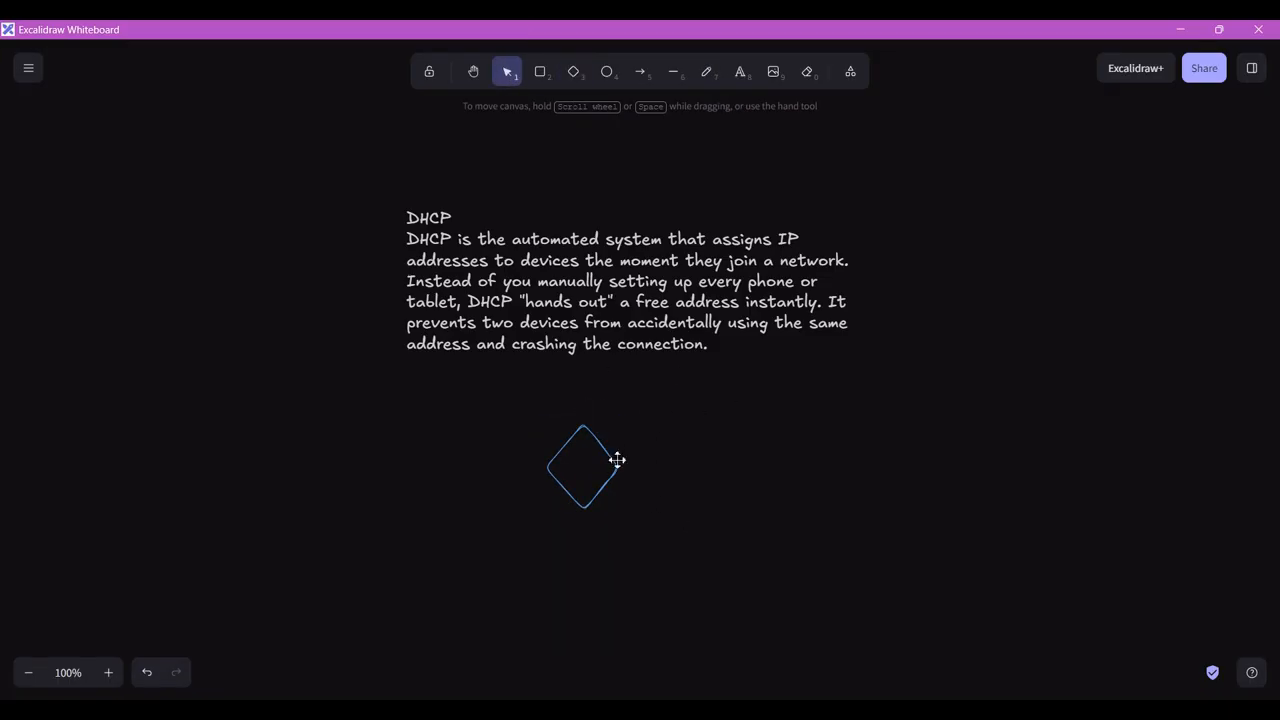
click(670, 74)
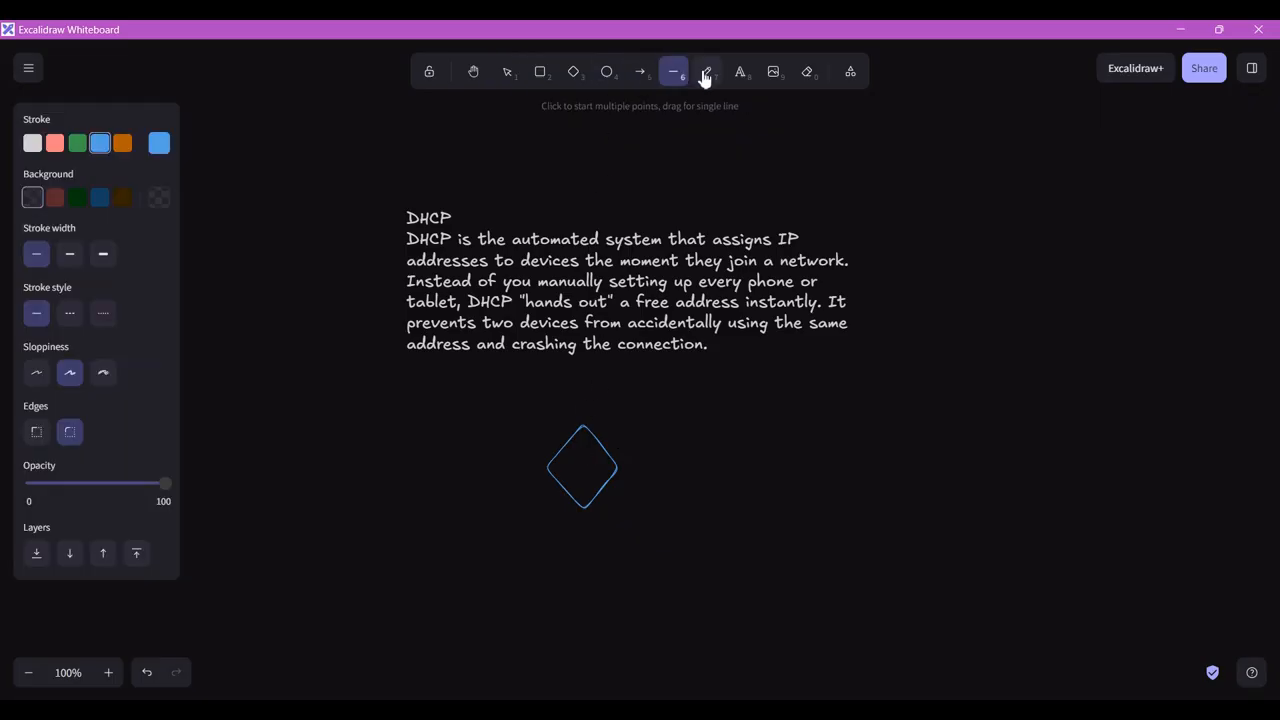
click(706, 74)
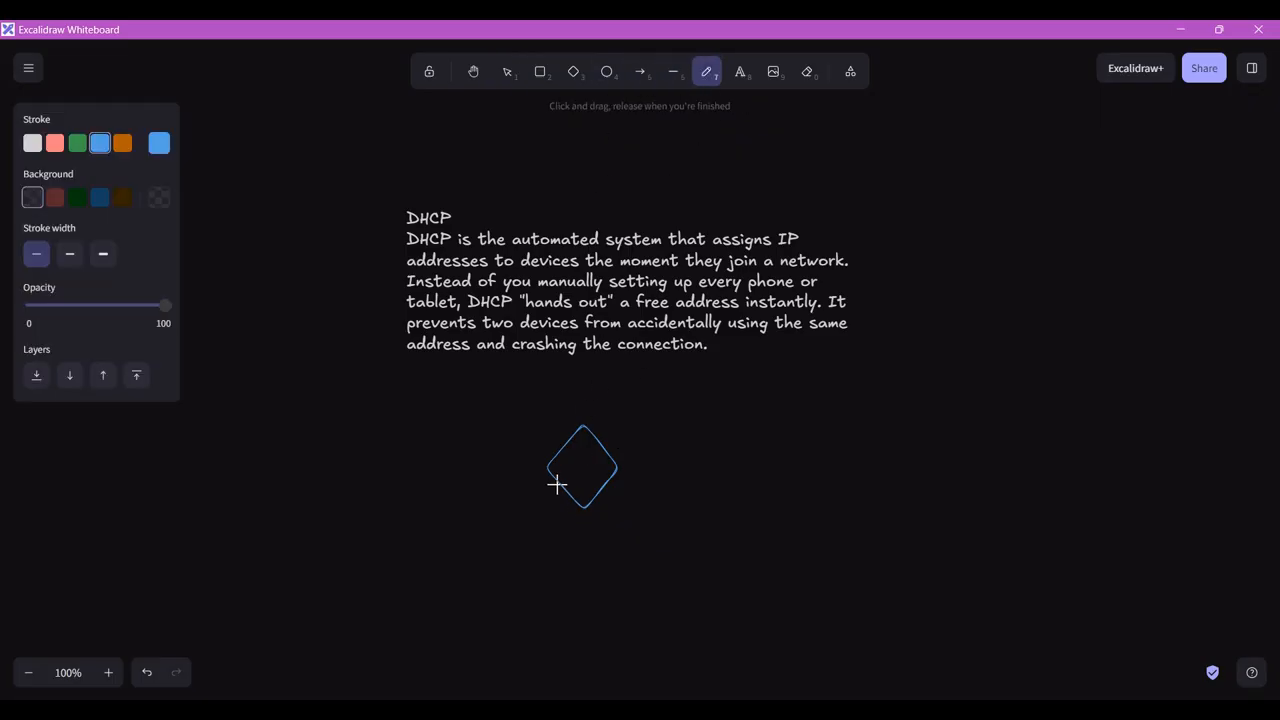
drag(555, 476, 348, 523)
drag(620, 467, 835, 483)
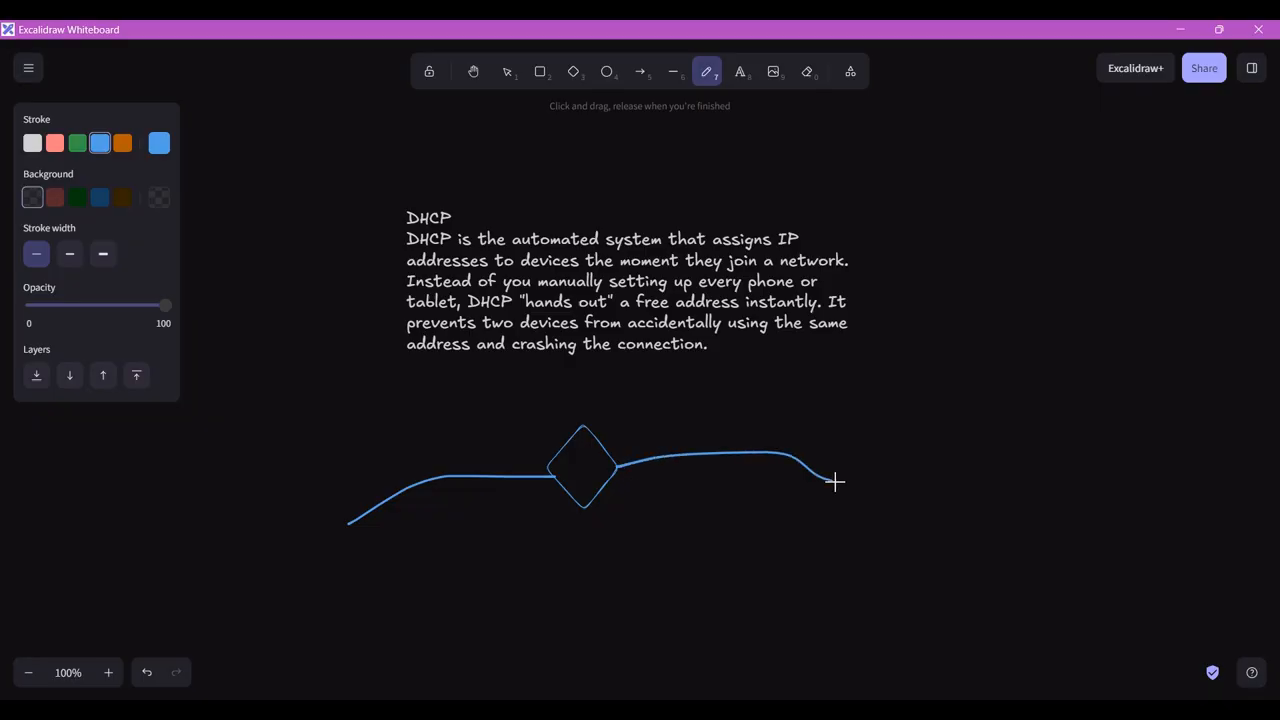
drag(580, 506, 440, 620)
mouse_move(593, 497)
mouse_down()
mouse_move(689, 526)
mouse_move(736, 578)
mouse_up()
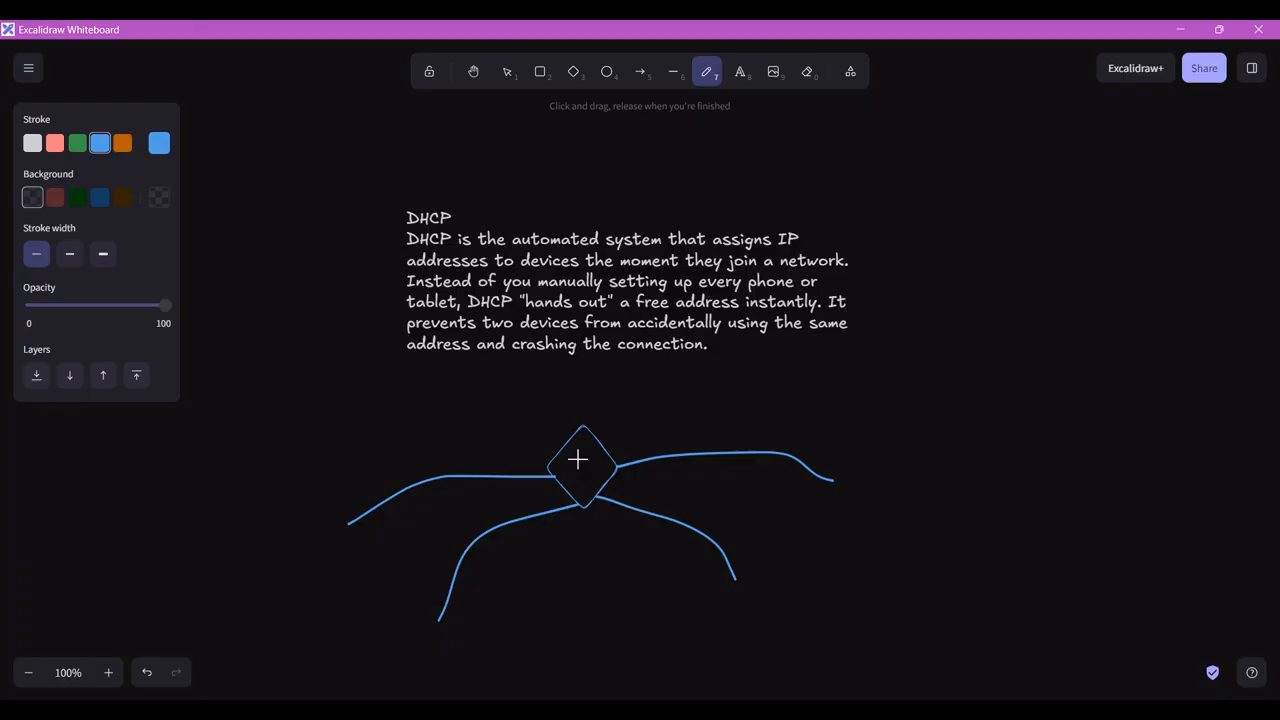
Add a text list to the right of the DHCP diagram with the lines "server", "Router", "Switch" and "Vpn"
click(748, 80)
click(862, 400)
text(server)
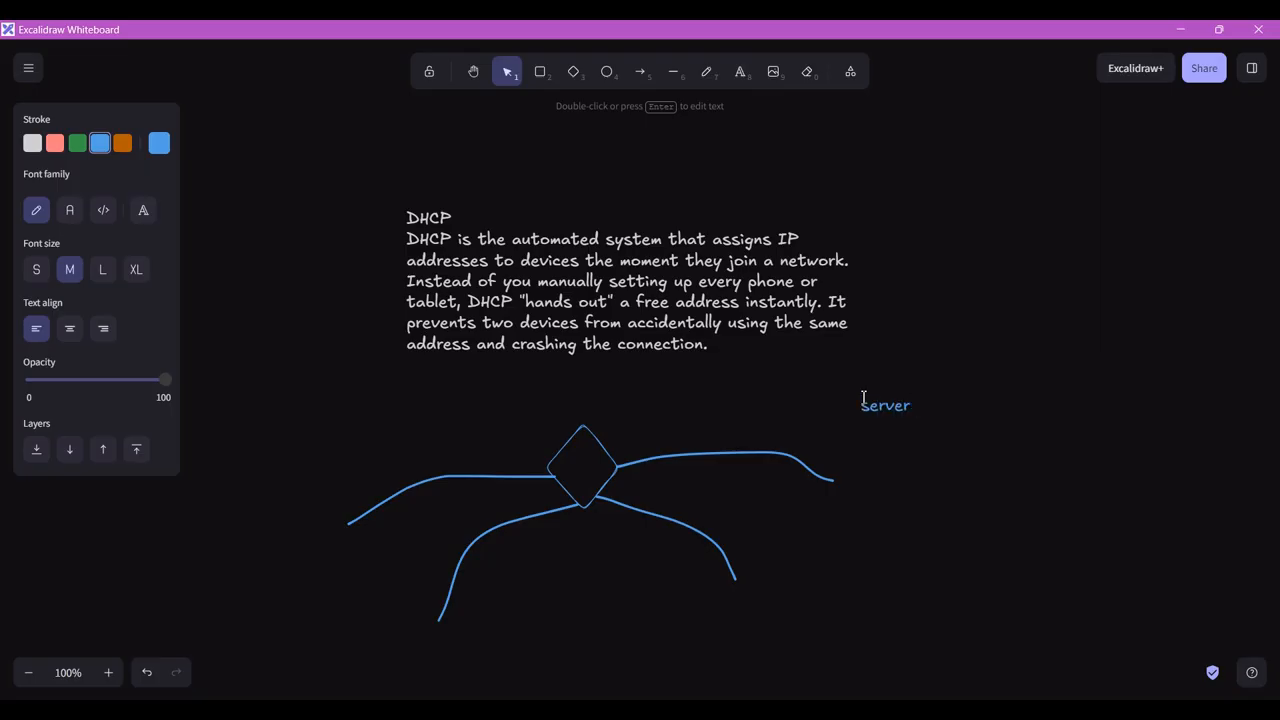
key(Return)
text(Router )
text(Swit)
text(ch)
key(Return)
text(Vpn)
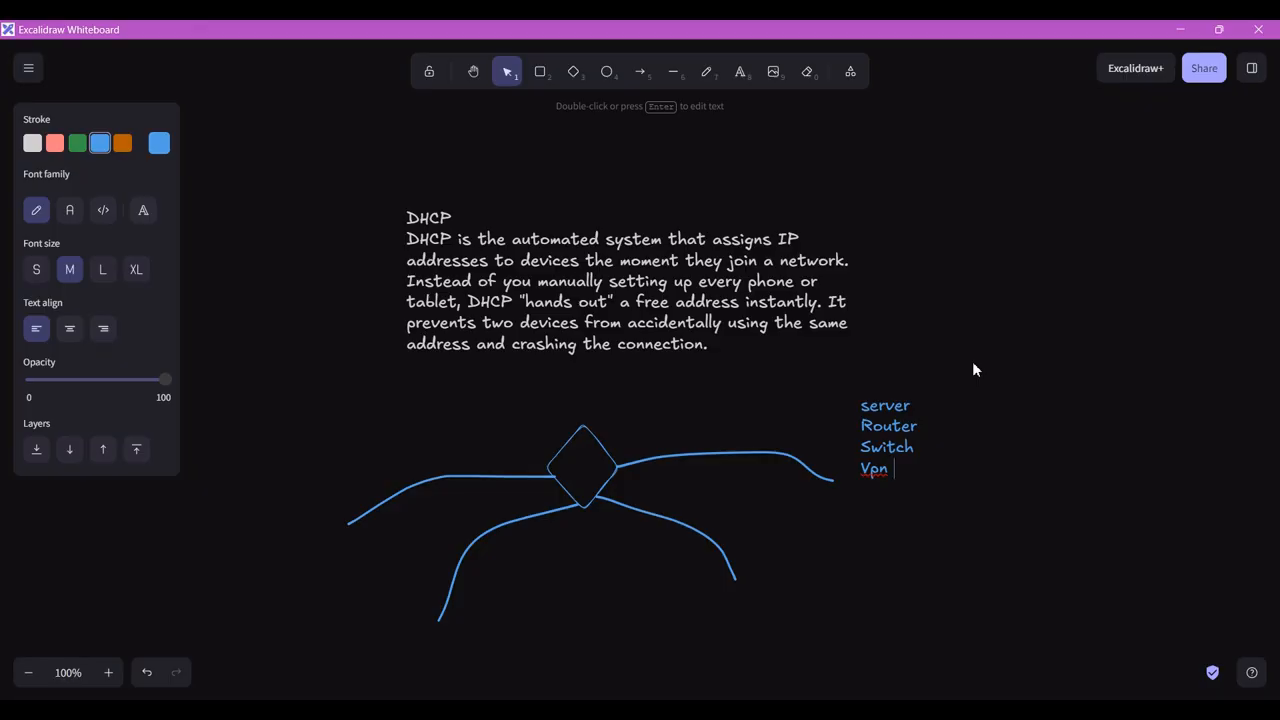
click(973, 370)
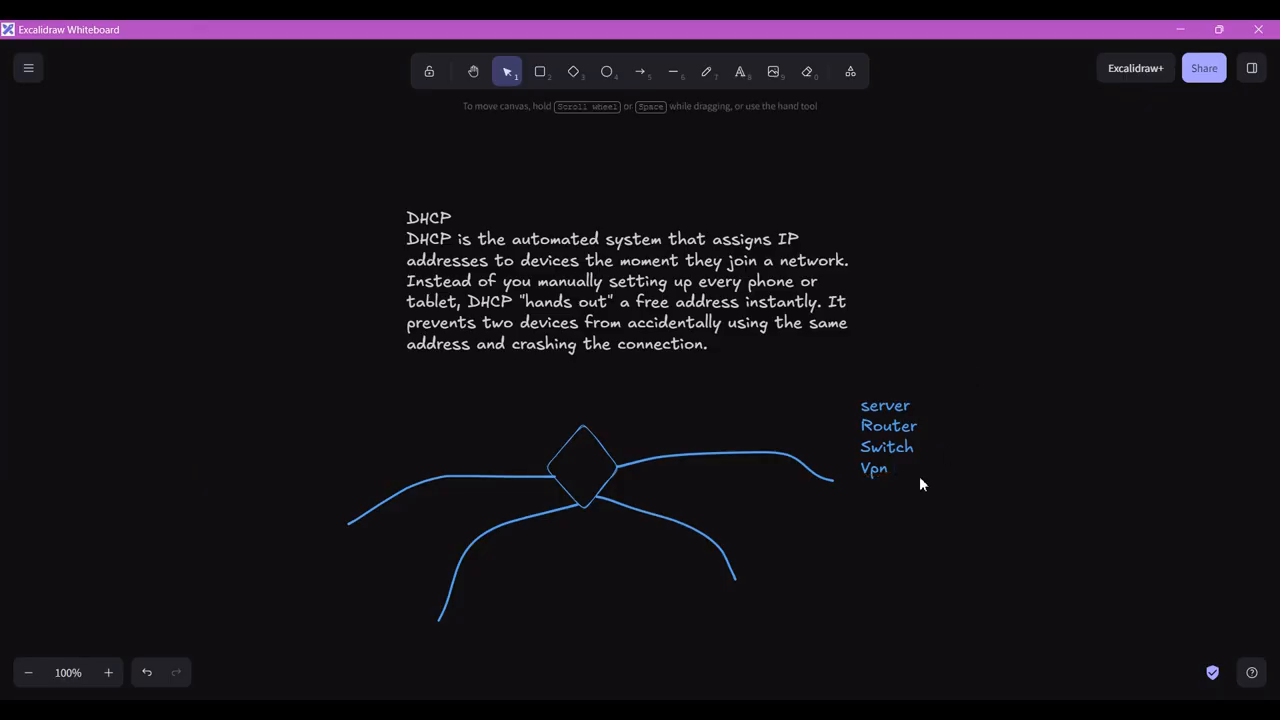
click(718, 73)
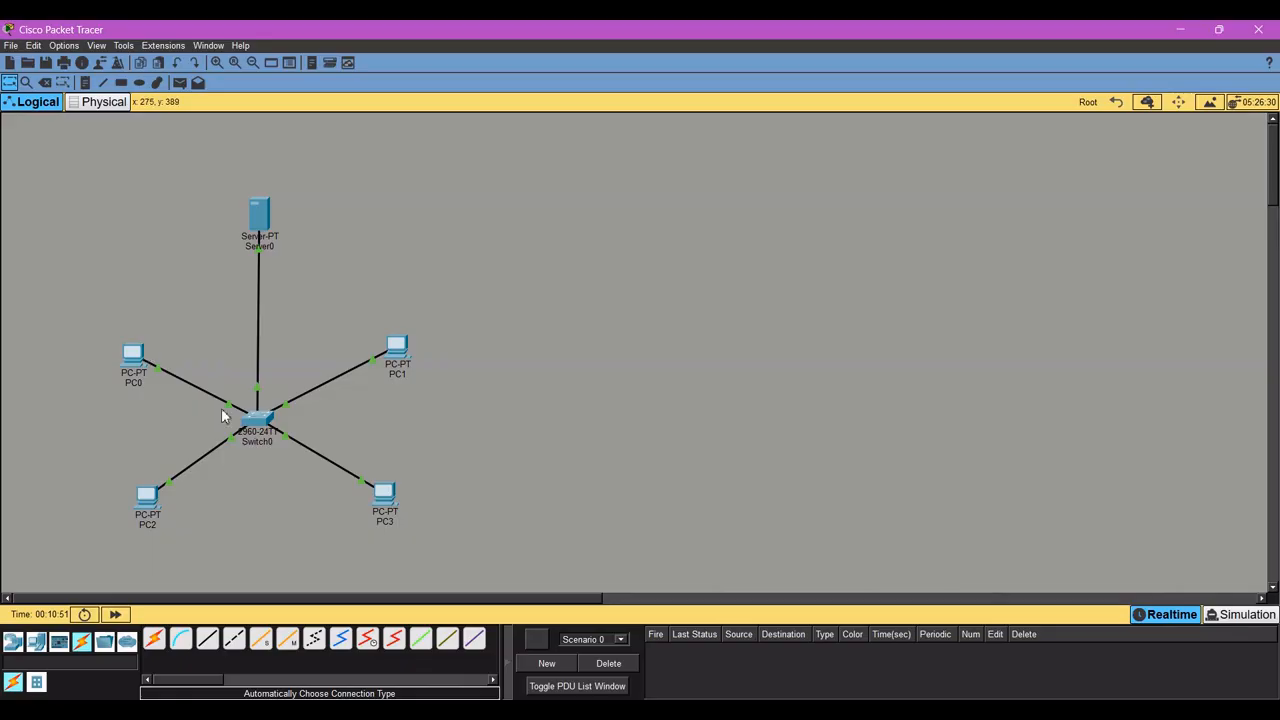
In Cisco Packet Tracer, inspect PC0's IP configuration and close its window
click(133, 355)
click(420, 235)
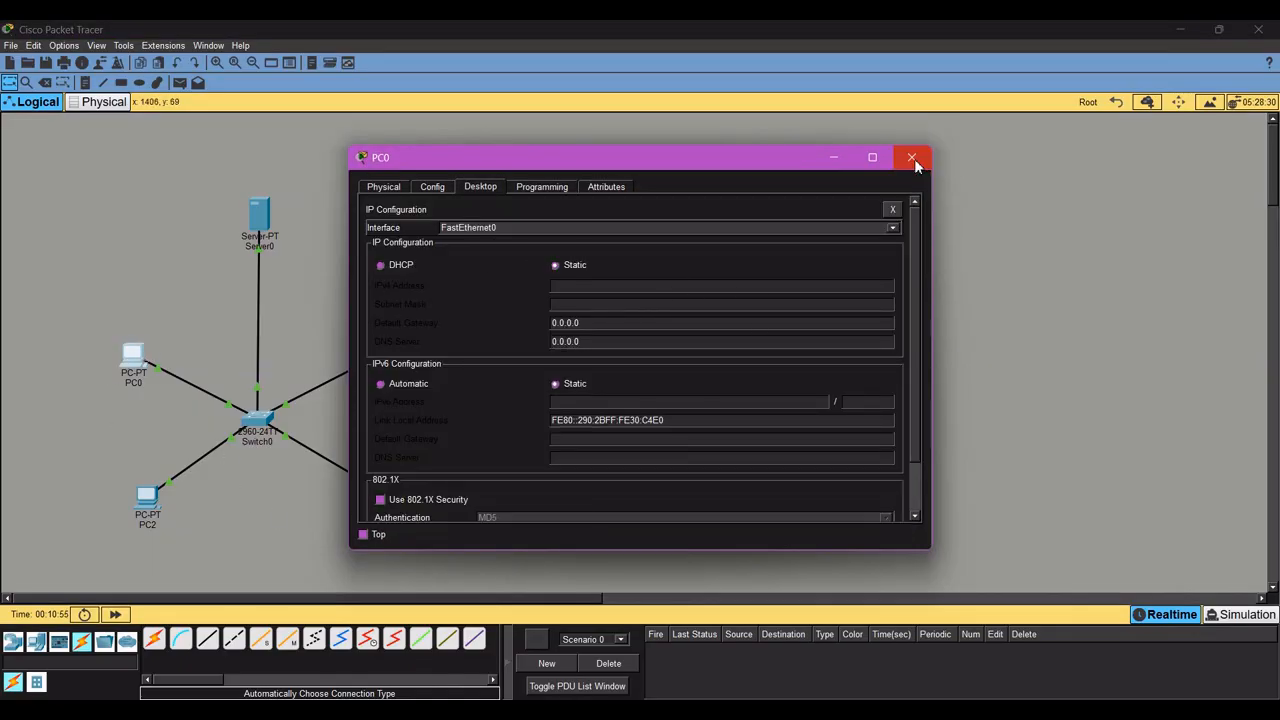
click(912, 158)
Give Server0's FastEthernet0 interface the static IPv4 address 192.168.1.1 with subnet mask 255.255.255.0
click(259, 213)
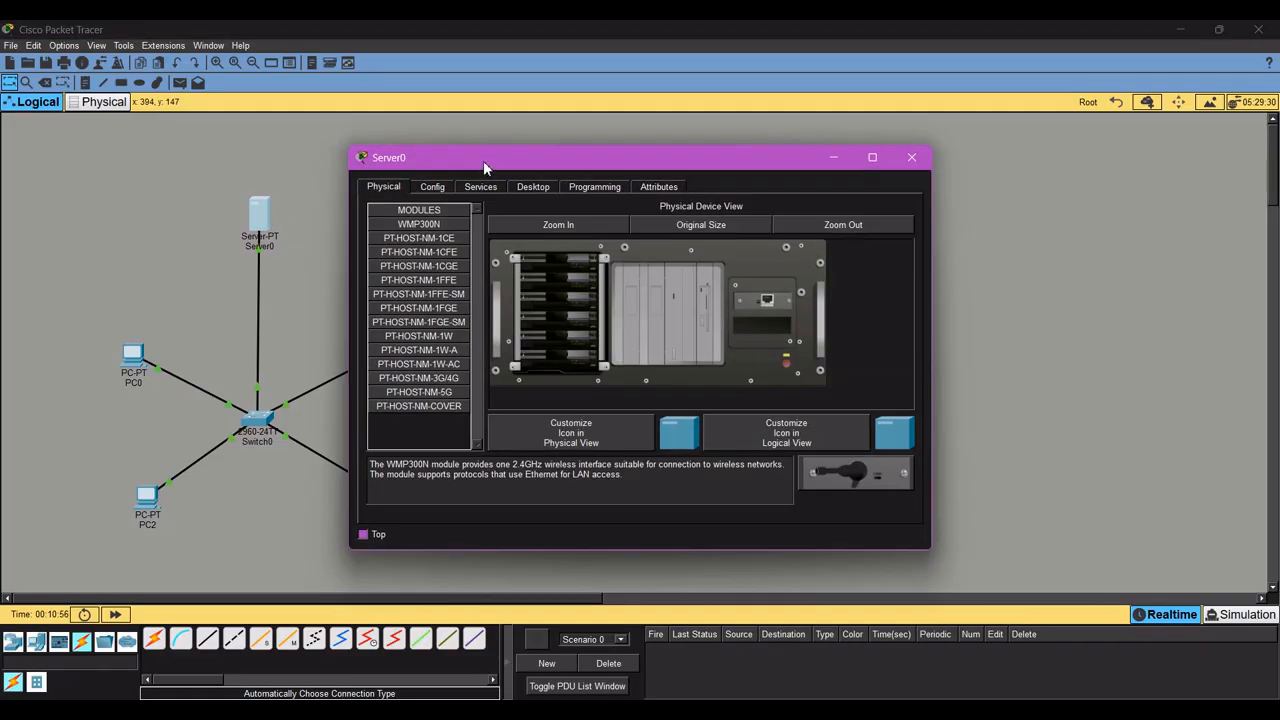
drag(482, 160, 598, 145)
click(548, 171)
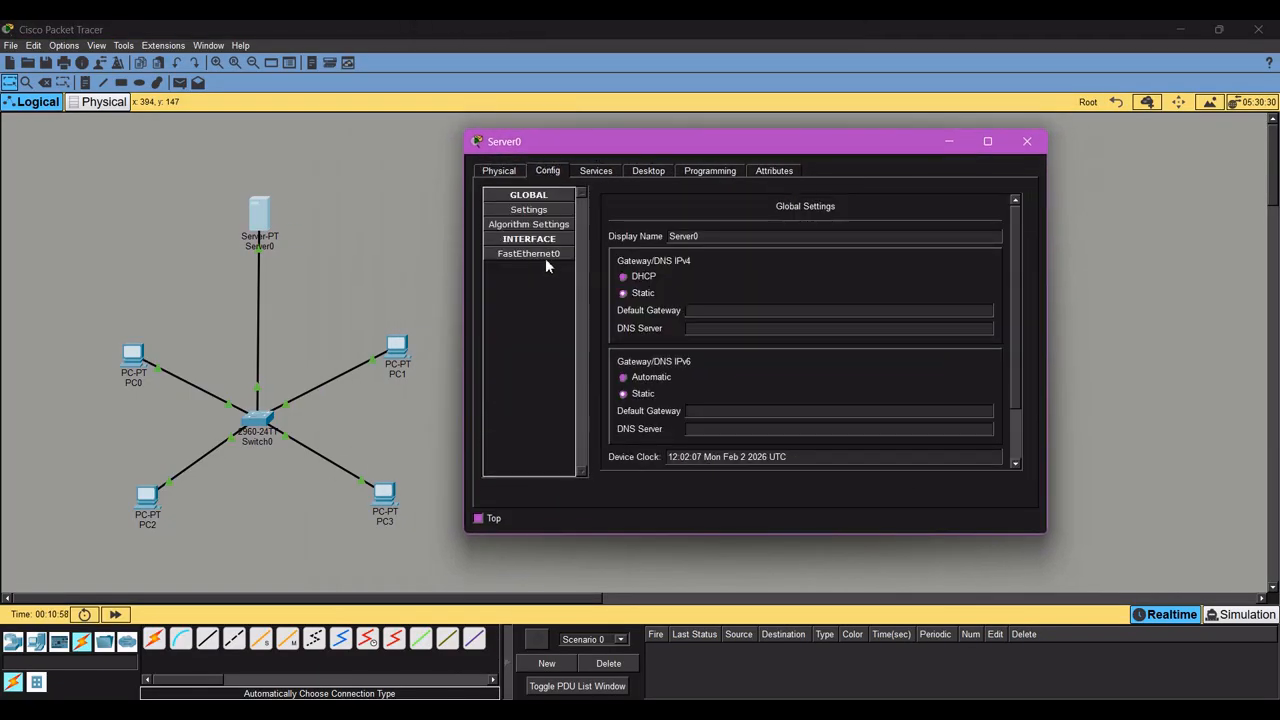
click(531, 252)
click(873, 316)
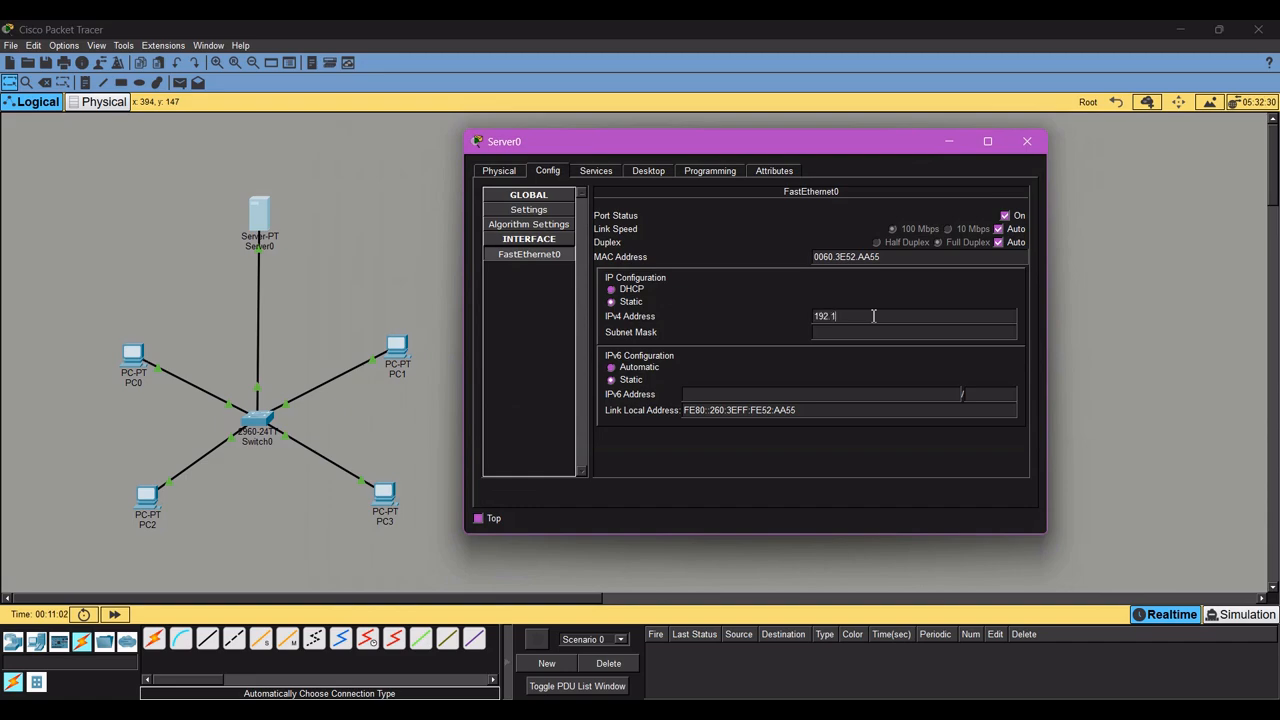
key(Tab)
drag(866, 316, 818, 316)
click(767, 305)
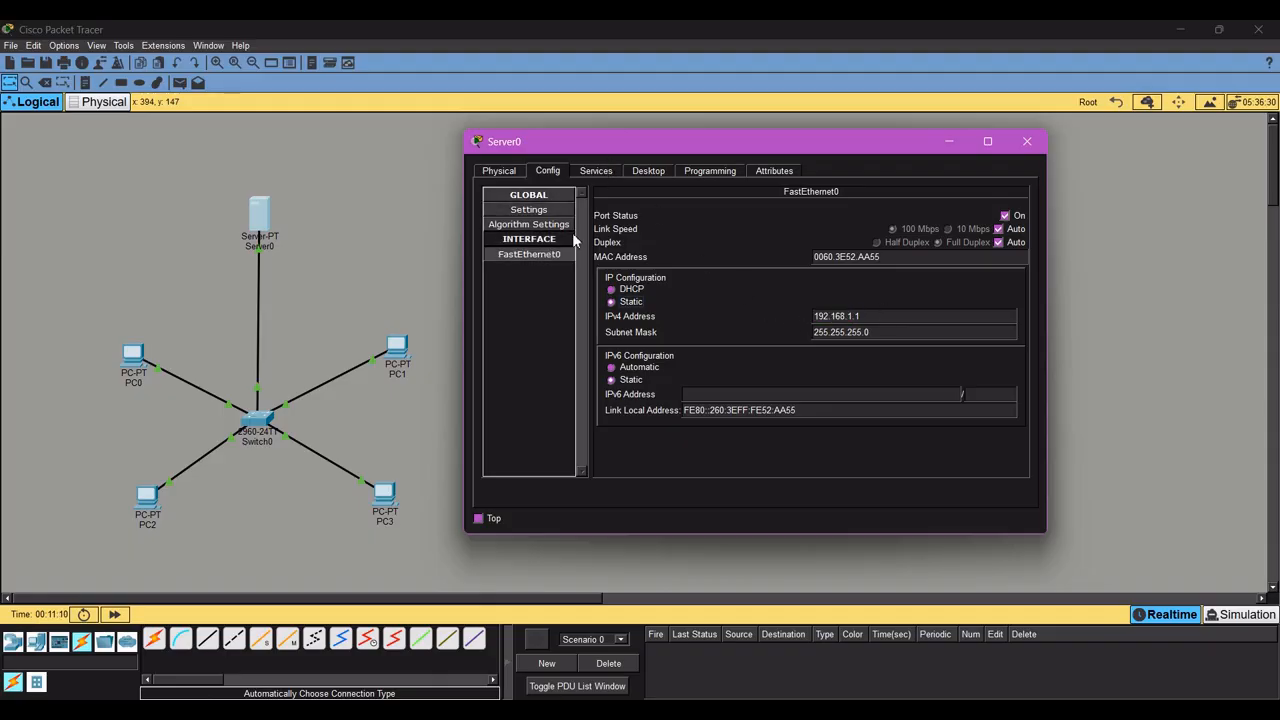
Set the default gateway in Server0's IP configuration to 192.168.1.1
click(648, 170)
click(540, 215)
double_click(712, 289)
text(192.168.1.1)
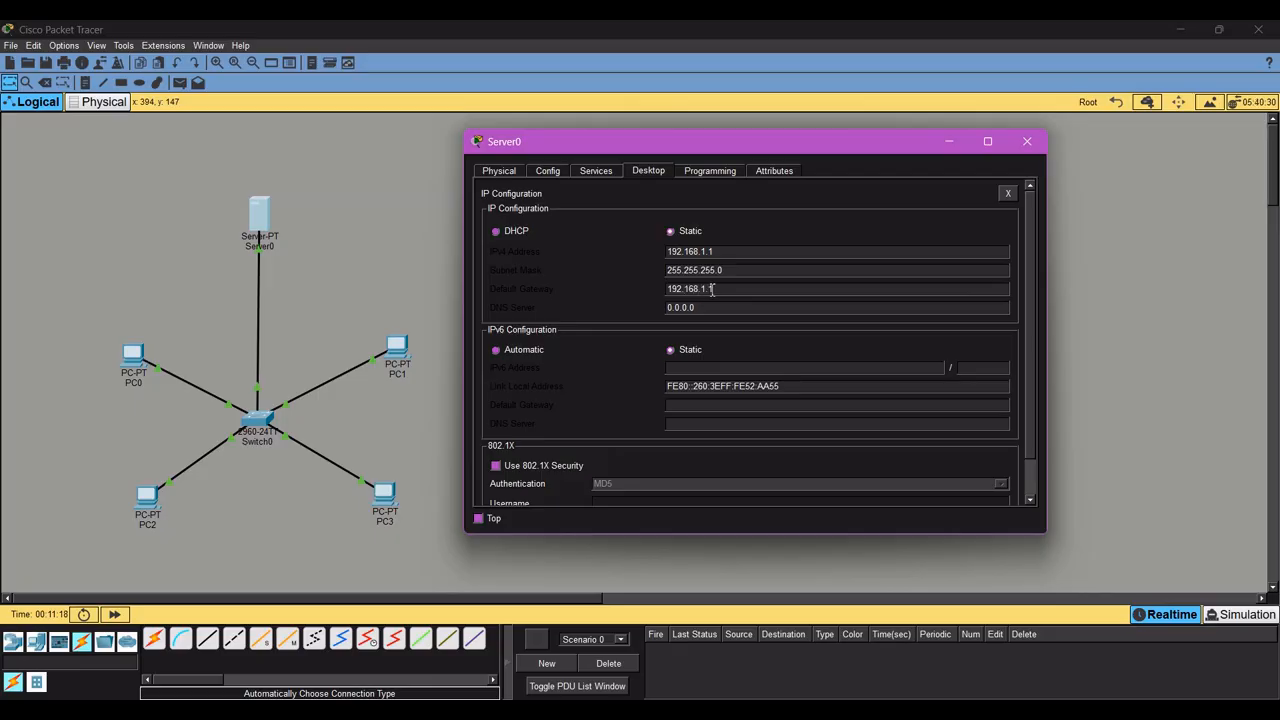
drag(718, 289, 610, 294)
click(611, 288)
drag(721, 289, 672, 293)
click(672, 292)
Set the DNS server address in Server0's IP configuration to 192.168.1.1
double_click(711, 304)
text(192)
text(.168.1.1)
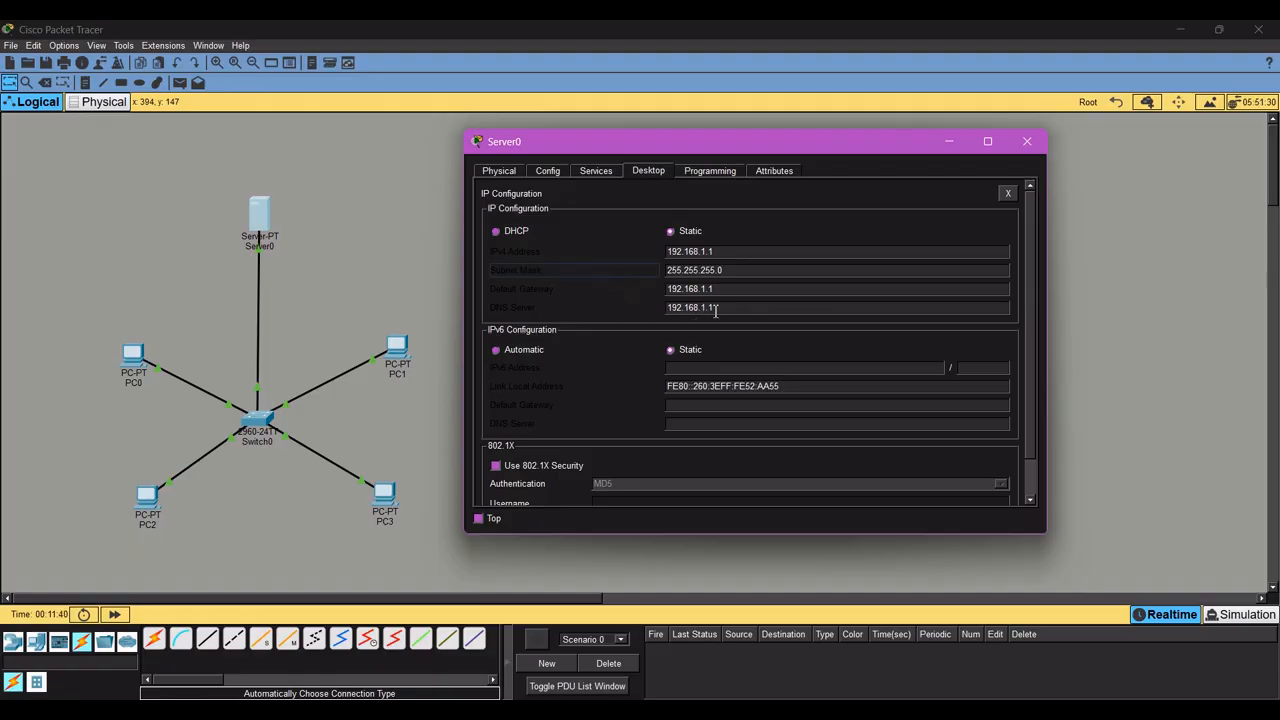
mouse_move(716, 308)
mouse_down()
mouse_move(681, 308)
mouse_move(699, 290)
mouse_up()
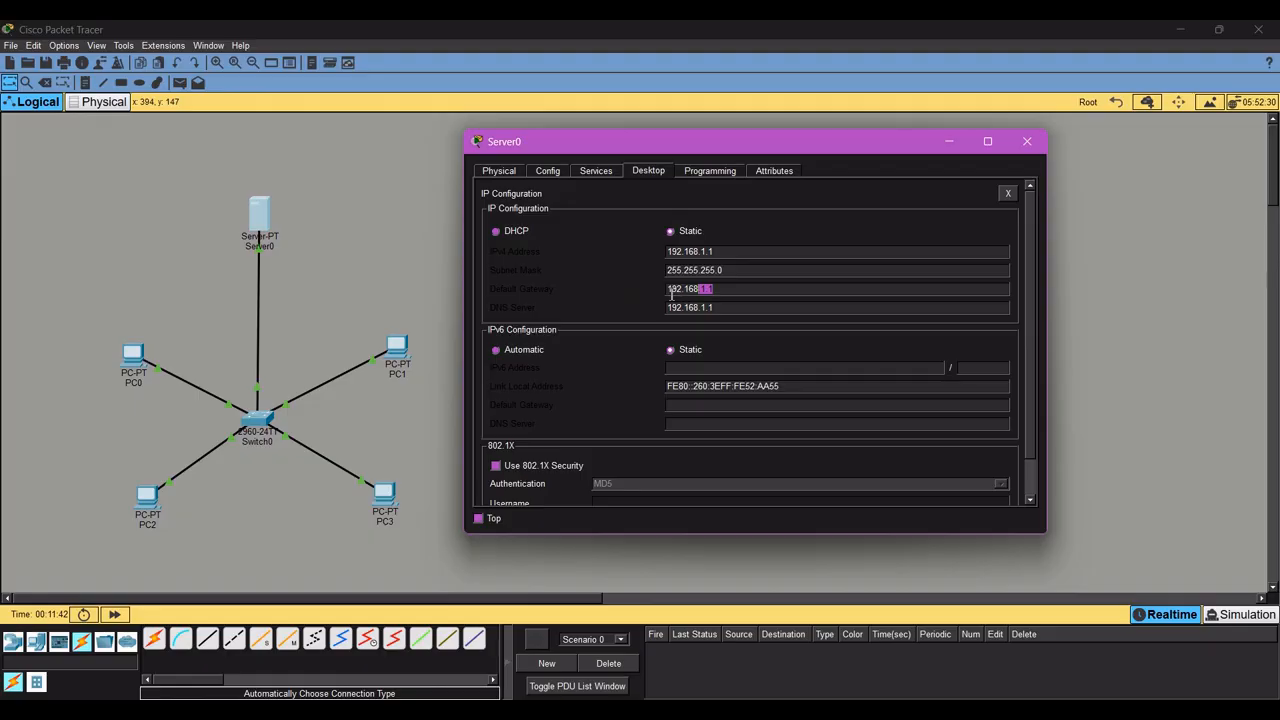
click(633, 278)
Review Server0's global gateway and DNS settings and its FastEthernet0 addressing, and close the server window
click(503, 170)
click(555, 173)
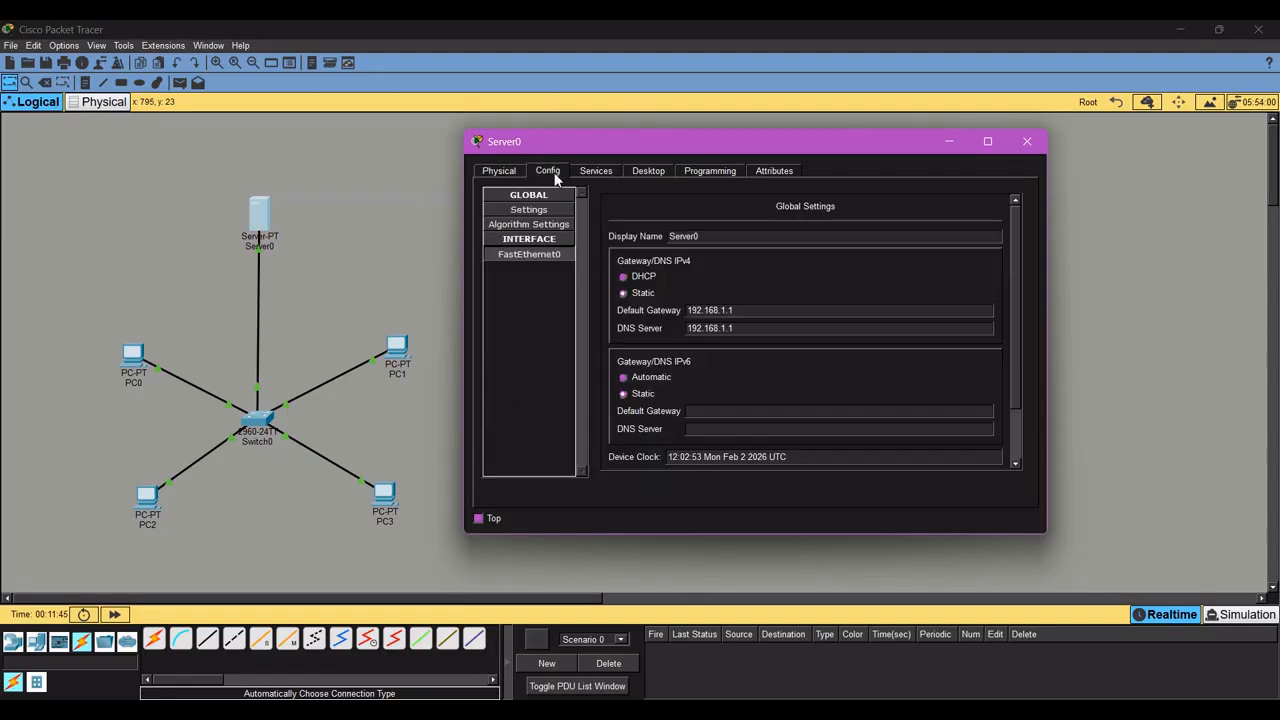
click(529, 254)
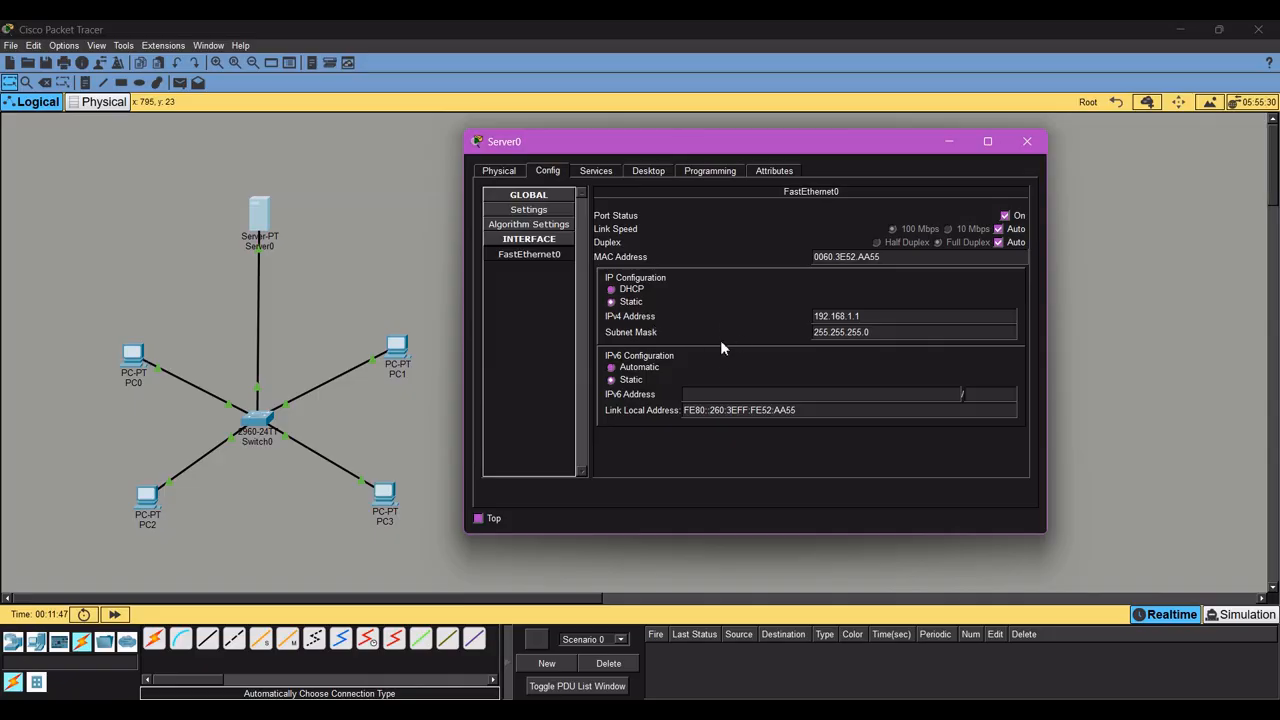
click(1027, 141)
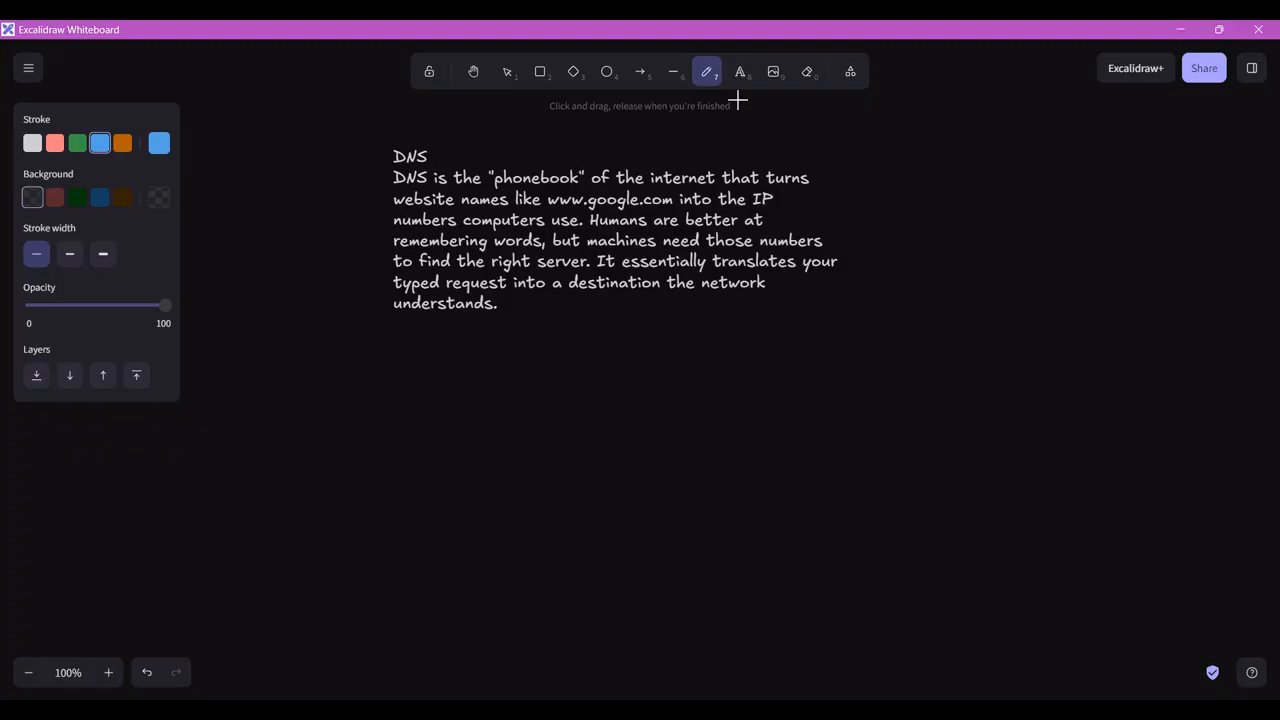
On the Excalidraw whiteboard, write "domain name system" and "search.com = x.x.x.x" below the DNS paragraph, and highlight "search.com"
click(740, 73)
click(455, 390)
text(domain name system)
key(Return)
key(Return)
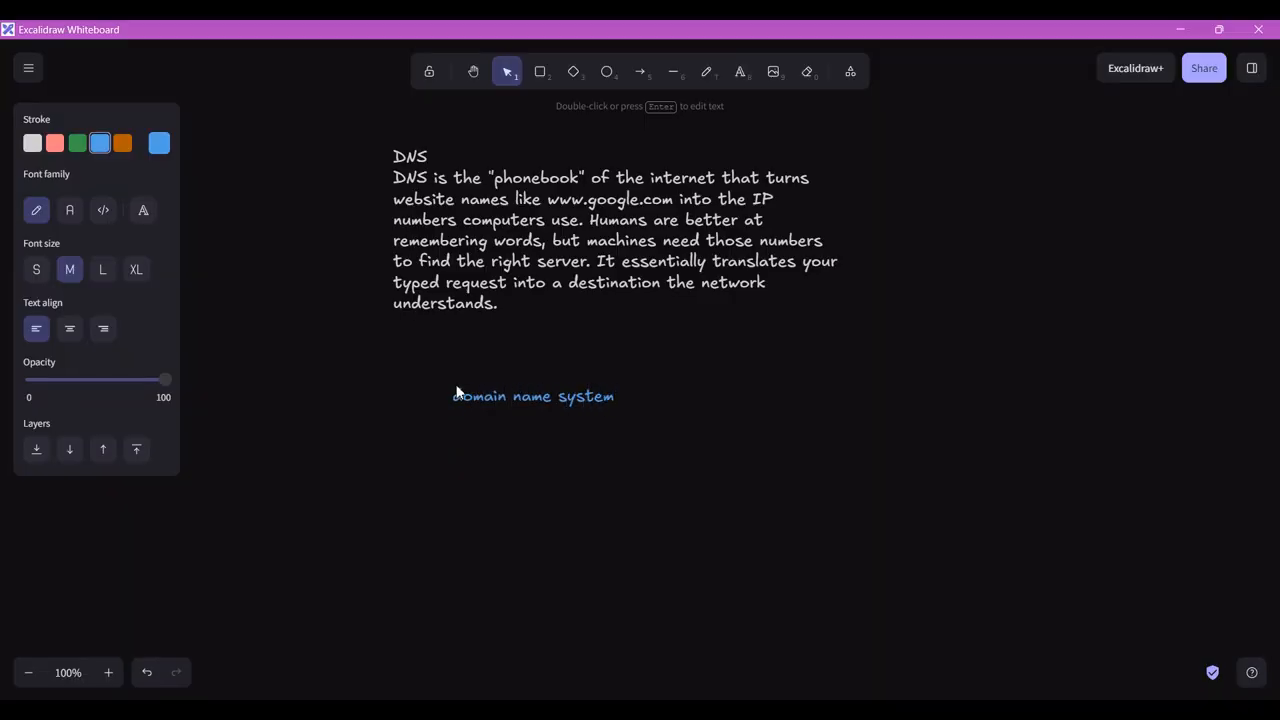
text(search.com = x.x.x.x)
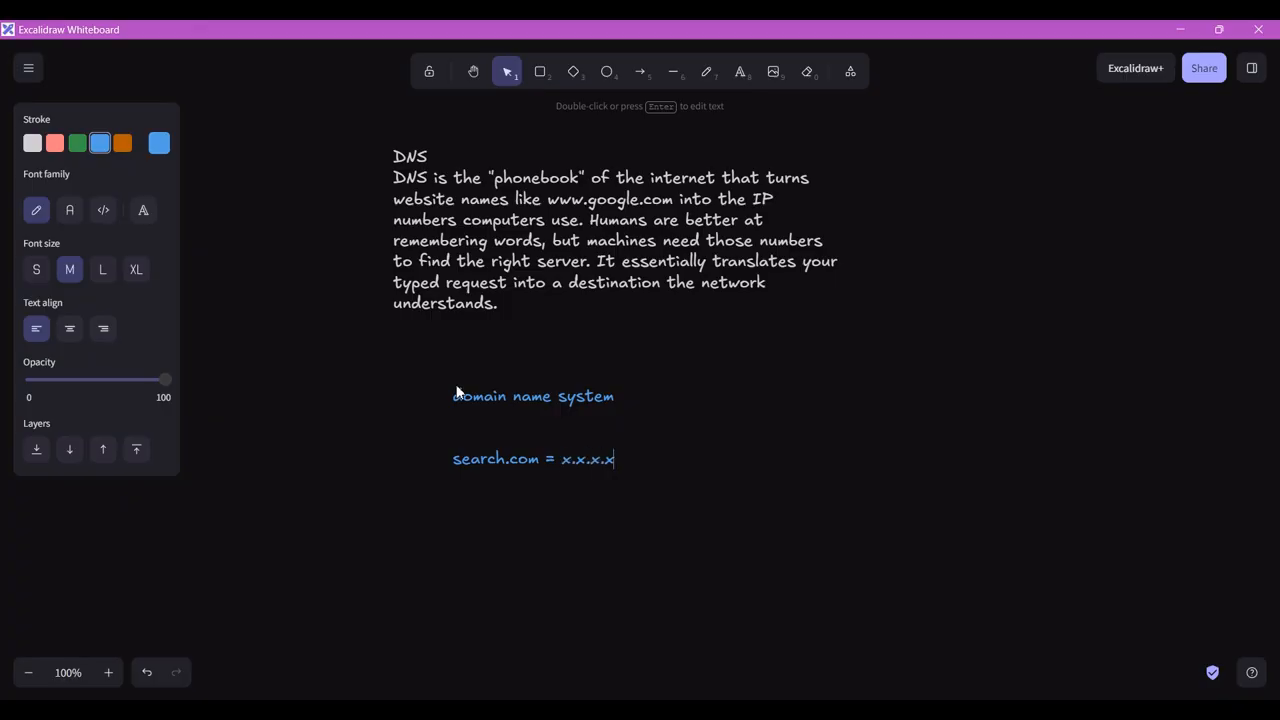
key(Return)
click(540, 459)
drag(540, 459, 453, 459)
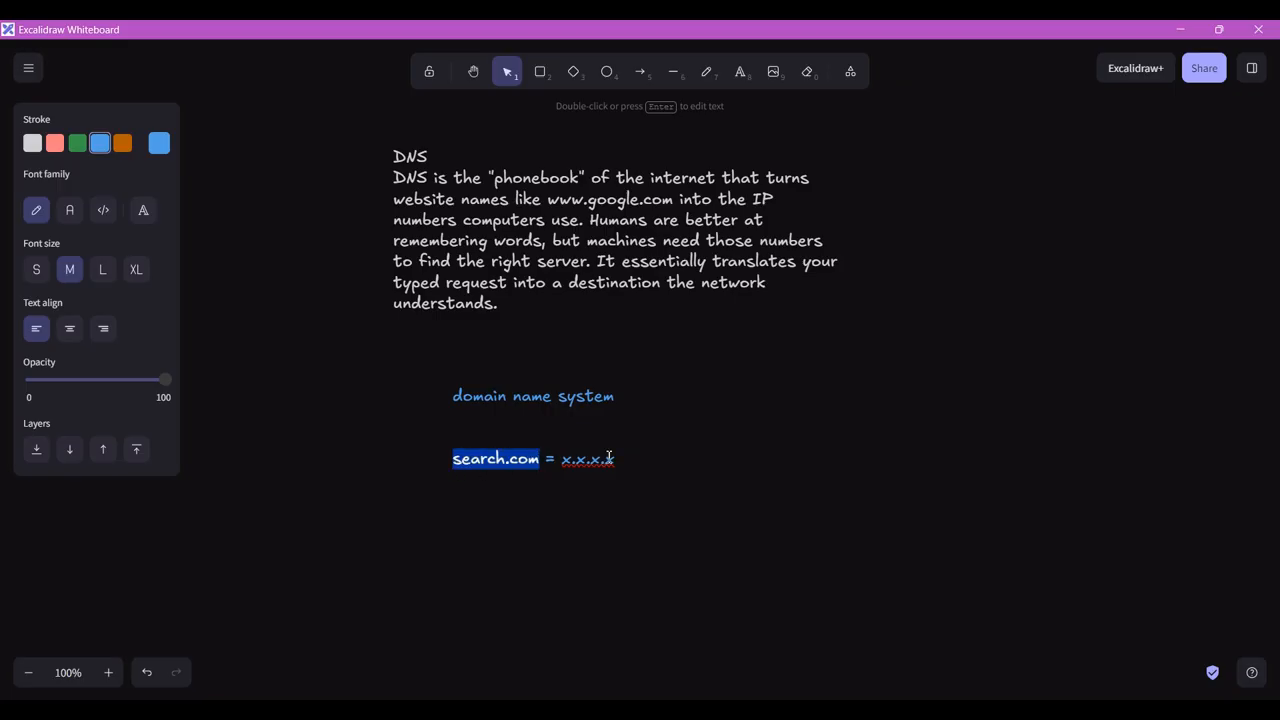
Highlight "x.x.x.x" in the example text, and draw a freehand curve from the DNS heading down to "search.com"
drag(561, 459, 626, 459)
click(641, 488)
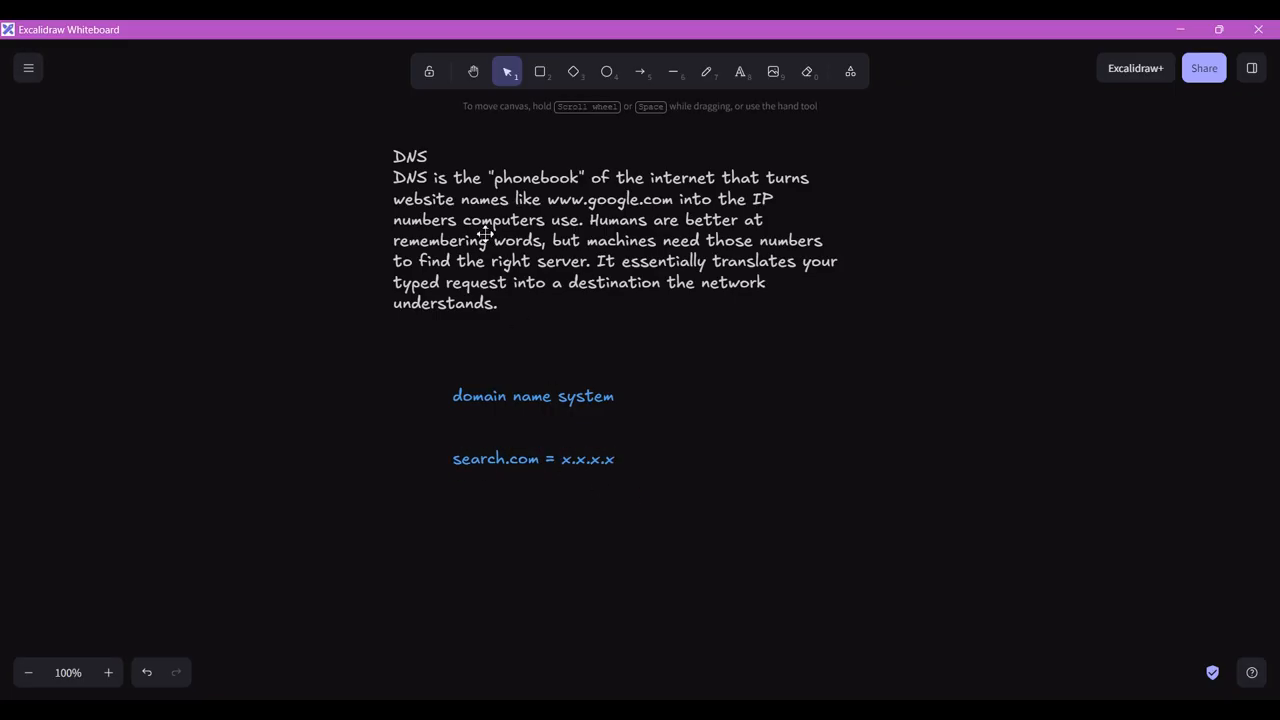
click(706, 71)
mouse_move(380, 157)
mouse_down()
mouse_move(323, 340)
mouse_move(449, 452)
mouse_up()
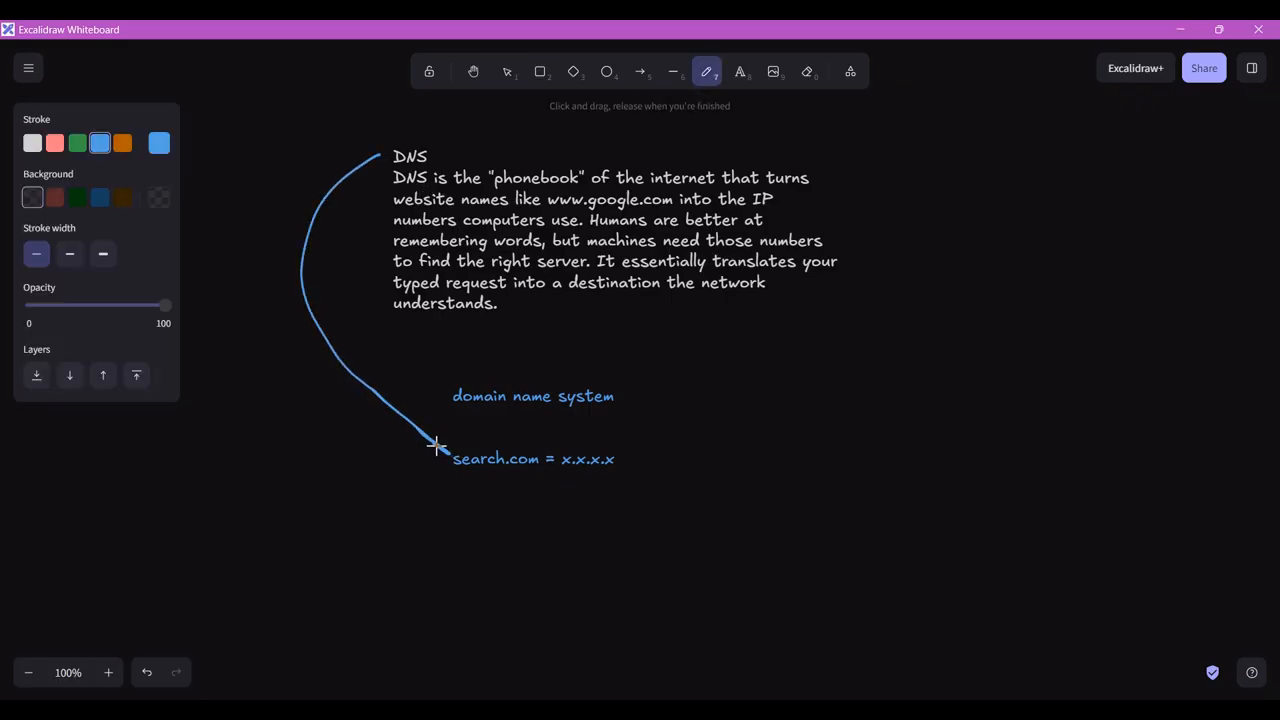
Add the text "translation phonebook" beside the search.com example
click(740, 72)
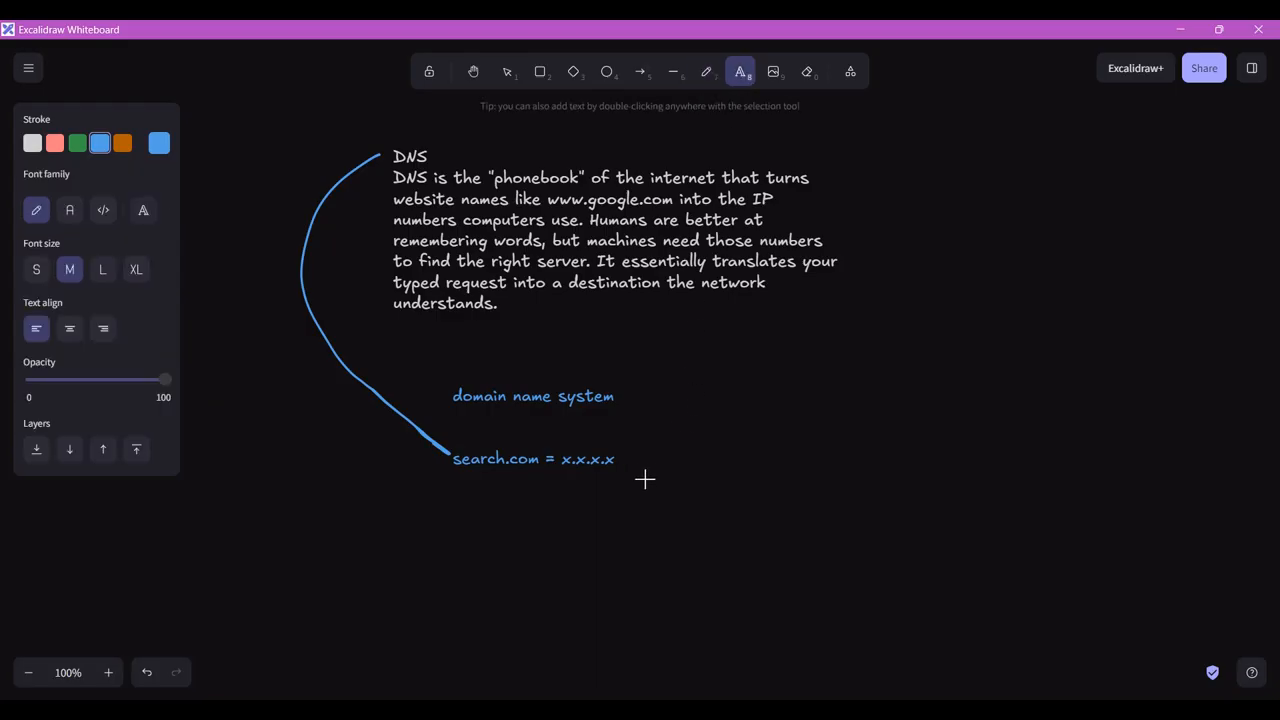
click(677, 432)
text(tr)
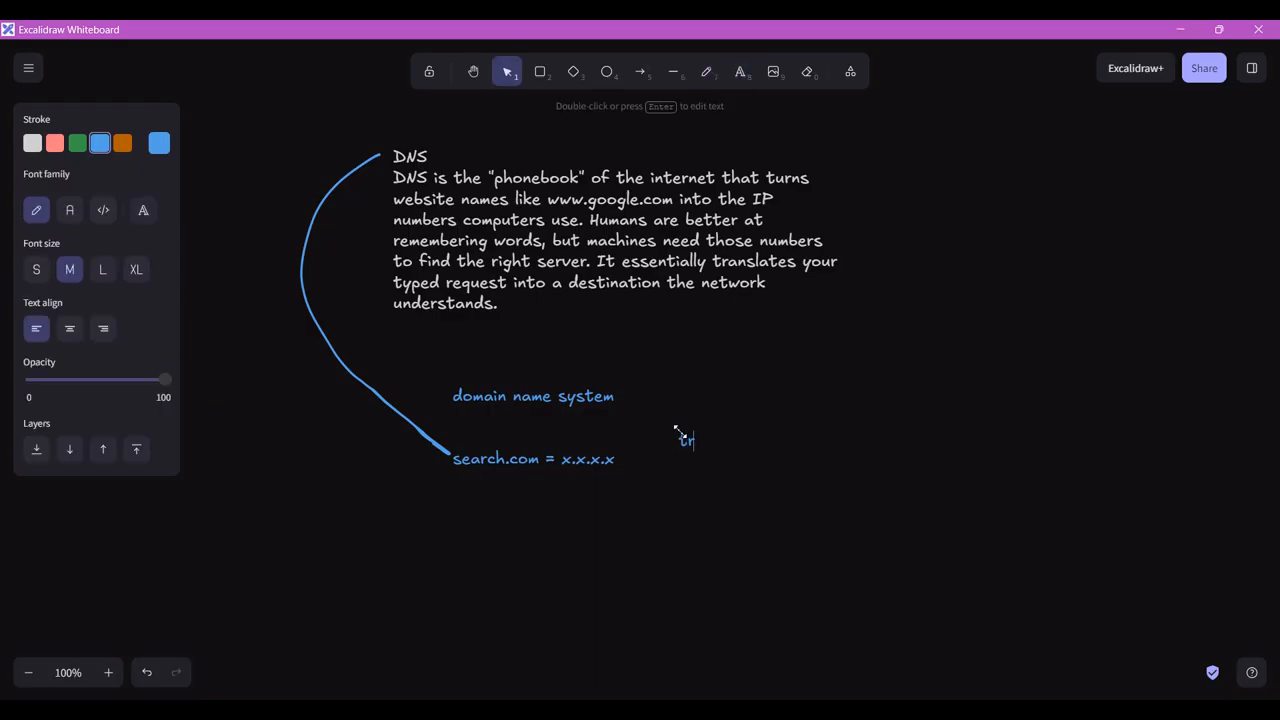
text(anslatr)
text(ion phonebook)
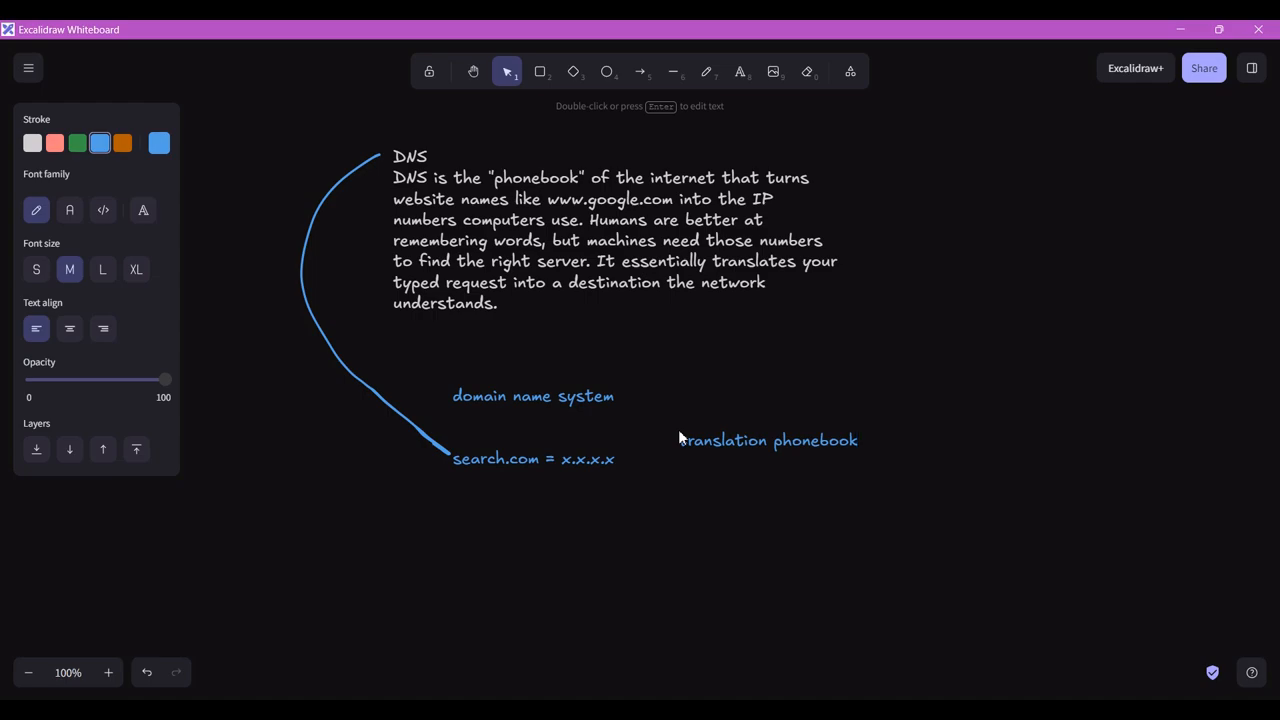
click(781, 380)
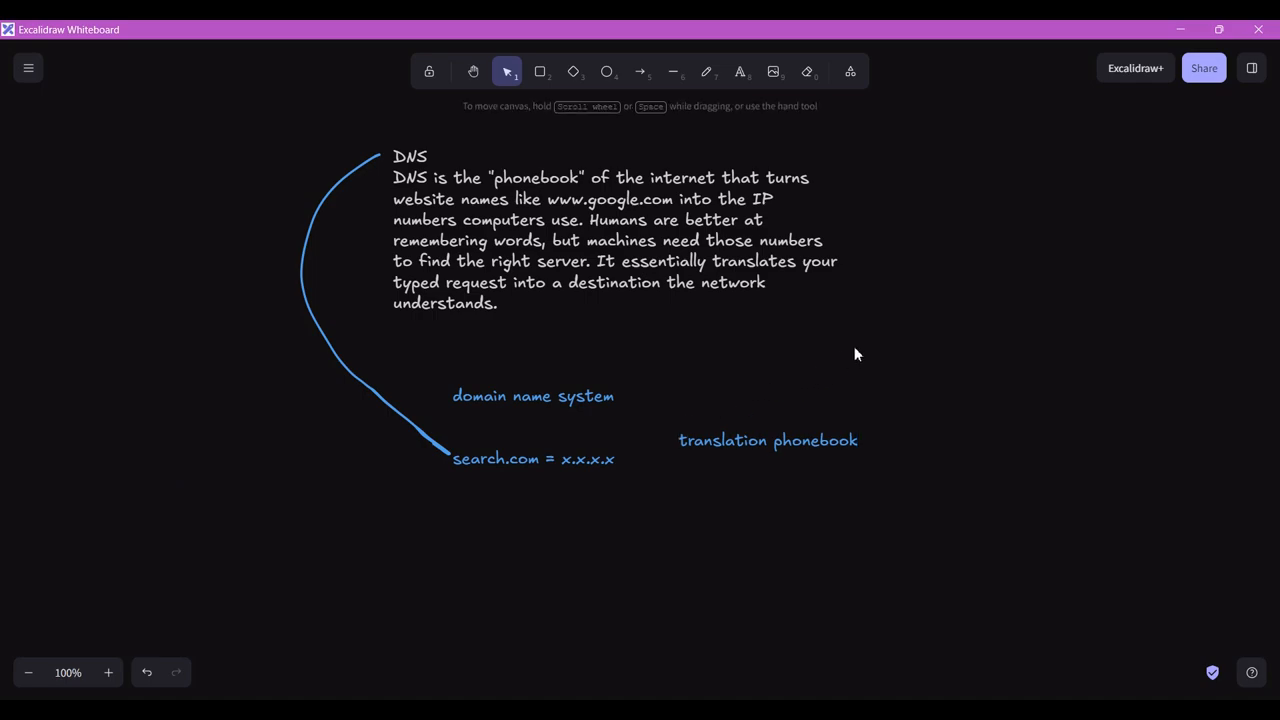
Switch to Packet Tracer and set both the default gateway and DNS server of Server0's DHCP pool to 192.168.1.1
key(alt+Tab)
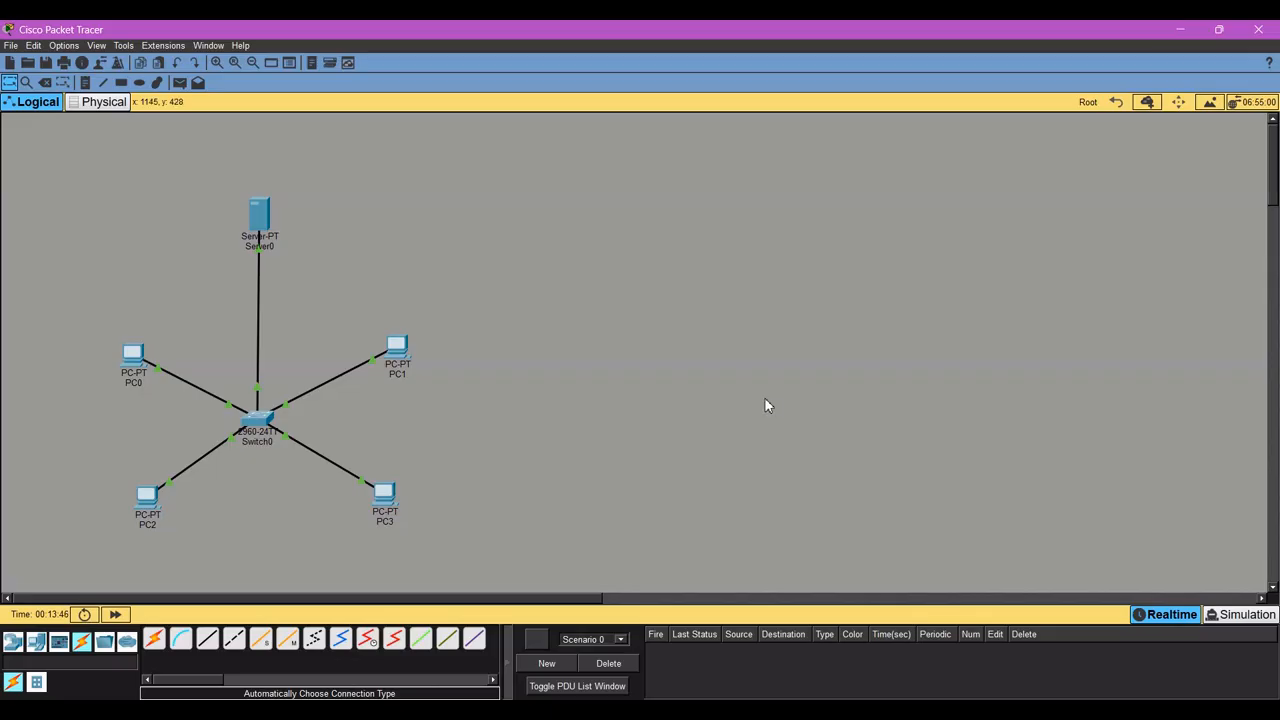
click(260, 222)
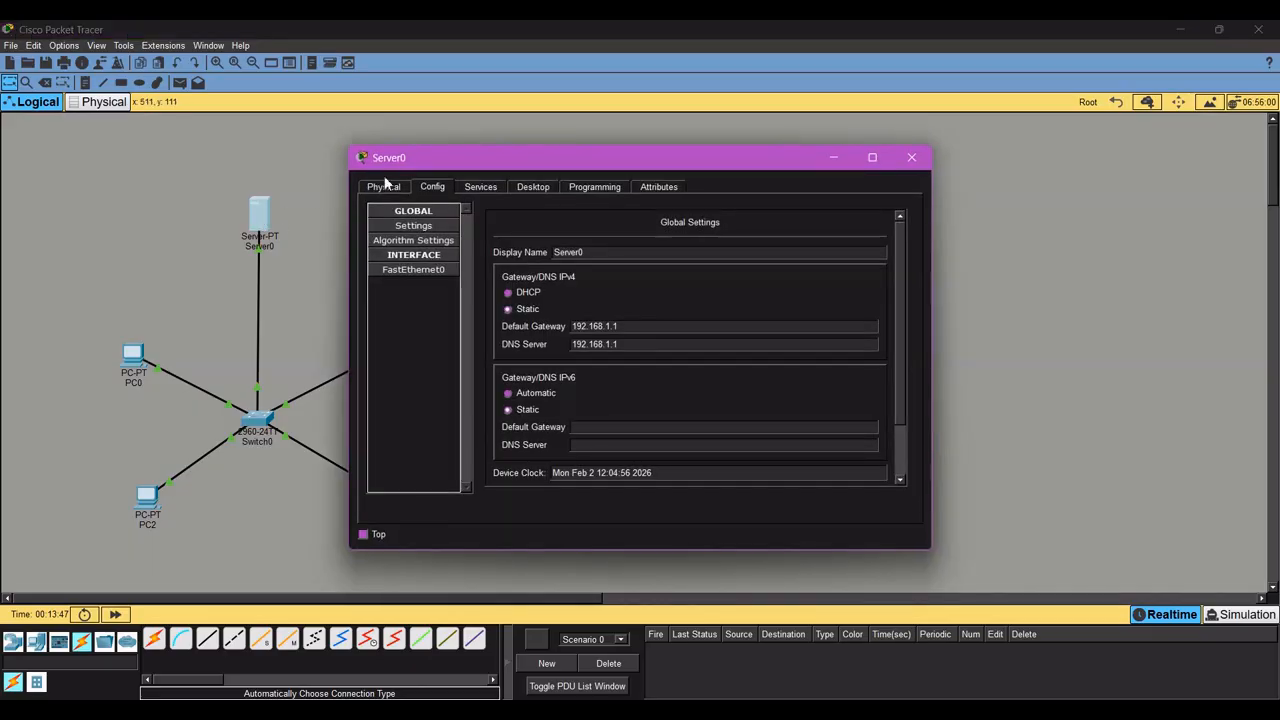
drag(461, 157, 648, 165)
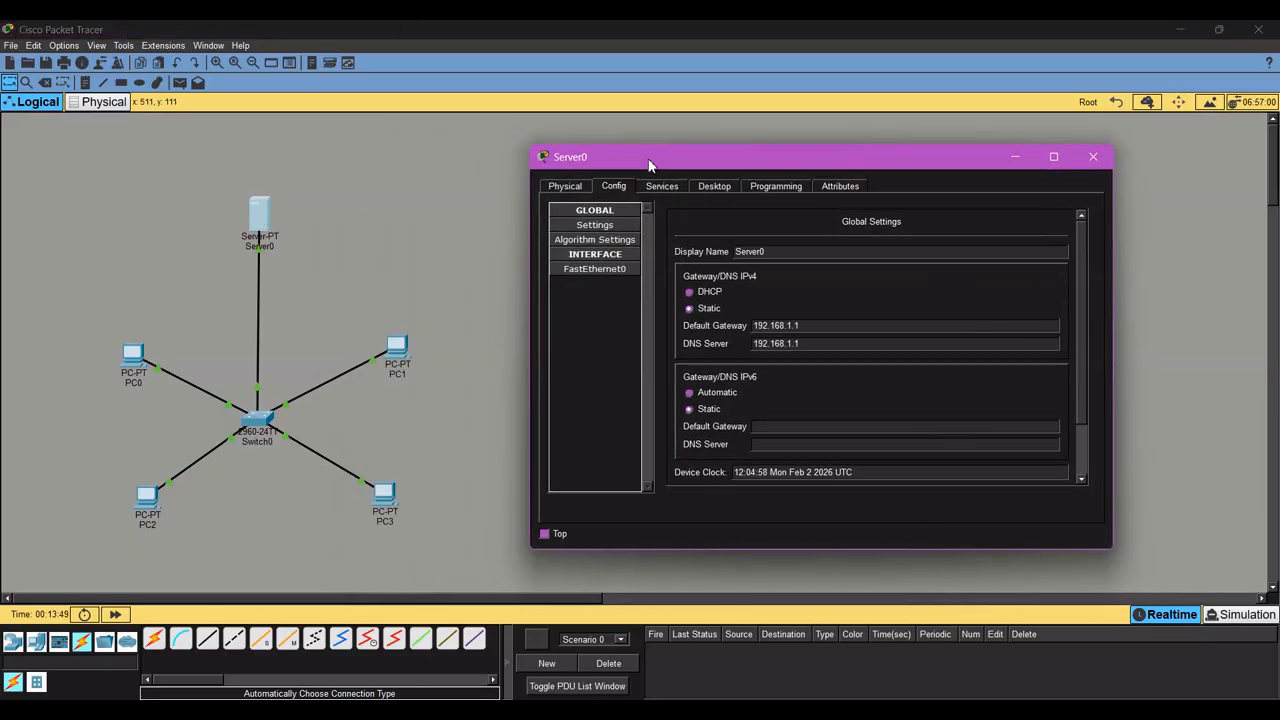
click(672, 186)
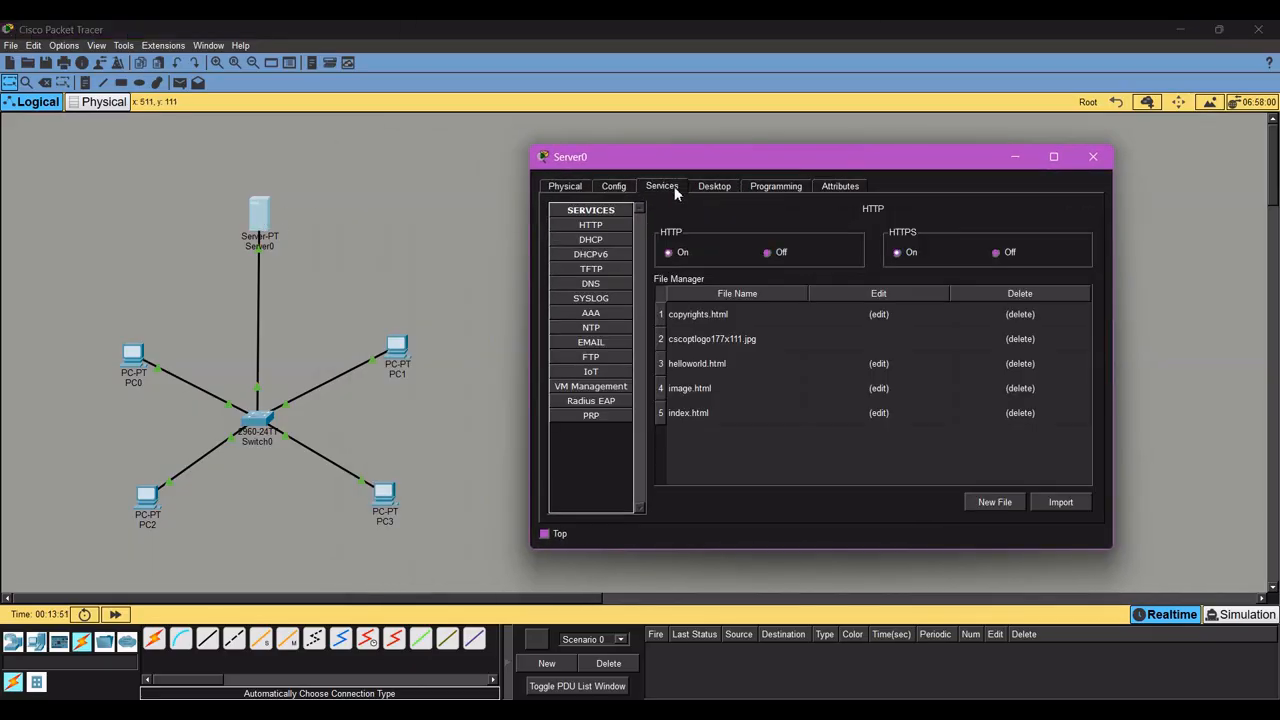
click(612, 240)
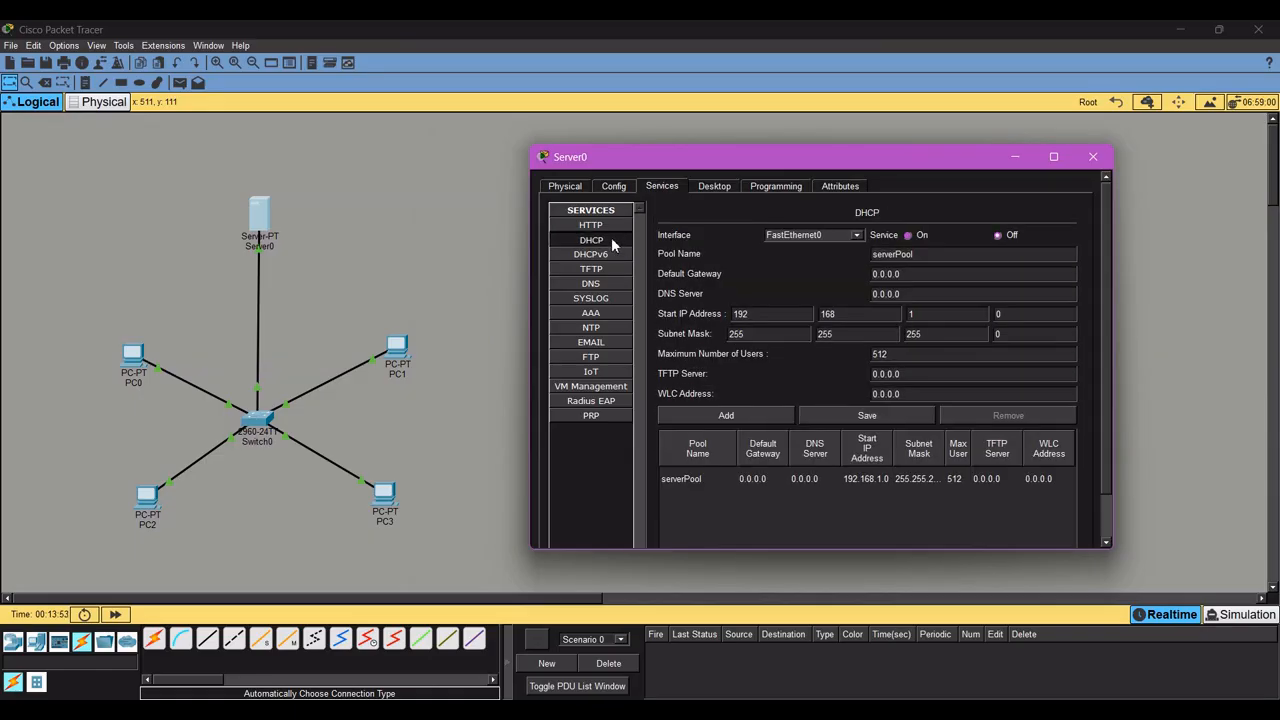
triple_click(907, 275)
text(192.168.1.1)
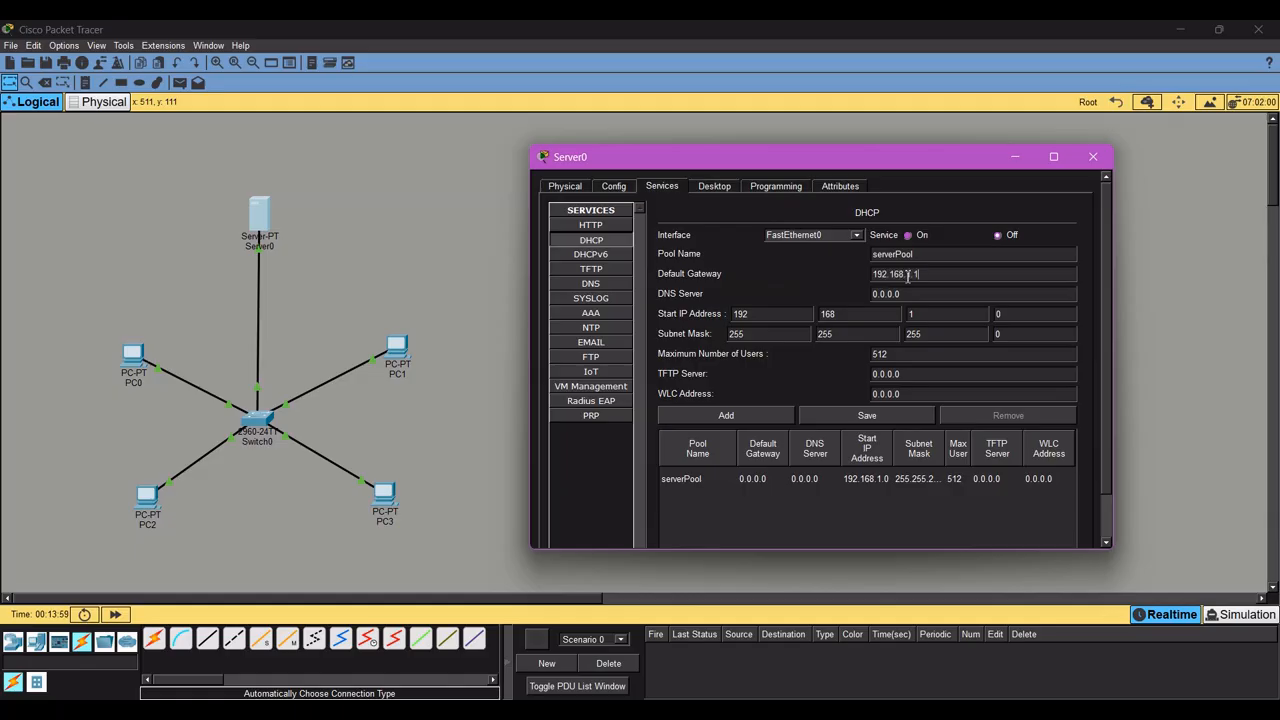
click(910, 293)
triple_click(910, 293)
text(192.168.1.1)
Set the DHCP pool's start IP address to 192.168.1.51, save serverPool, and turn on the DHCP service
double_click(1019, 313)
text(50)
key(BackSpace)
text(1)
click(842, 416)
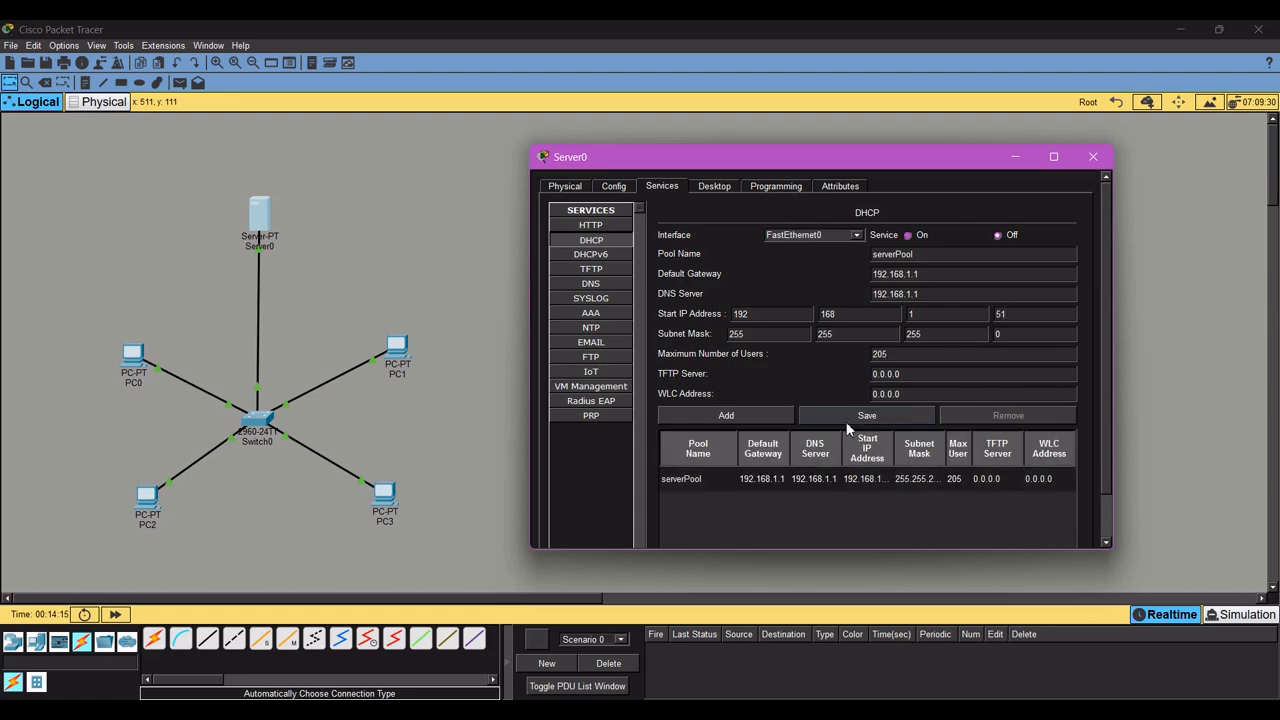
click(908, 235)
Add a DNS A record on Server0 mapping networks.com to 12.9.23.65
click(595, 283)
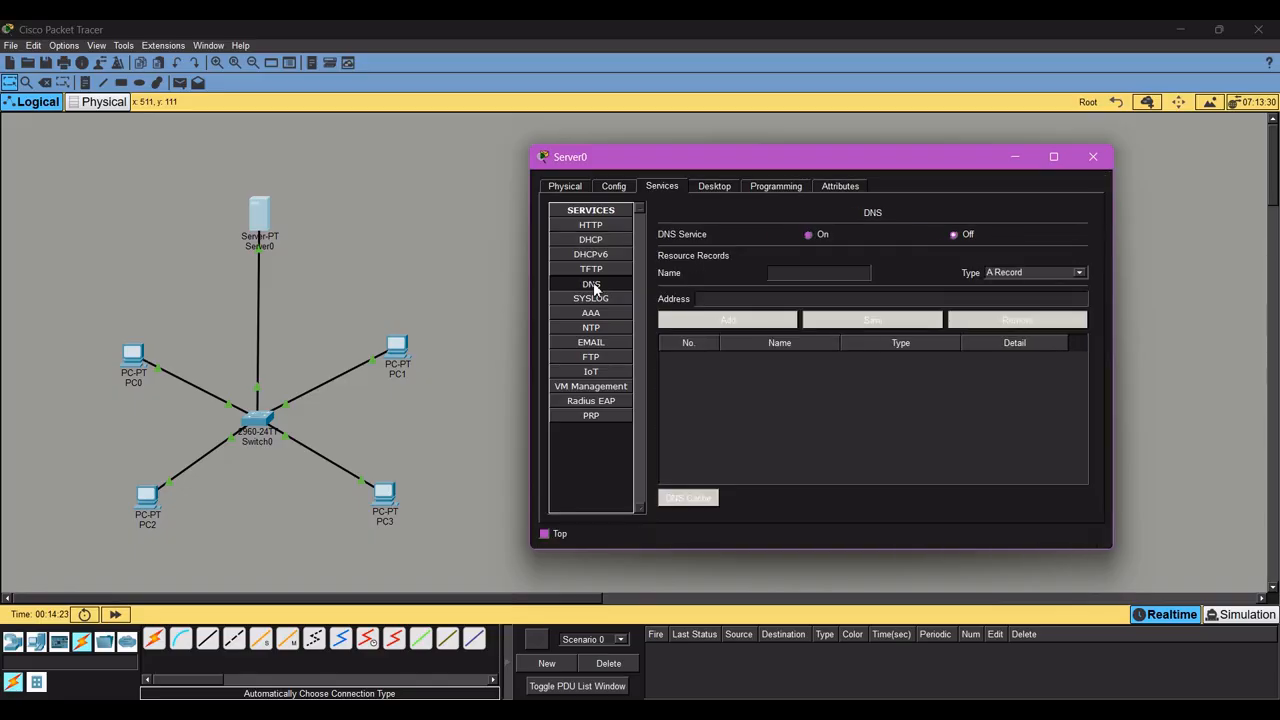
click(804, 270)
text(networks.com)
click(821, 298)
text(12.9.23.65)
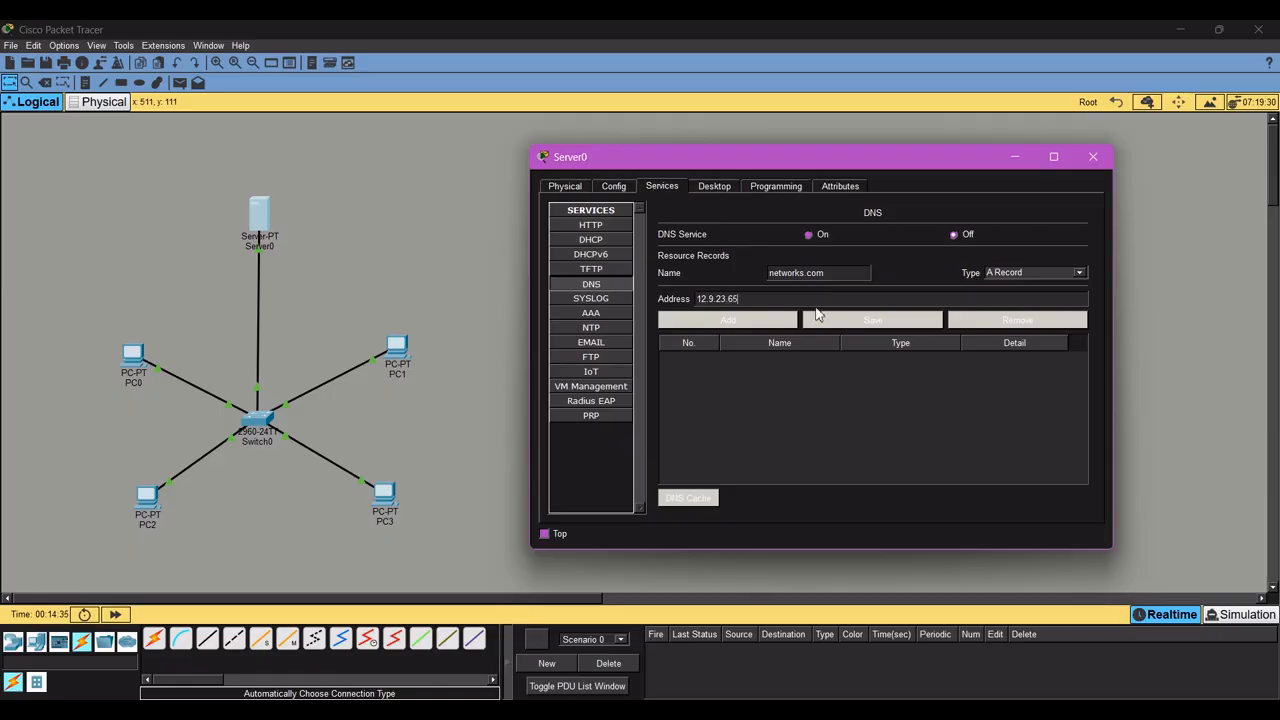
click(857, 325)
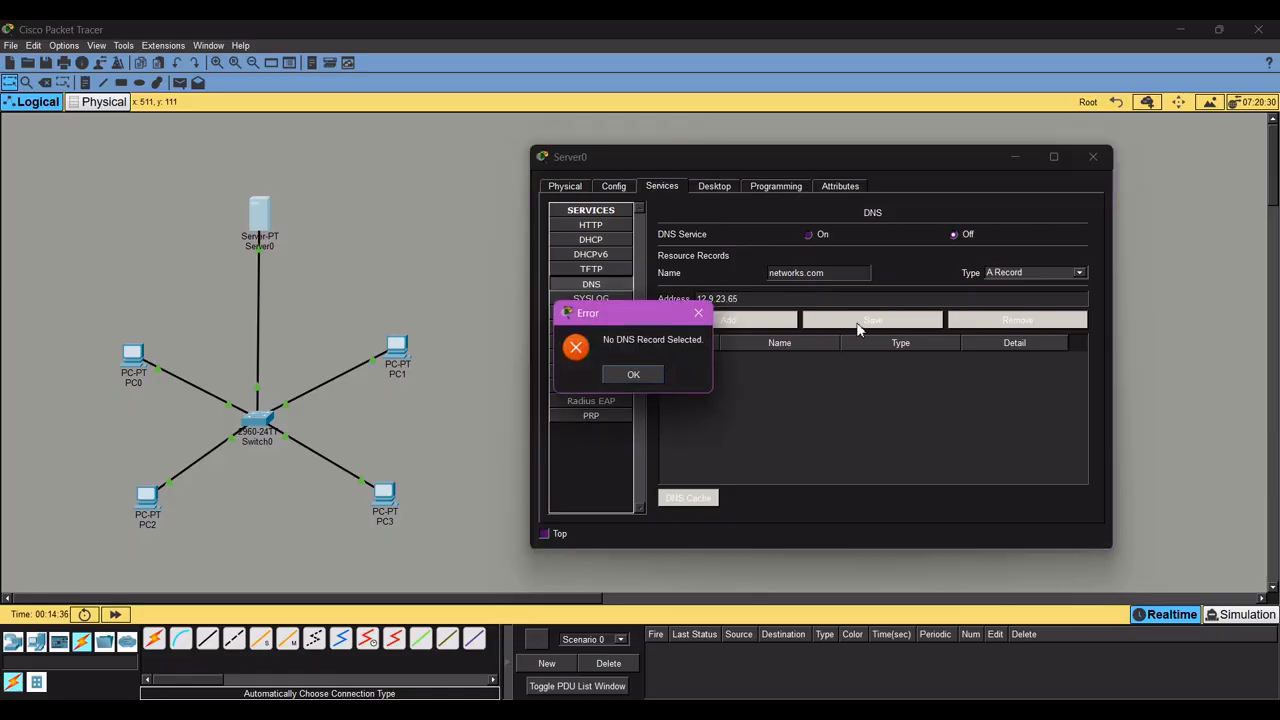
click(640, 374)
click(1015, 270)
click(1015, 288)
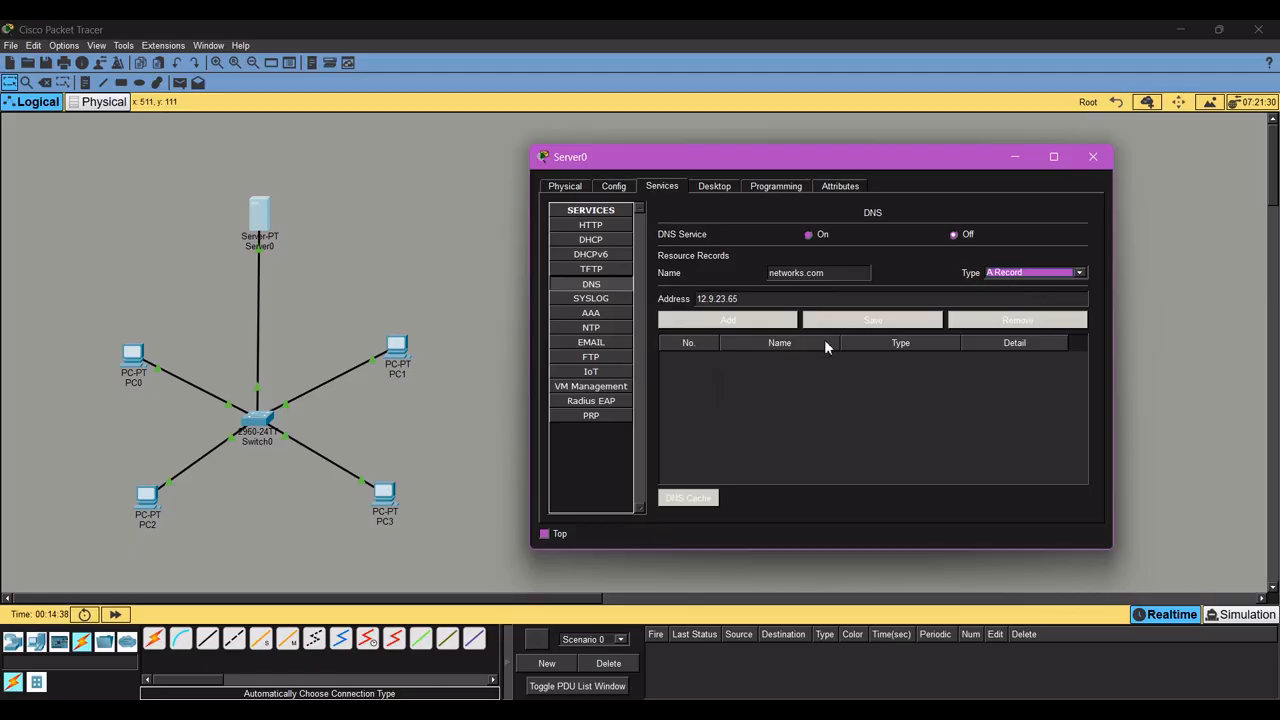
click(778, 324)
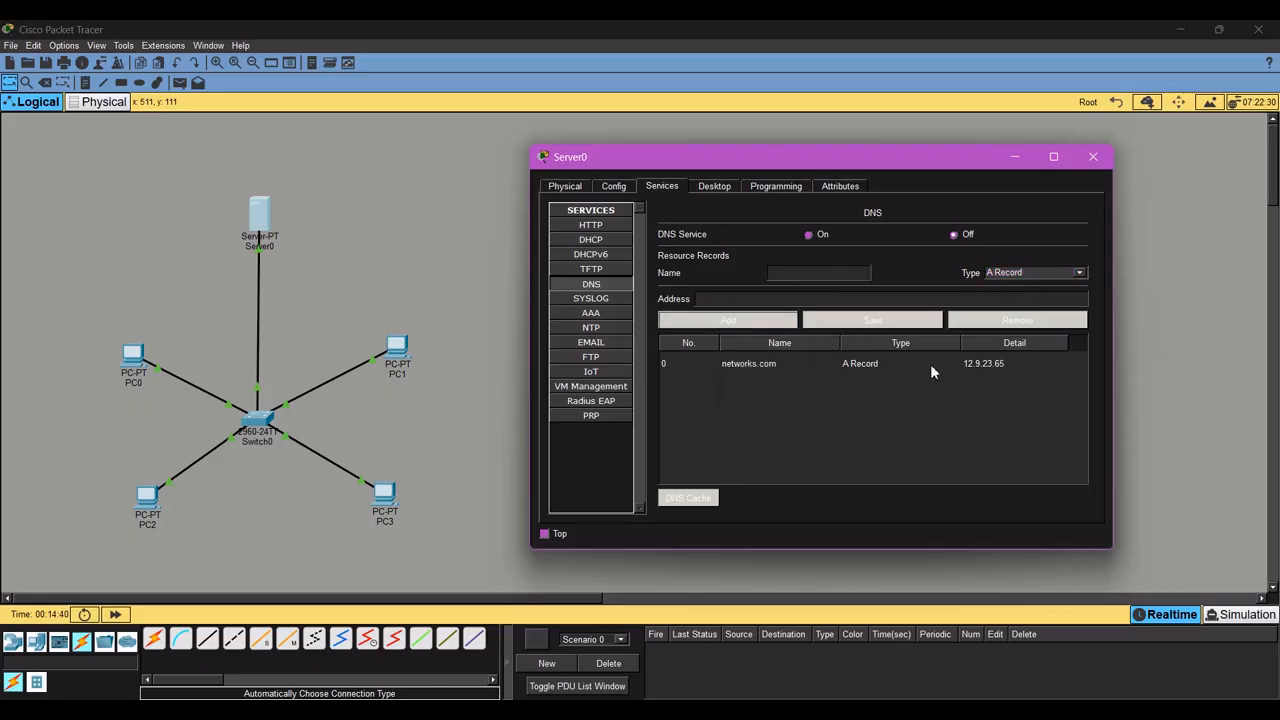
Try to add a DNS A record for knightsoul.learn with the address 892.12.365.1
click(822, 273)
text(knightsoul.learn)
click(853, 293)
text(892)
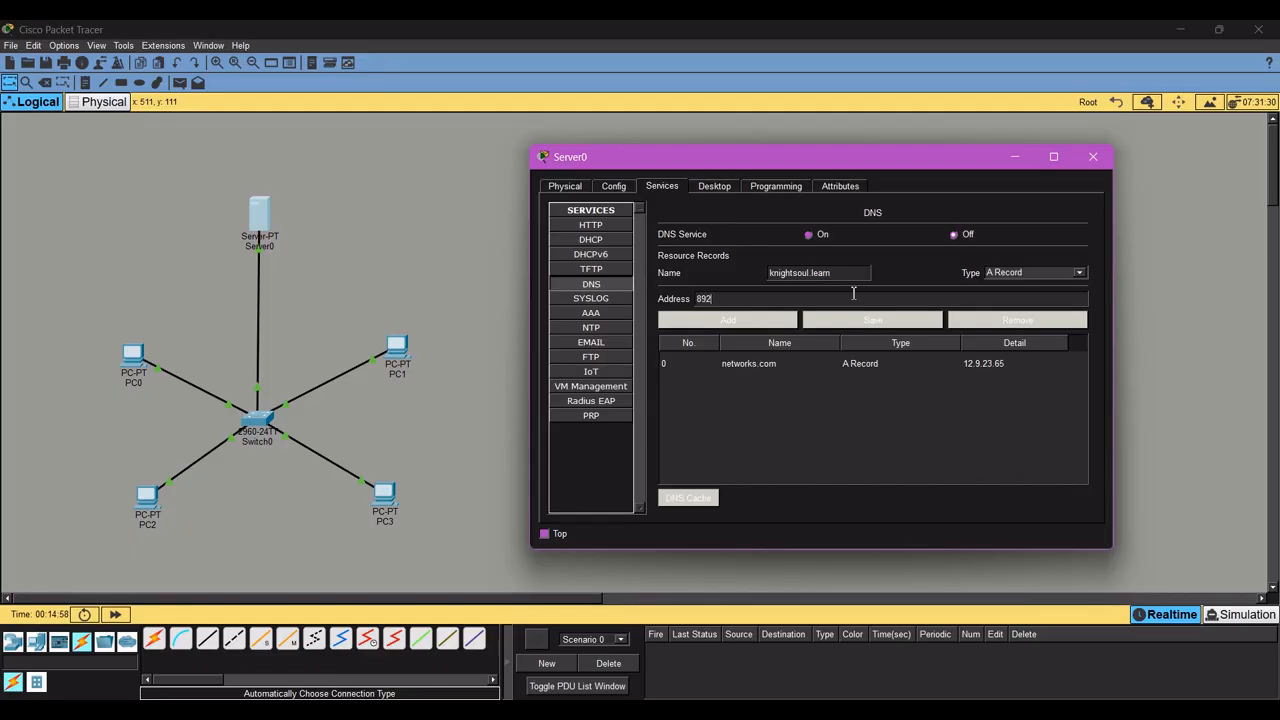
text(.12.365.1)
click(755, 320)
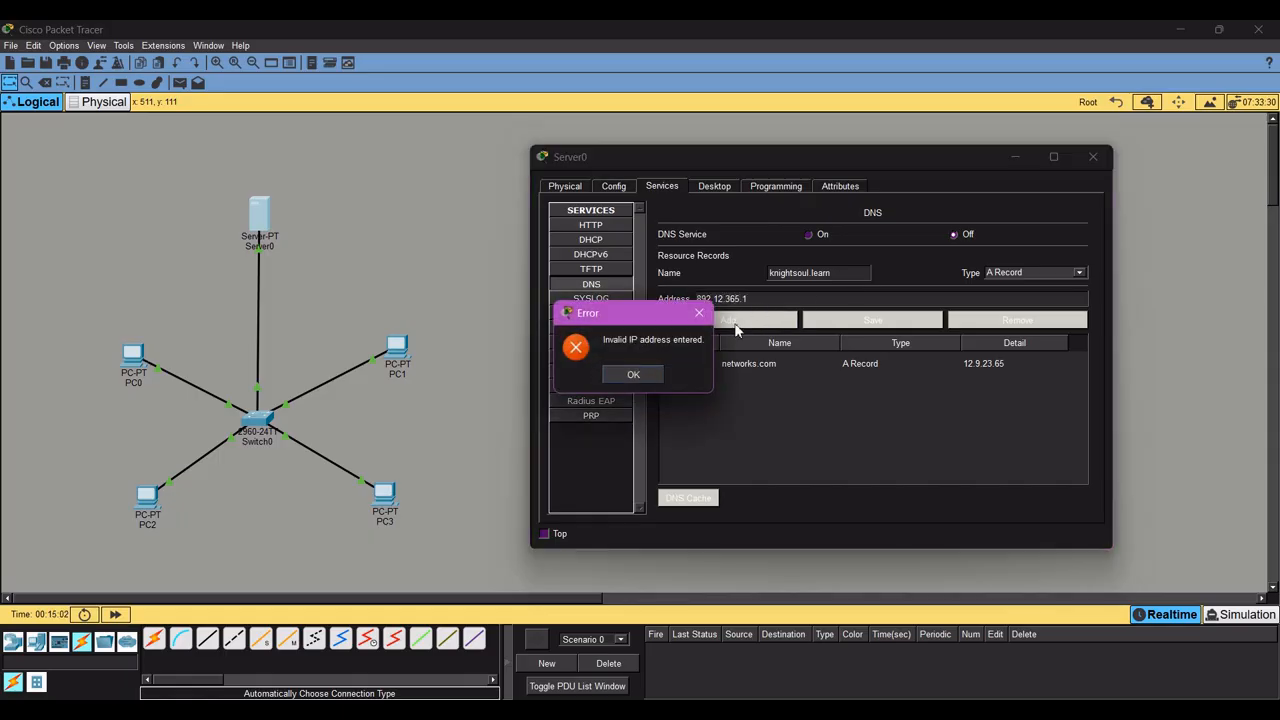
click(633, 375)
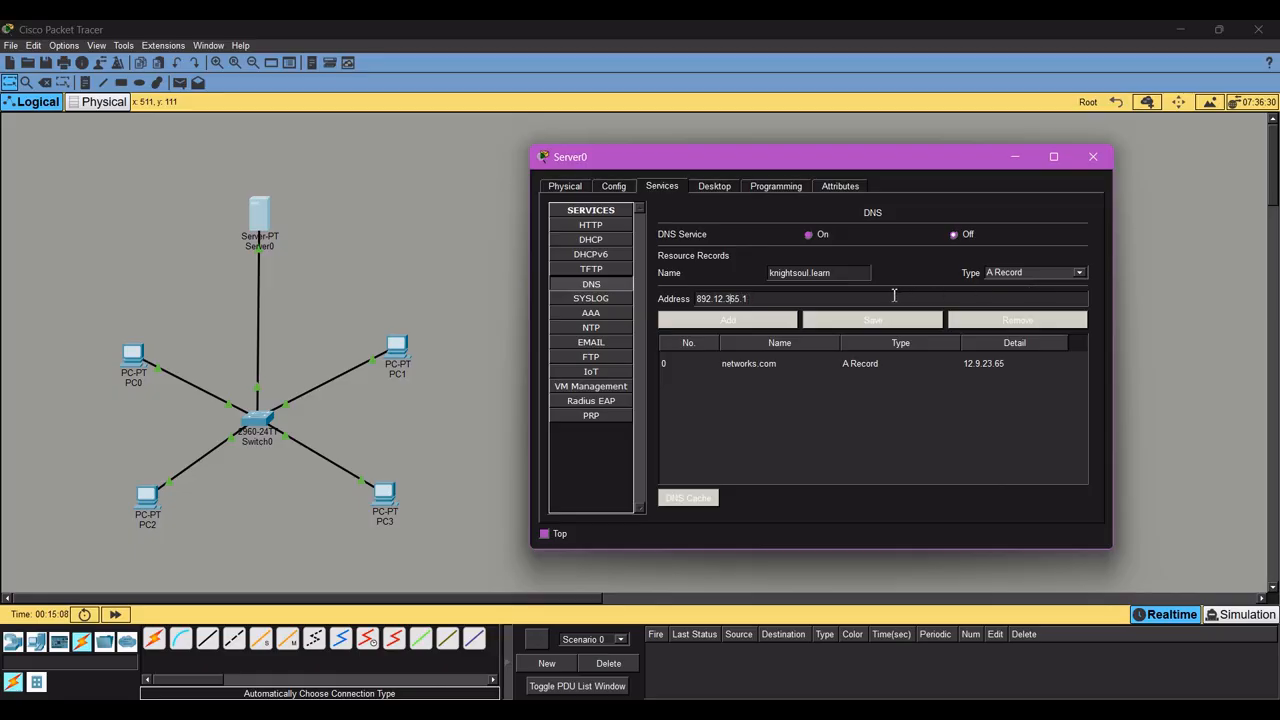
Change the knightsoul.learn address to 89.12.365.1 and try to add and save the record
key(BackSpace)
click(724, 320)
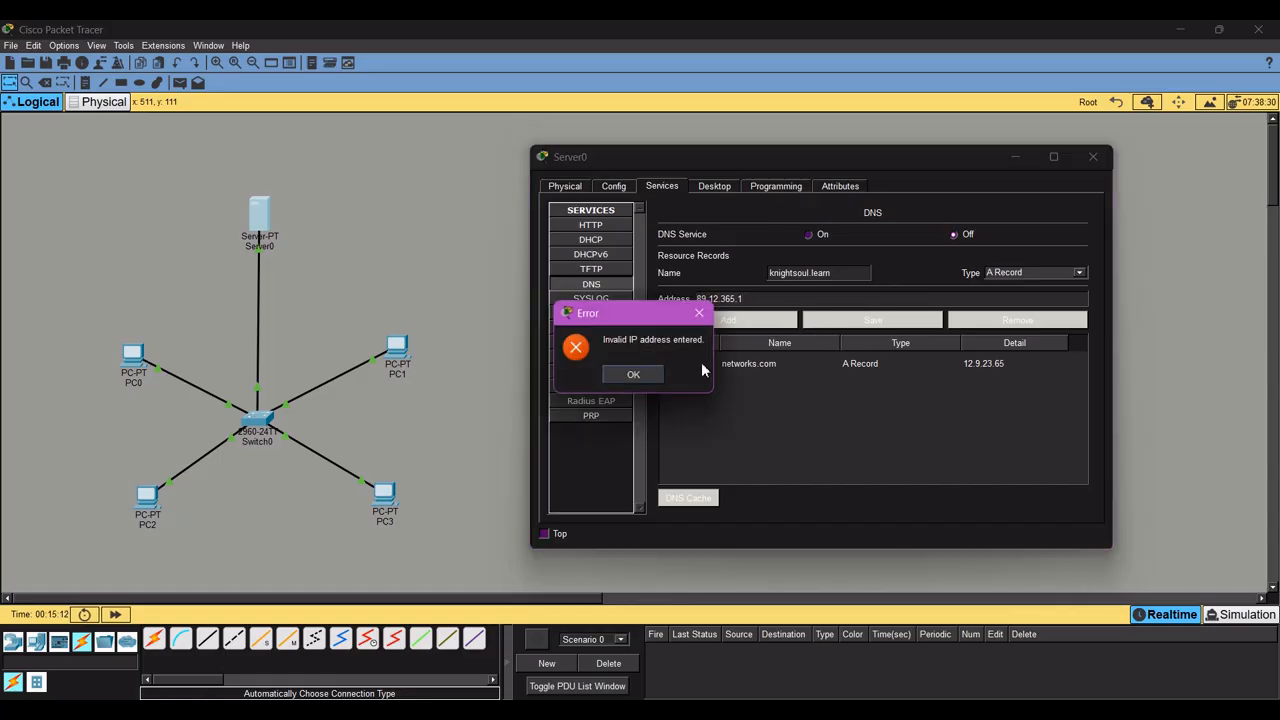
click(633, 374)
click(820, 322)
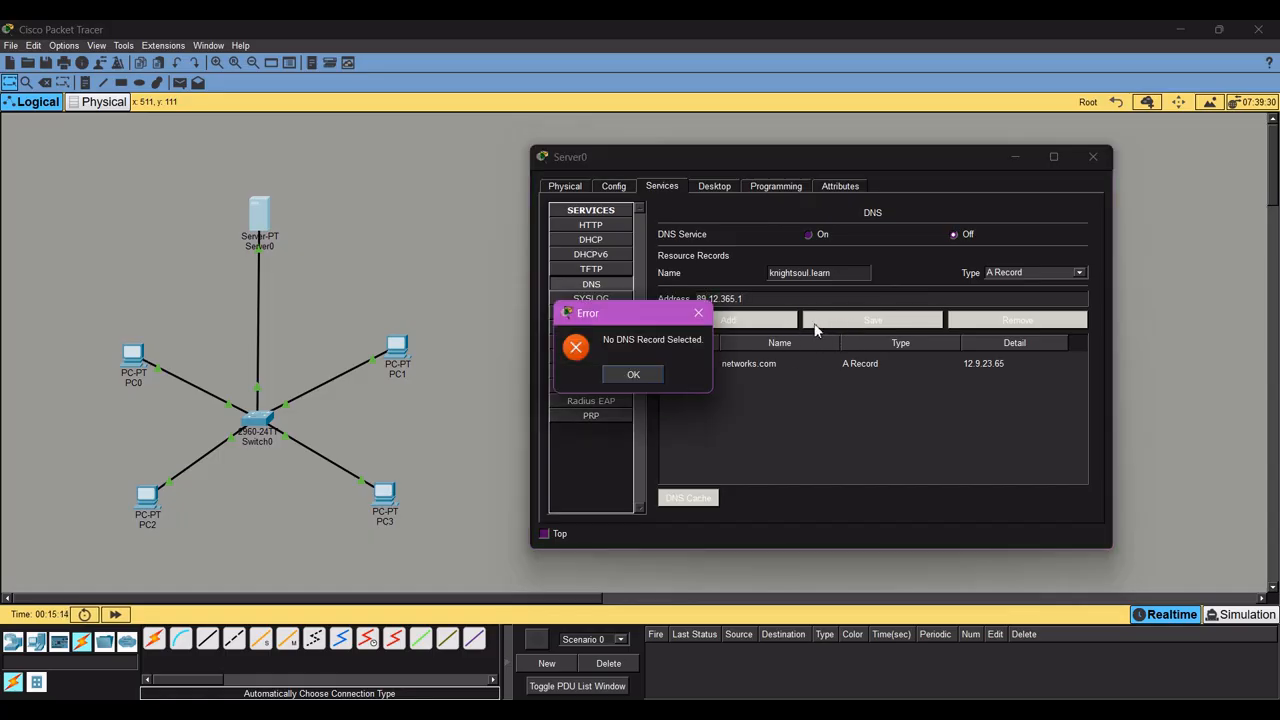
click(632, 373)
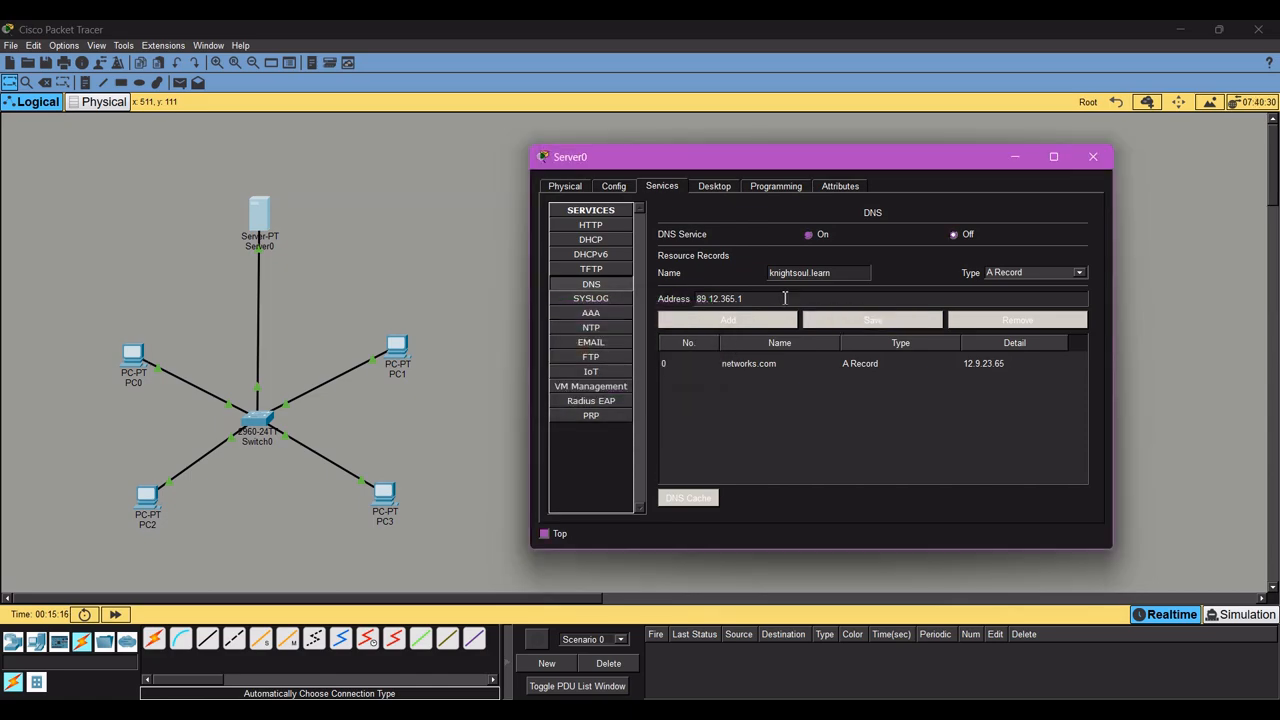
Set the knightsoul.learn address to 56.25.3.21 and add the A record
triple_click(773, 300)
key(BackSpace)
text(56.25.3.21)
click(760, 320)
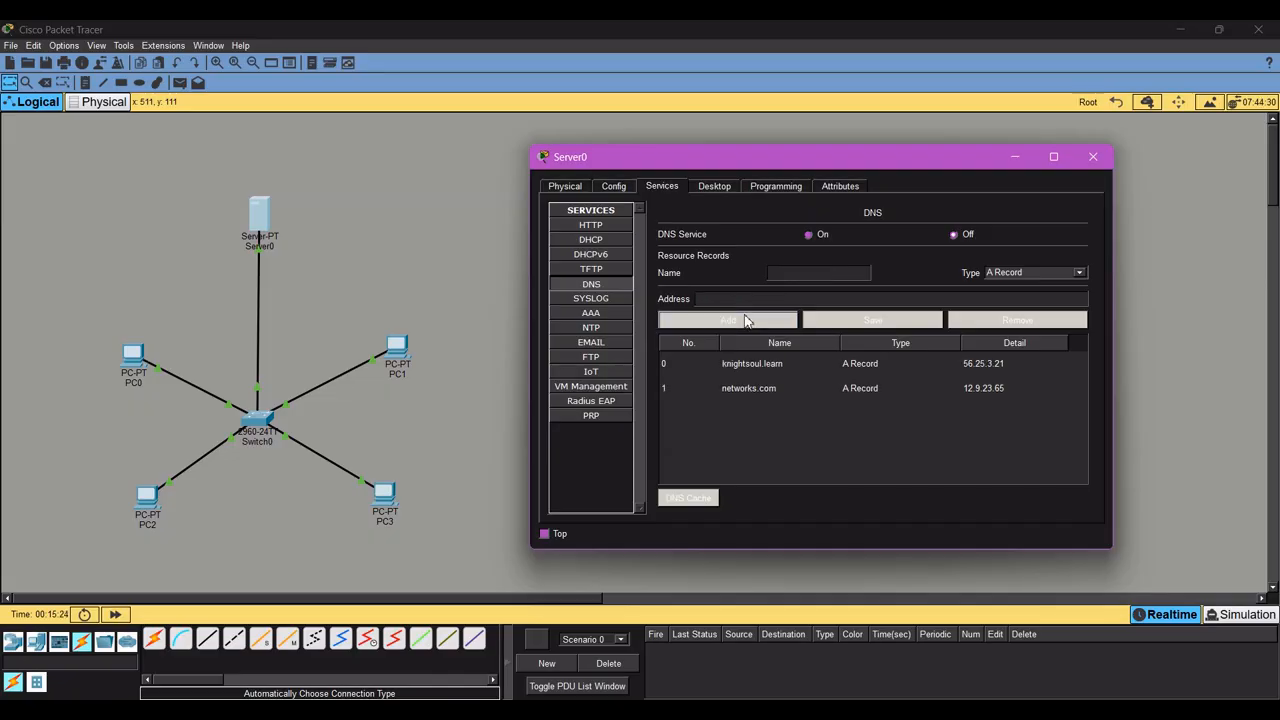
Review the networks.com and knightsoul.learn DNS records, and close the Server0 window
click(808, 390)
click(793, 368)
click(798, 392)
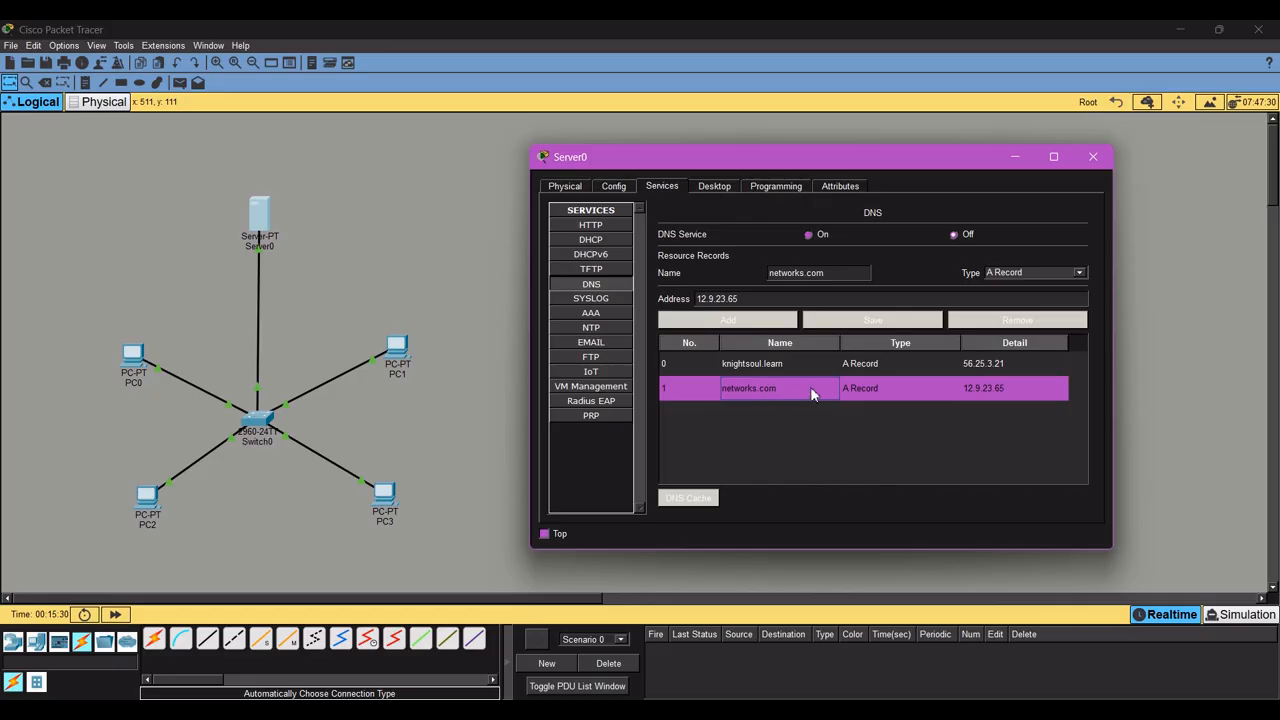
click(1082, 158)
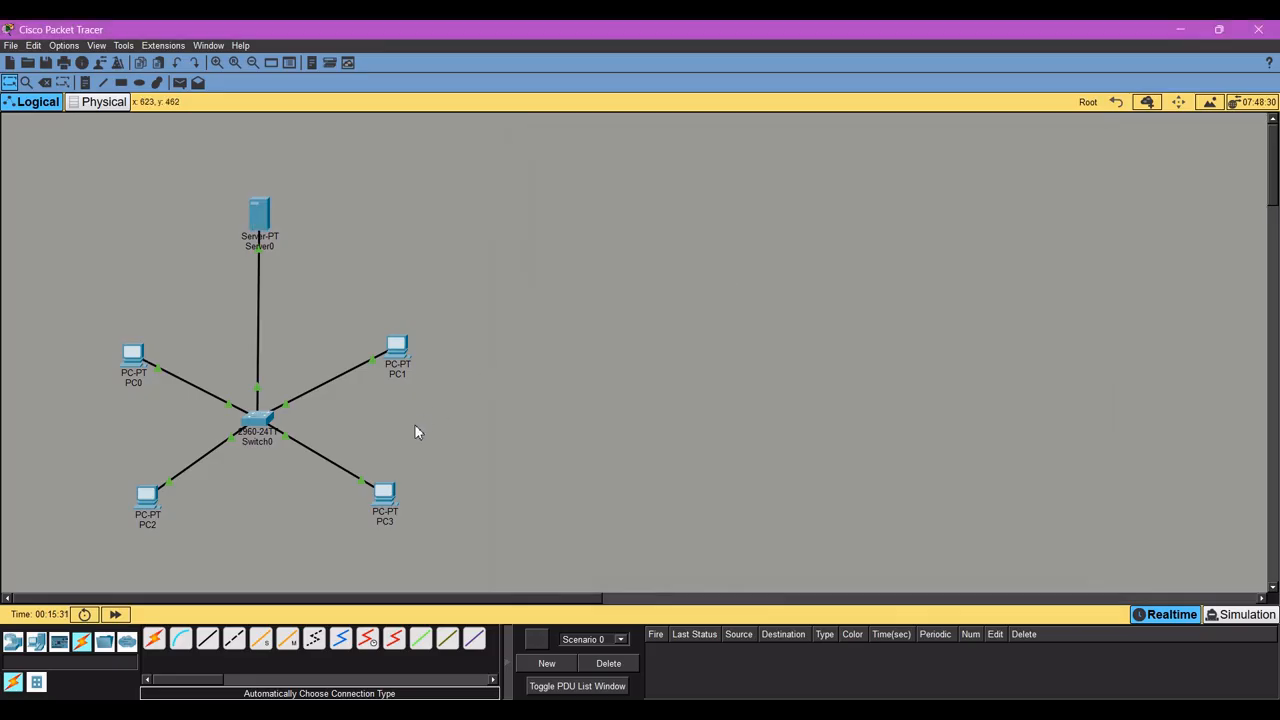
Switch PC3's IP configuration to DHCP and close its window
click(397, 500)
drag(583, 146, 726, 169)
click(604, 199)
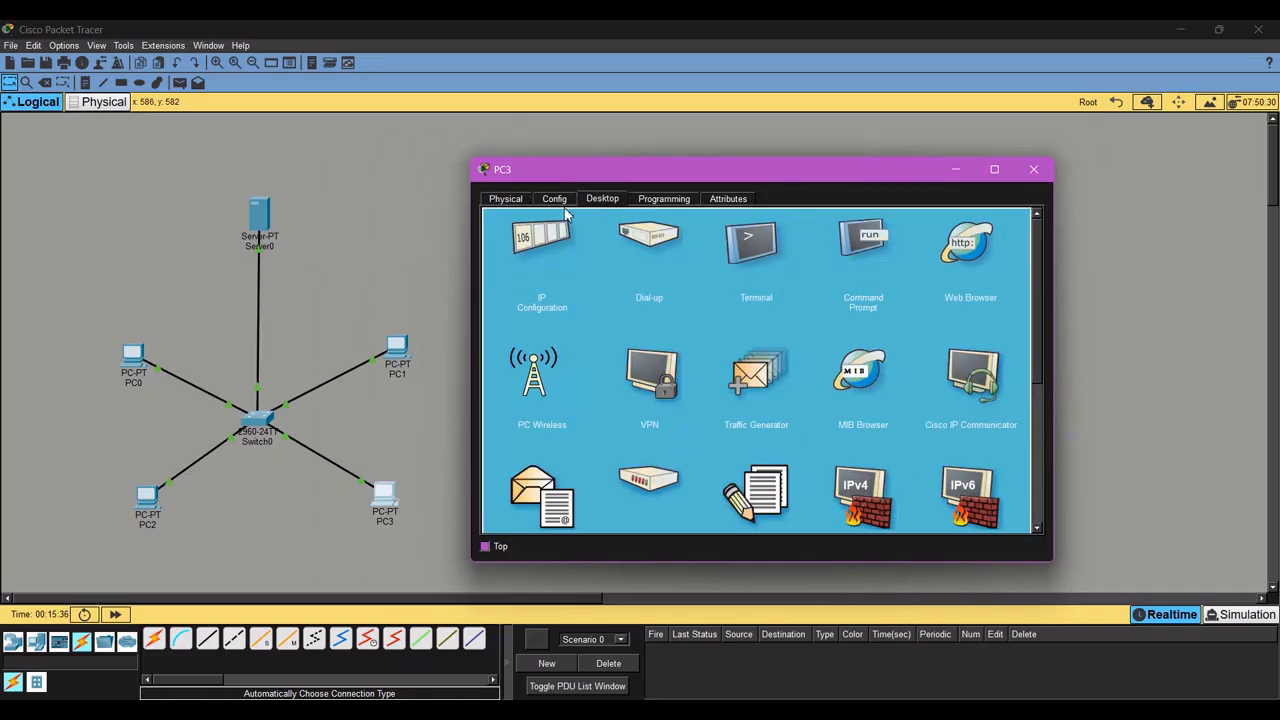
click(524, 204)
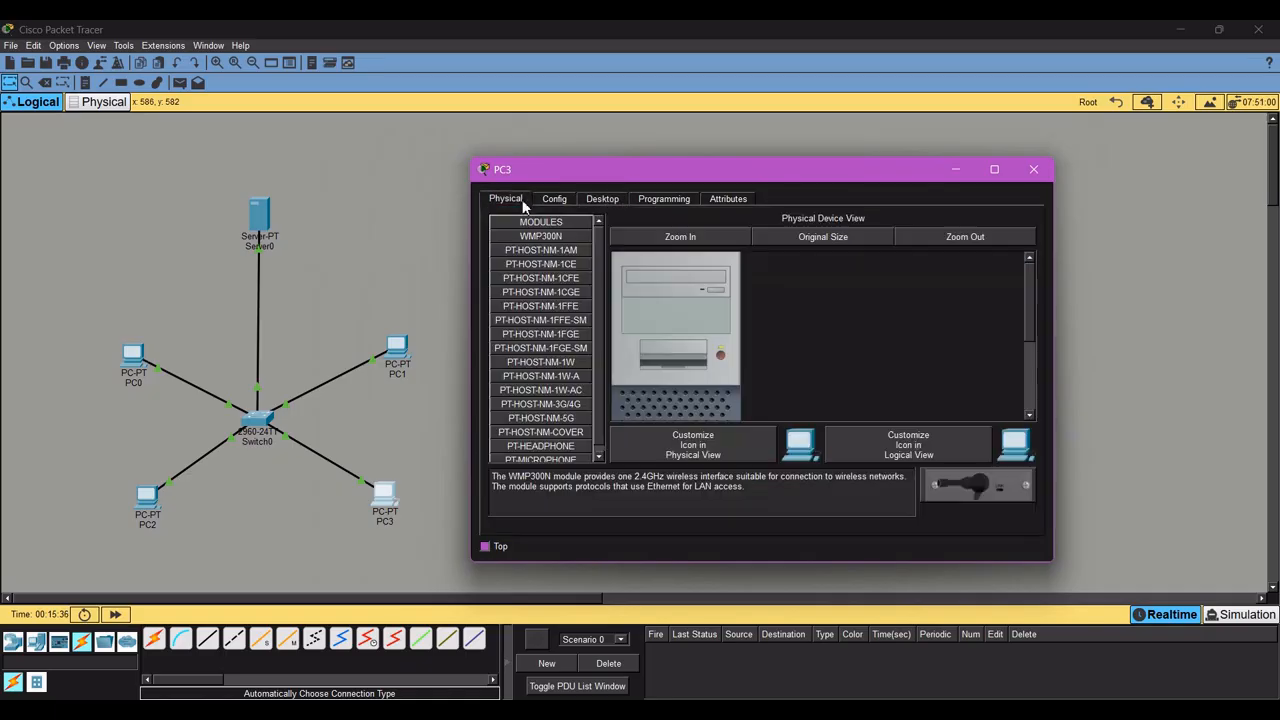
click(596, 201)
click(516, 276)
click(504, 278)
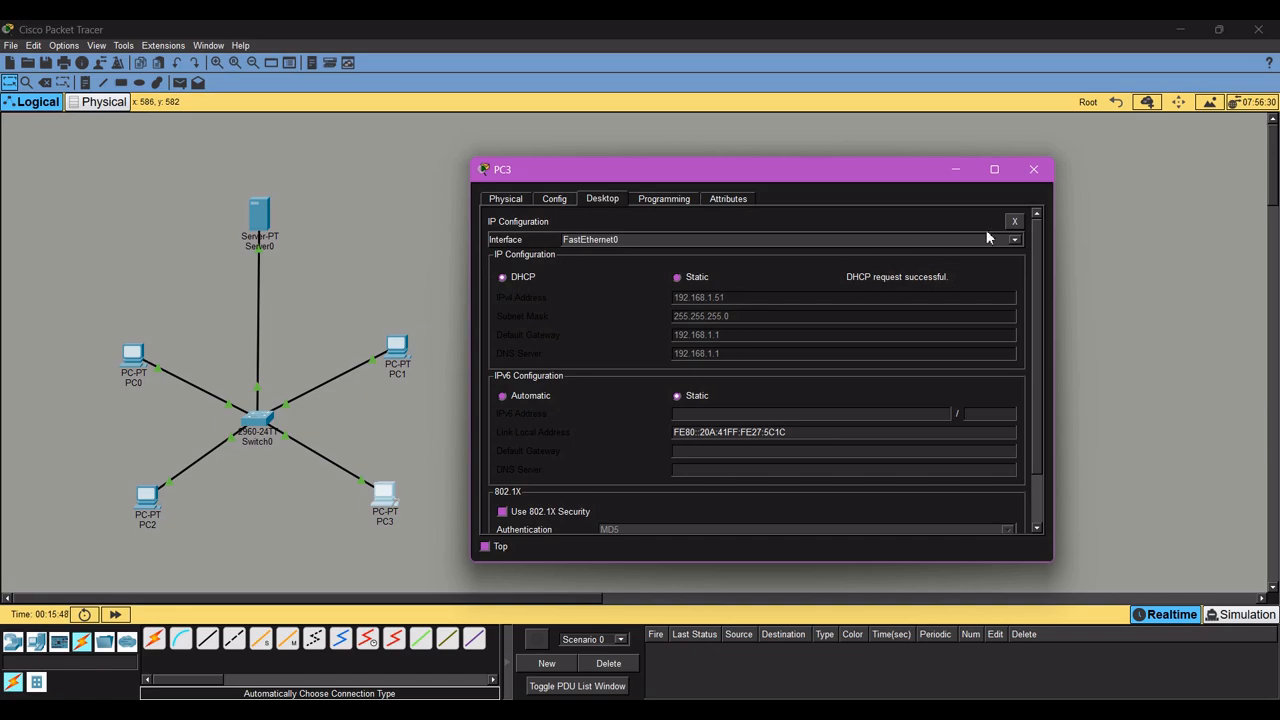
click(1034, 169)
Switch PC1's IP configuration to DHCP
click(397, 346)
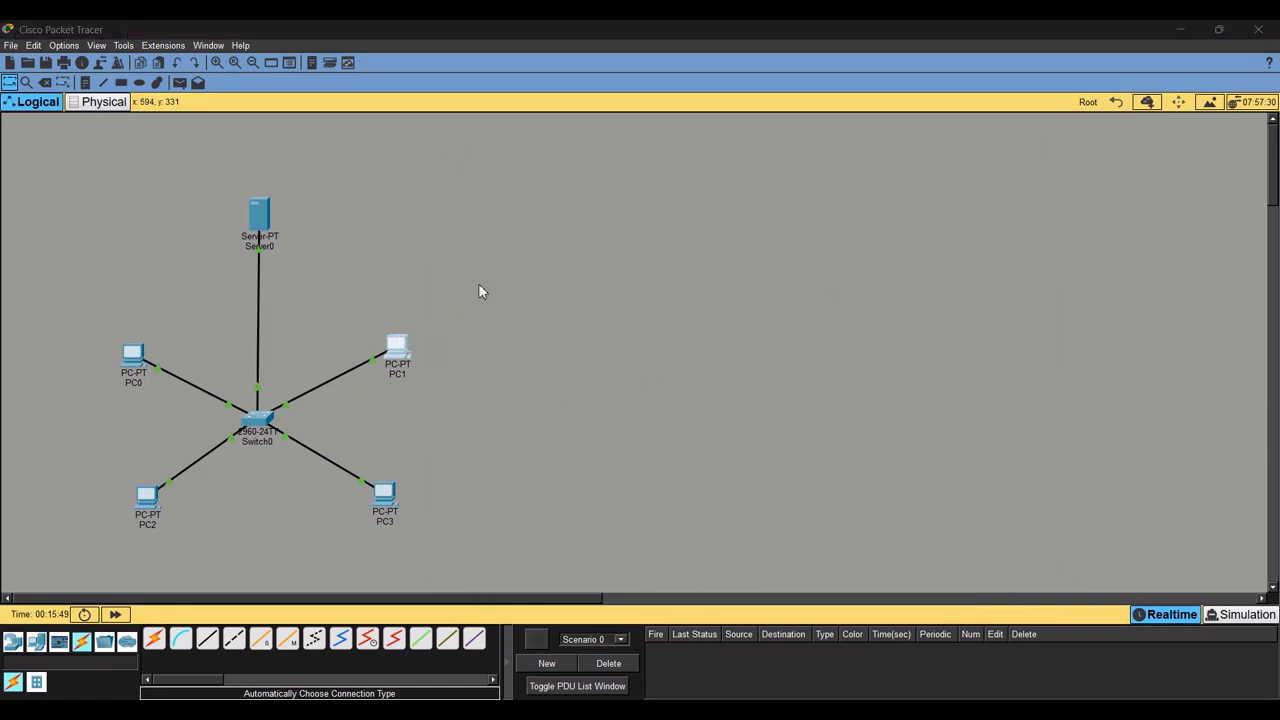
click(424, 238)
click(381, 264)
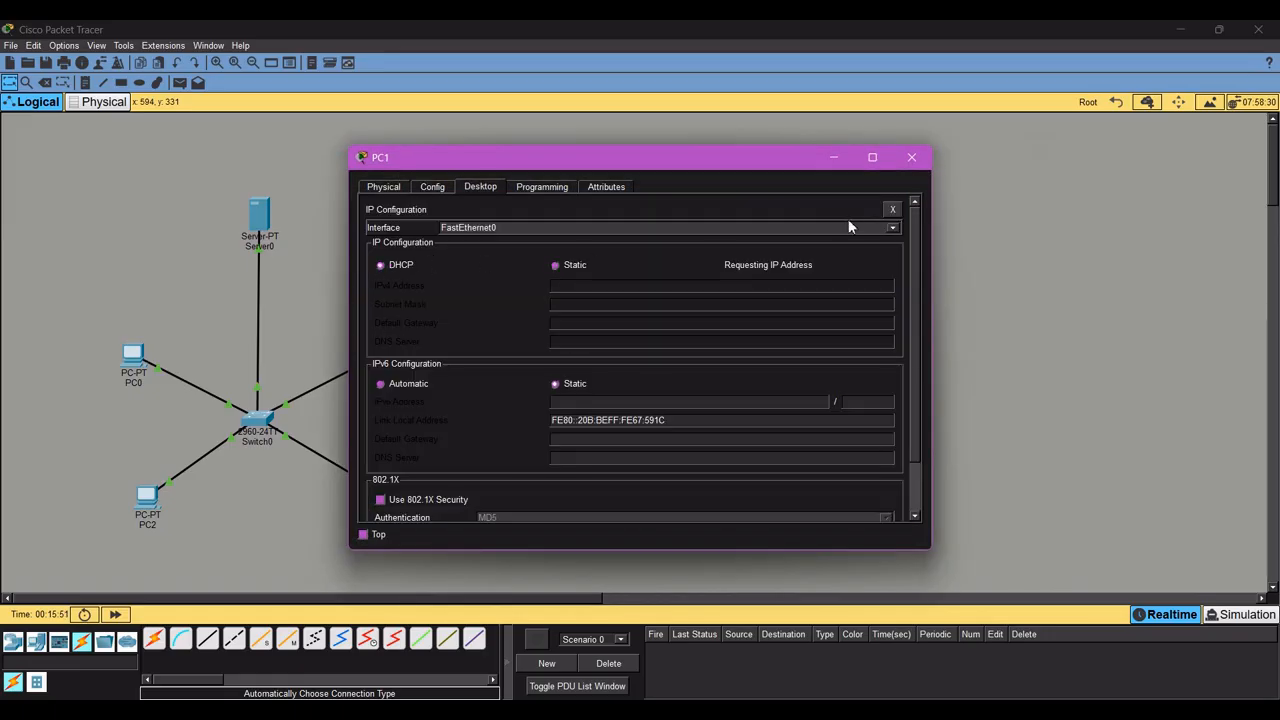
drag(800, 166, 880, 166)
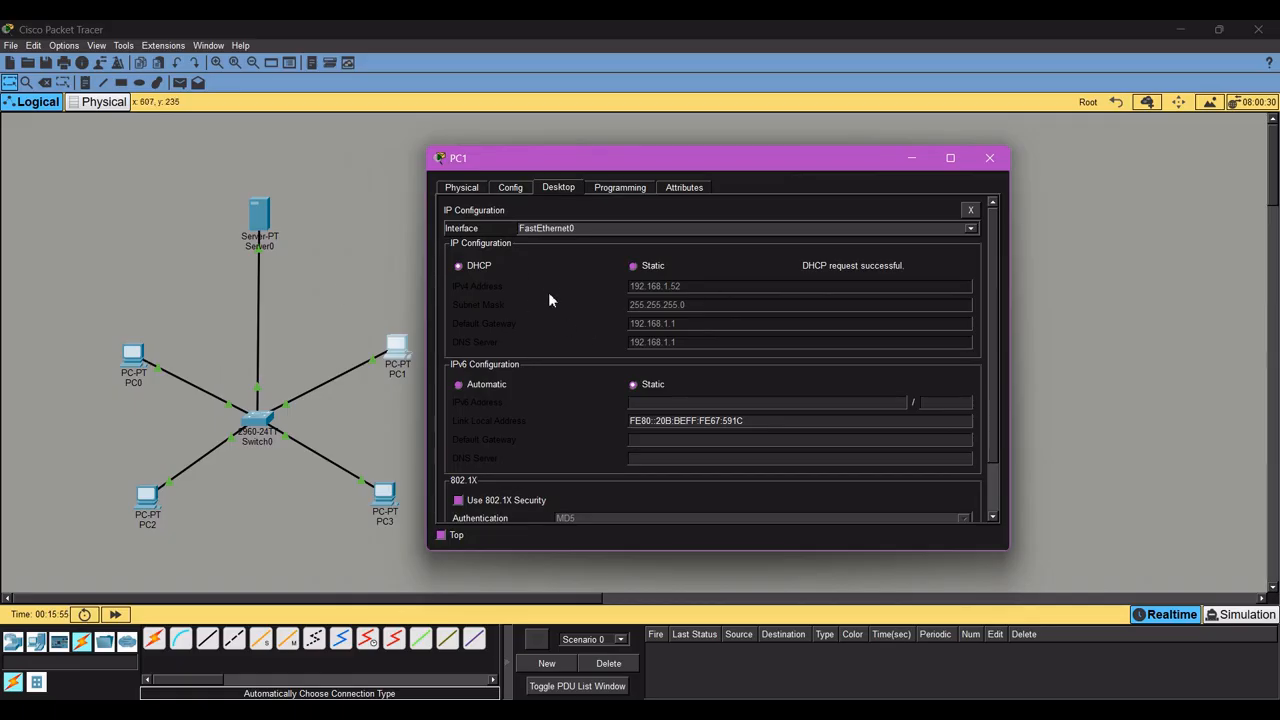
Ping 192.168.1.1 from PC1's Command Prompt
click(510, 187)
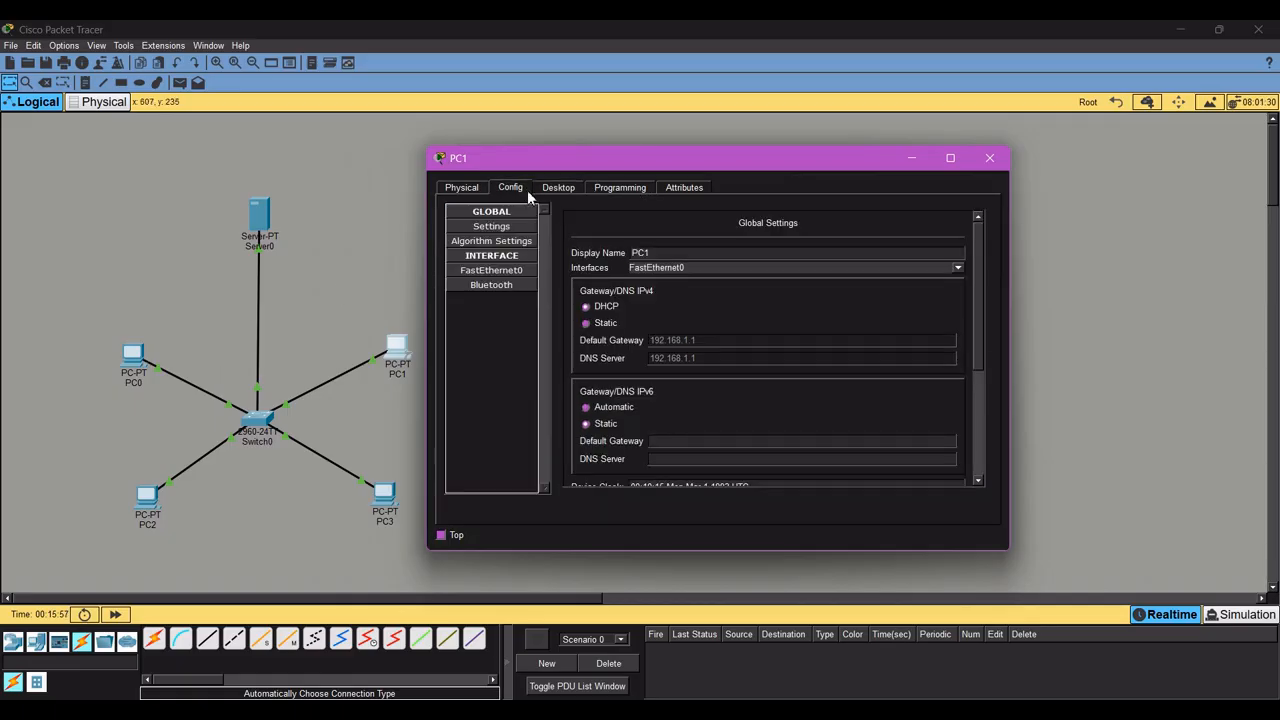
click(575, 192)
click(831, 226)
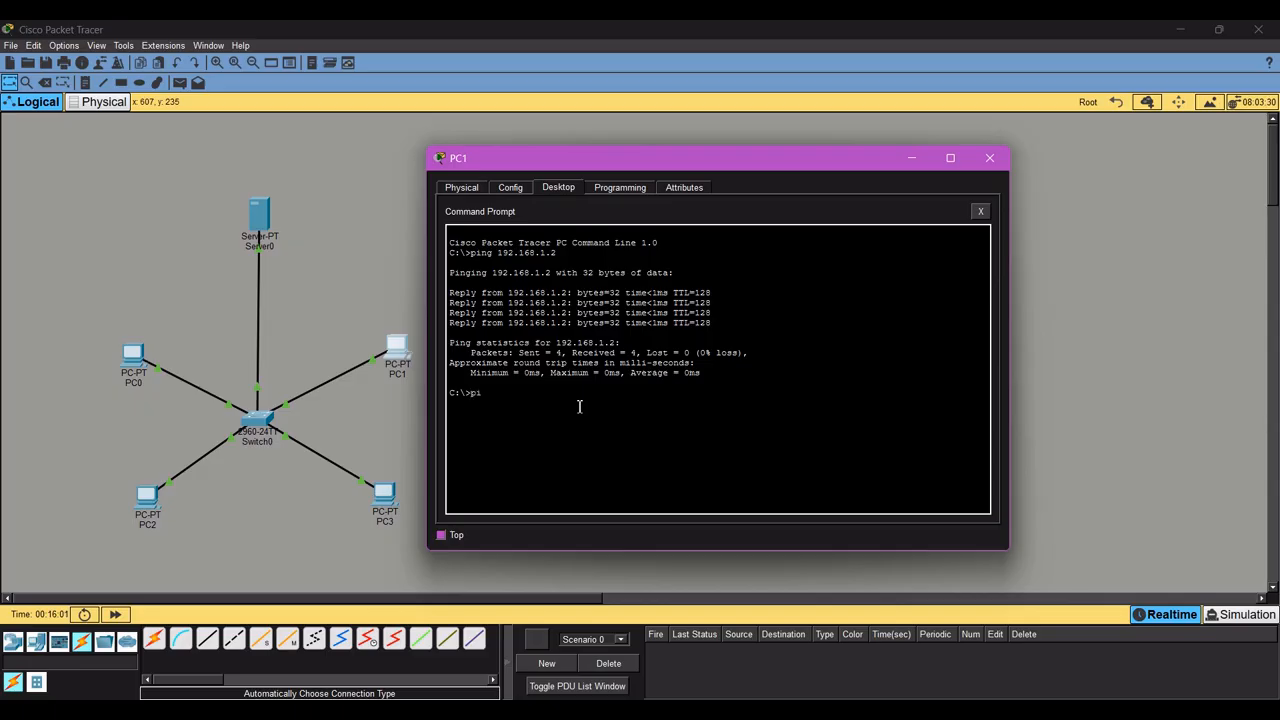
text(92.168.1.1)
key(Return)
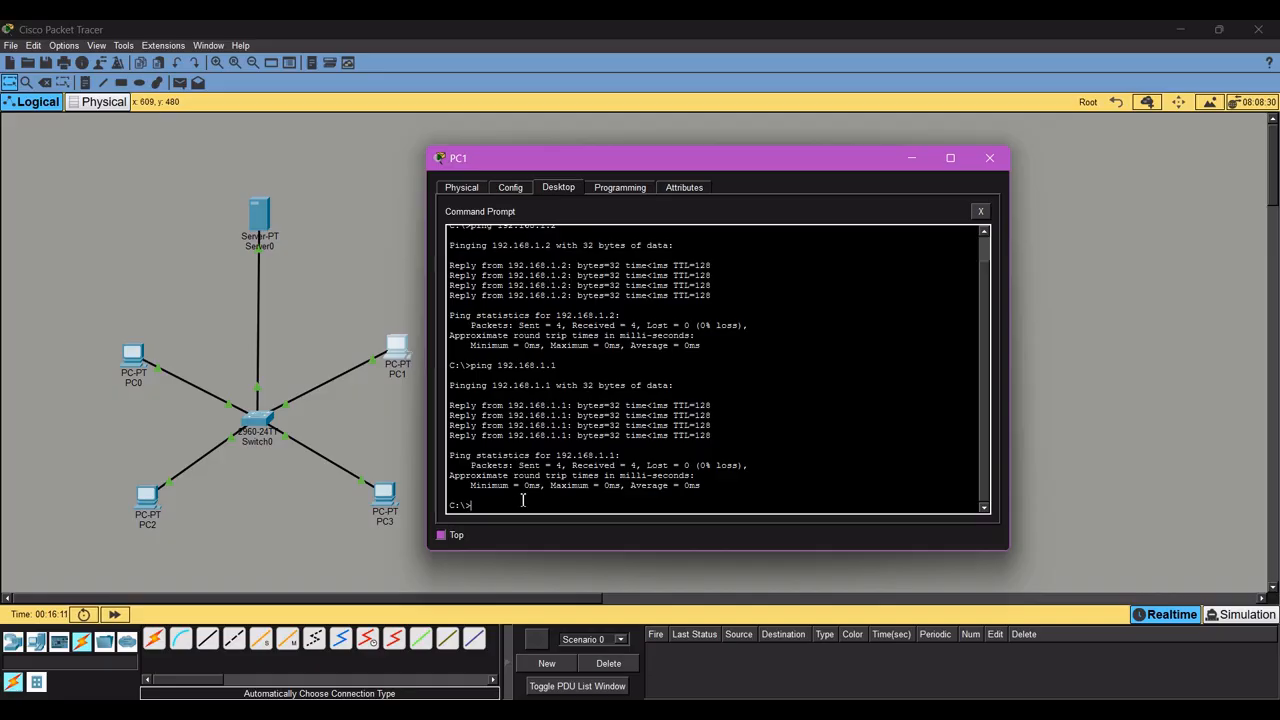
Run an nslookup for knightsoul.learn from PC1's Command Prompt
text(nslookup knightsoul.lear)
key(BackSpace)
text(arn)
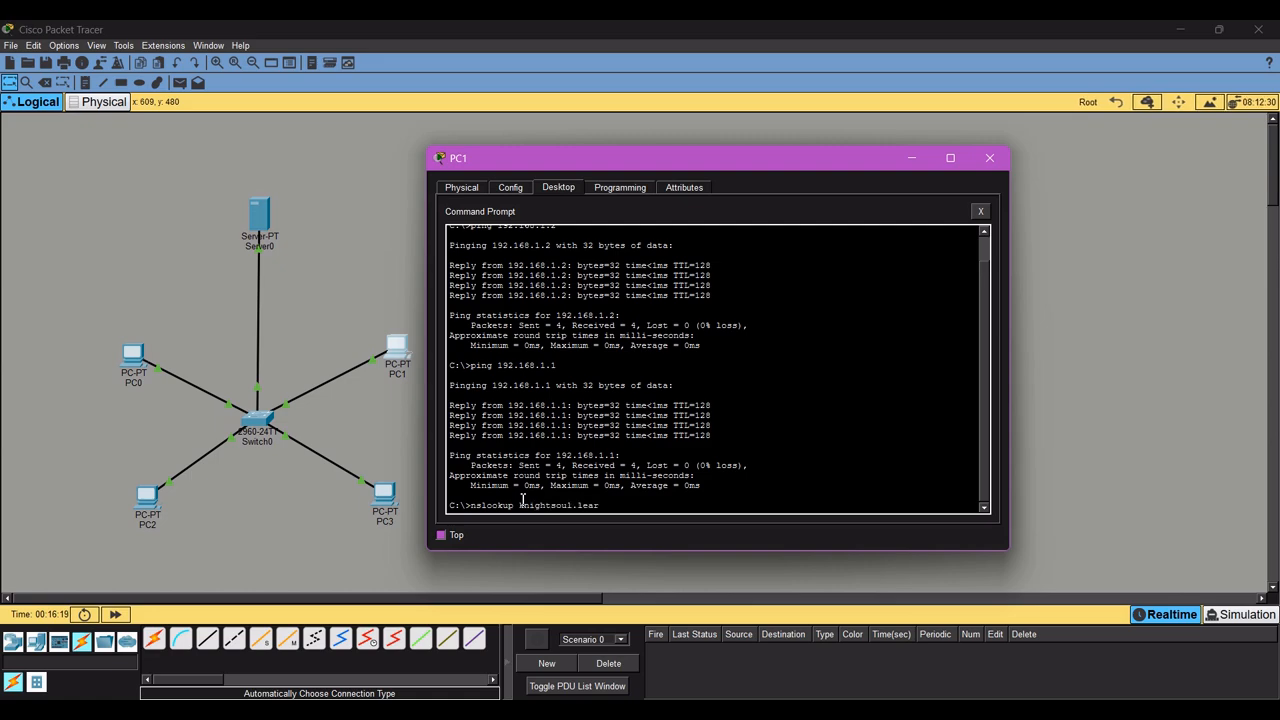
key(Return)
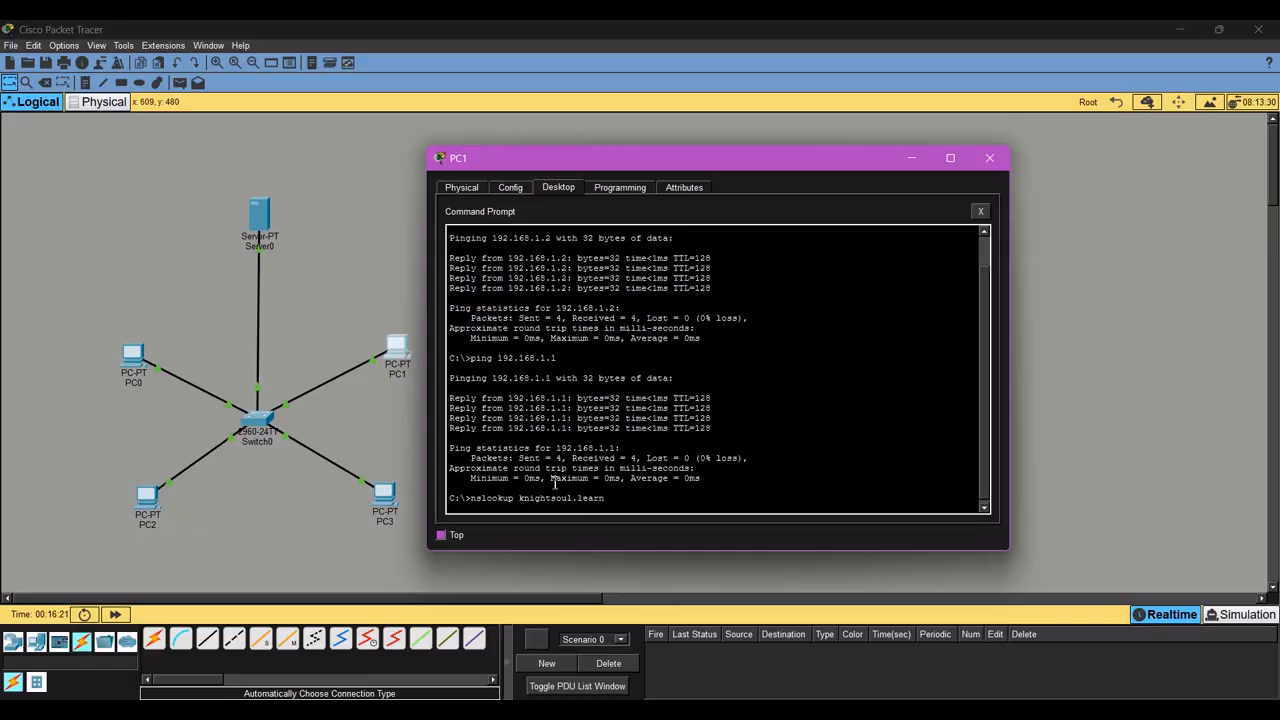
Turn on the DNS service on Server0 and close the server's window
click(256, 212)
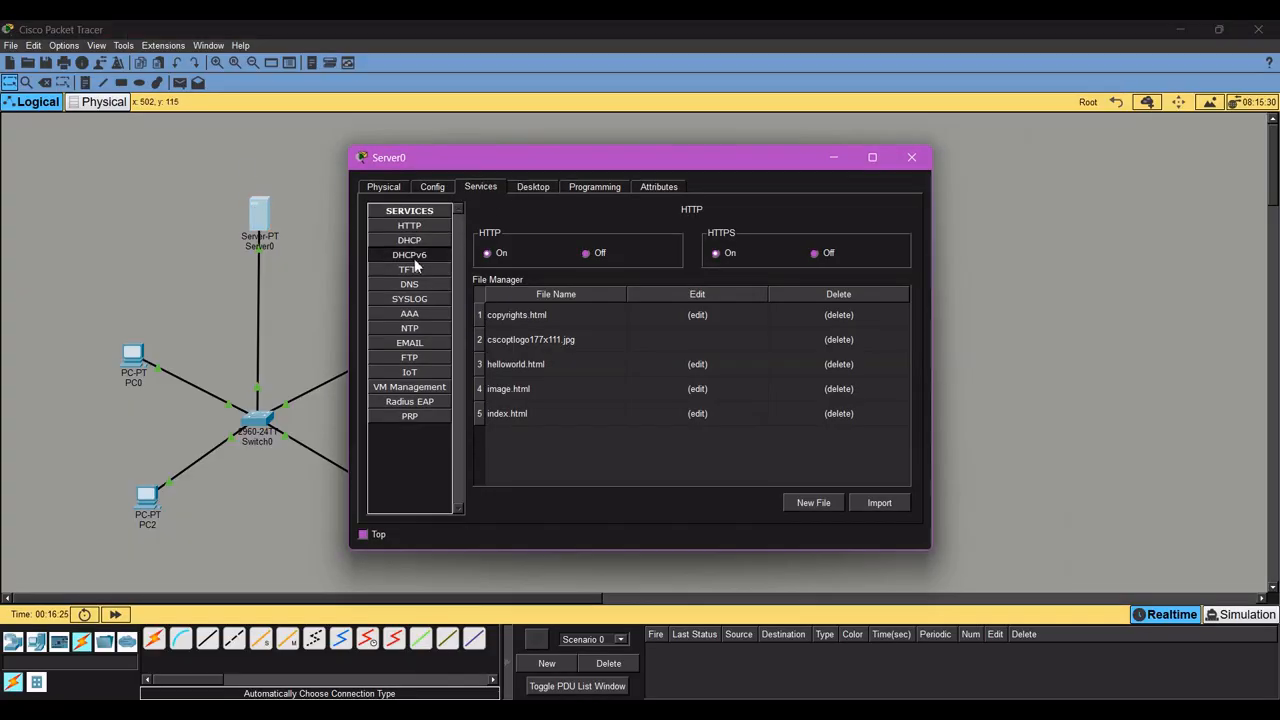
click(409, 284)
click(627, 234)
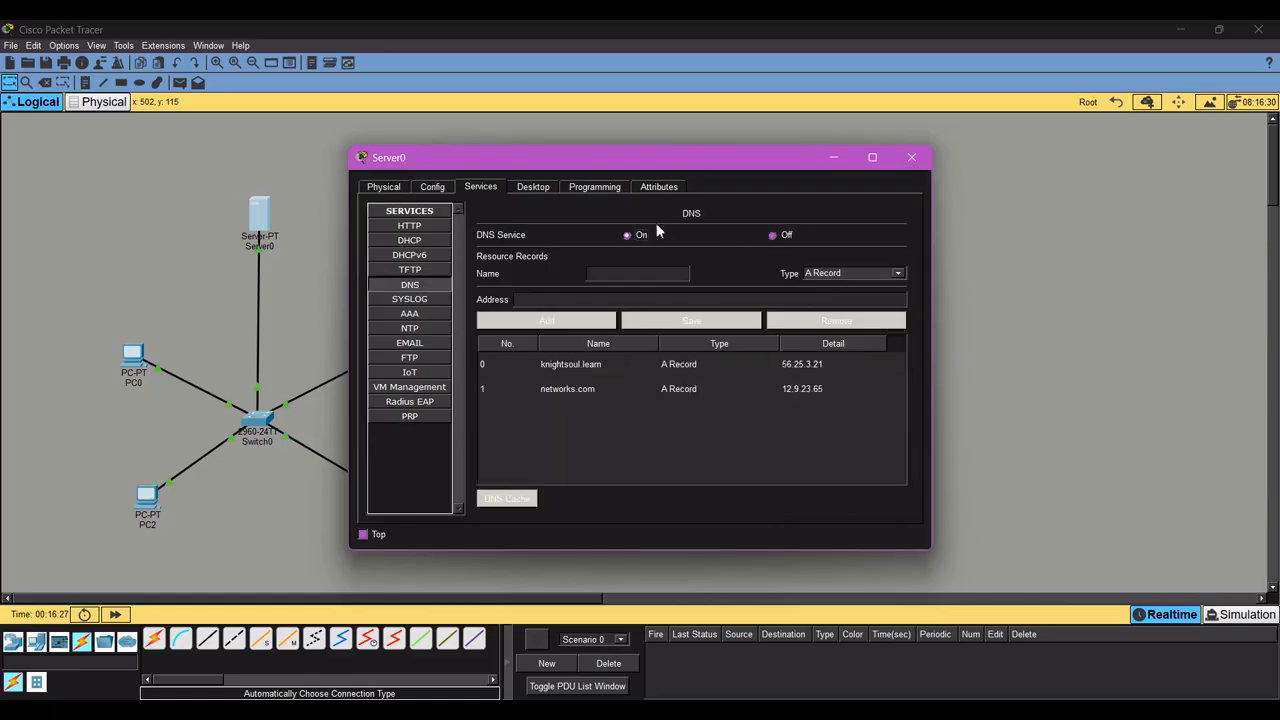
click(911, 157)
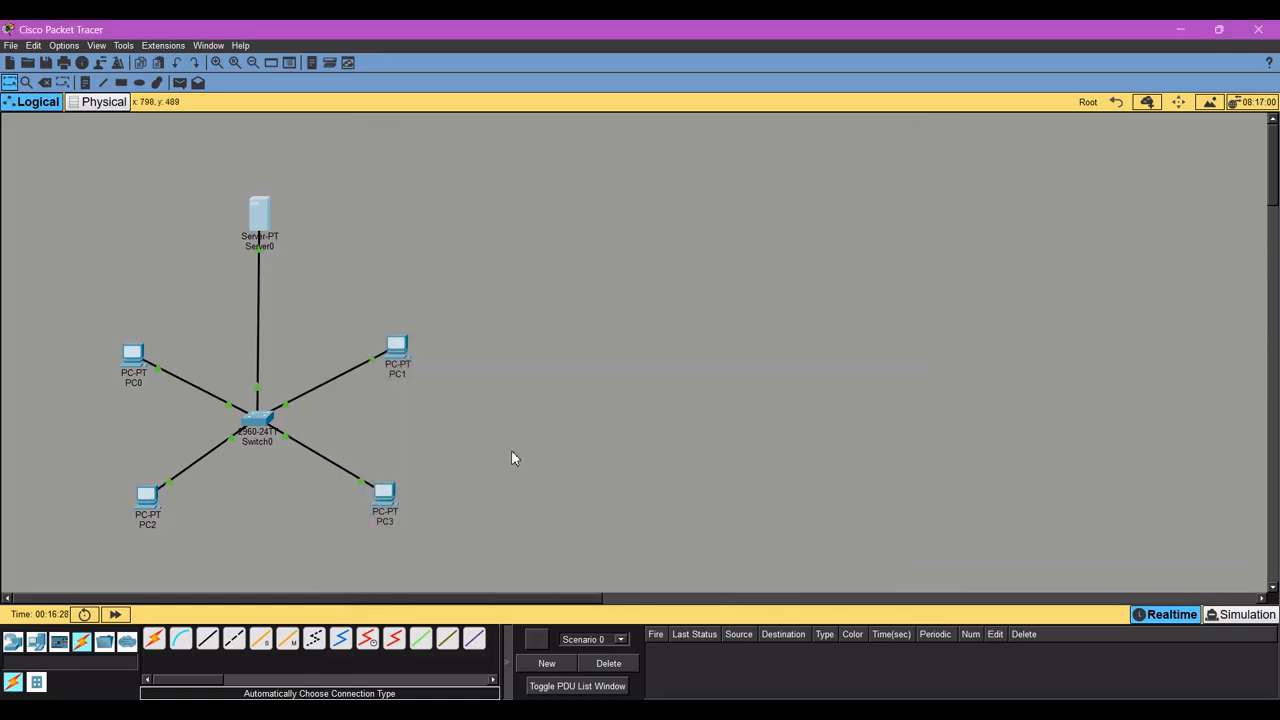
Run ipconfig in PC3's Command Prompt and highlight the command
click(378, 494)
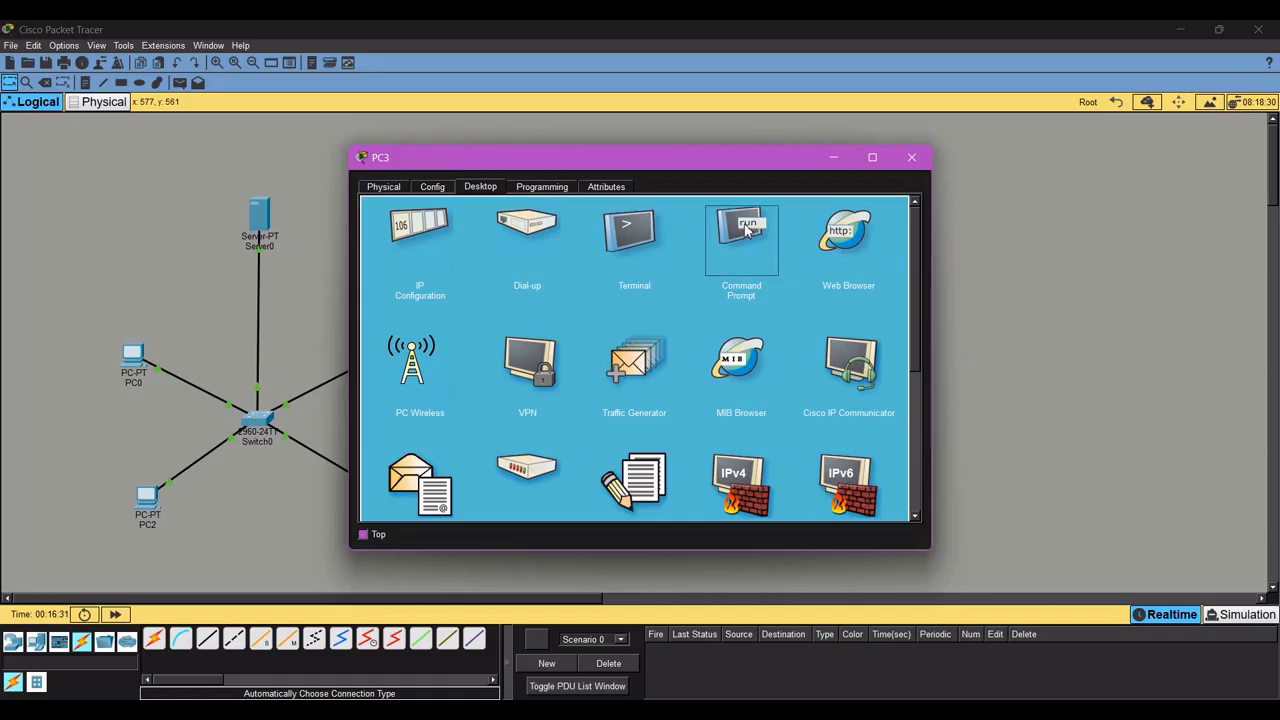
click(741, 232)
drag(749, 158, 878, 162)
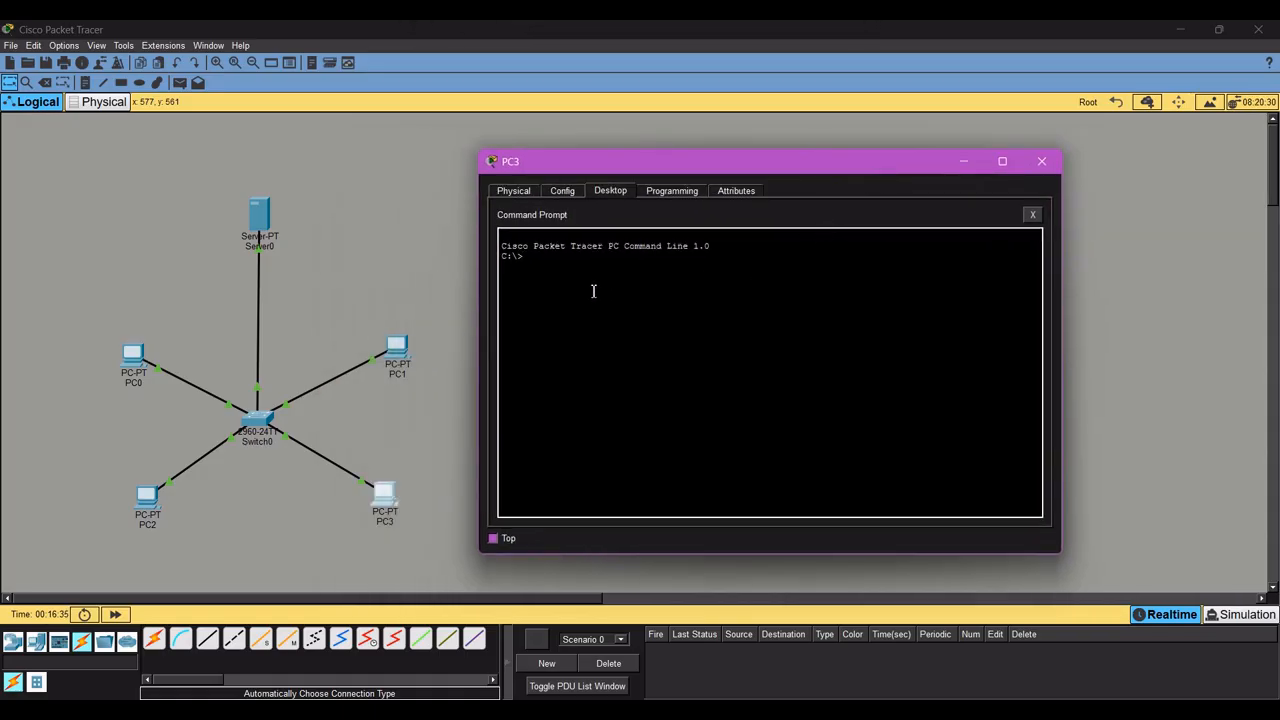
text(ipconfig)
key(Return)
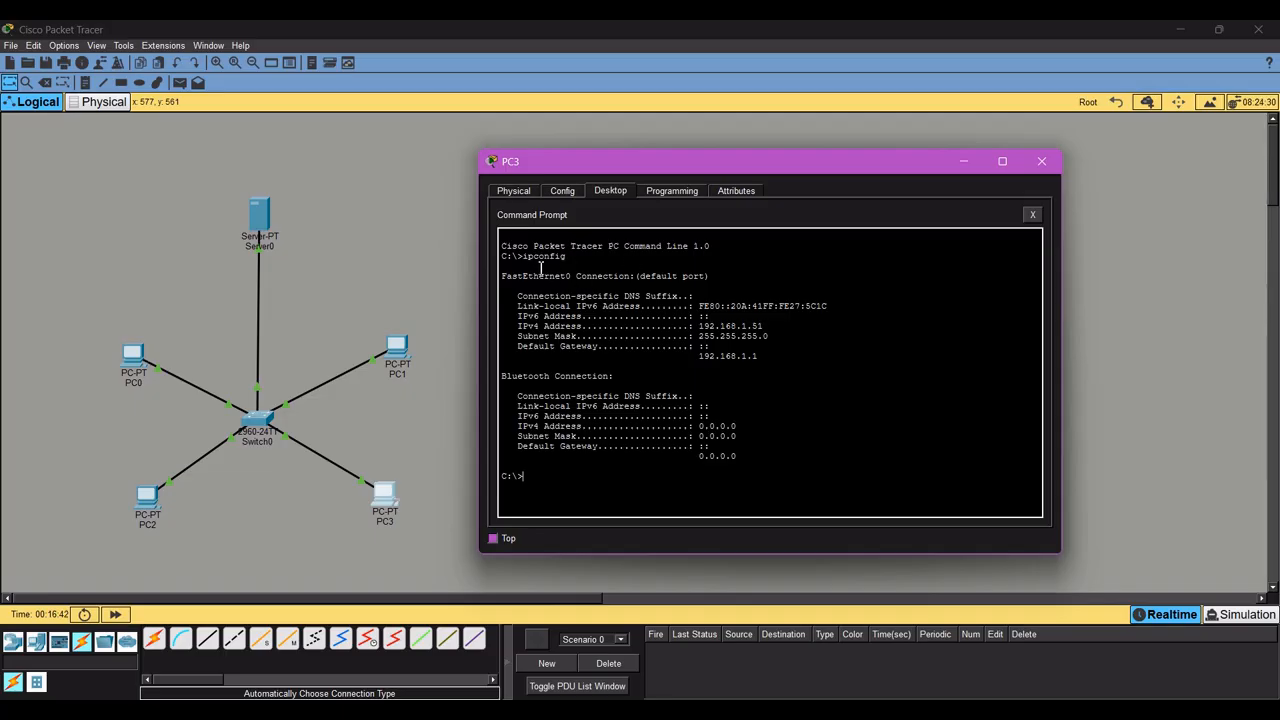
drag(523, 257, 567, 257)
Run nslookup knightsoul.learn on PC3 and highlight the returned name and address
click(595, 489)
text(nslookup knightsoul.learn)
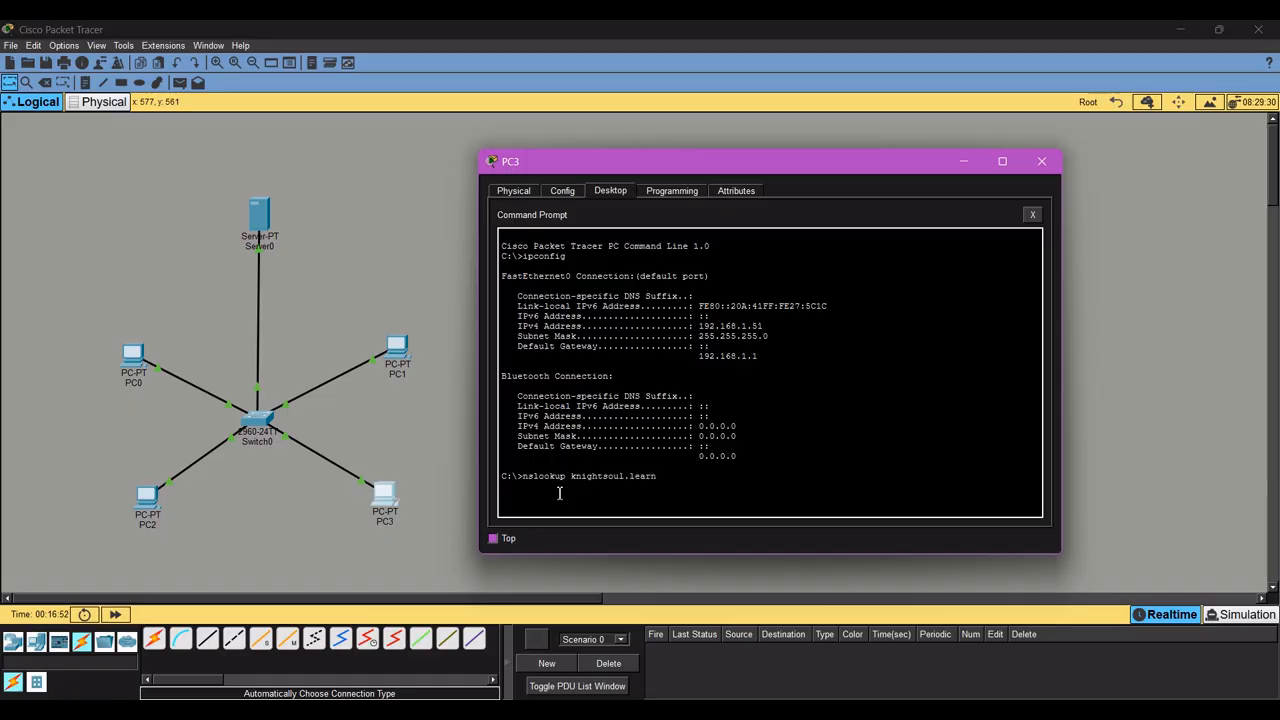
key(Return)
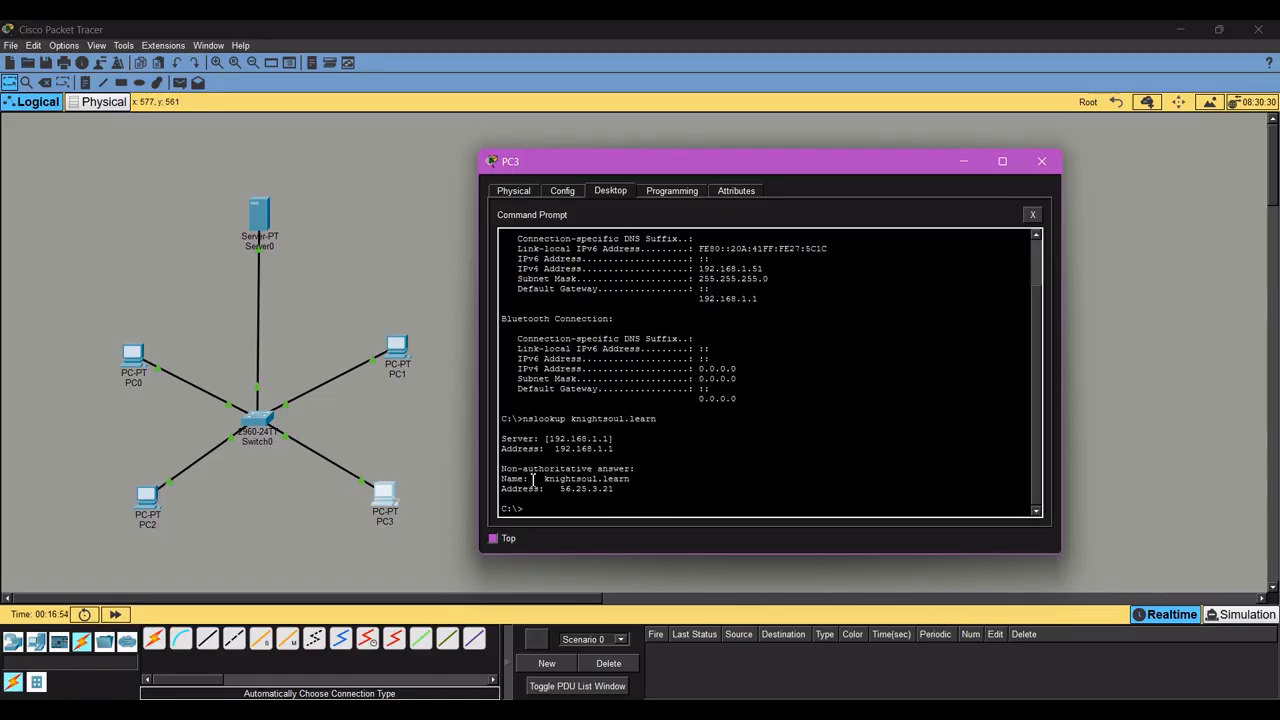
drag(502, 438, 545, 438)
drag(522, 490, 645, 488)
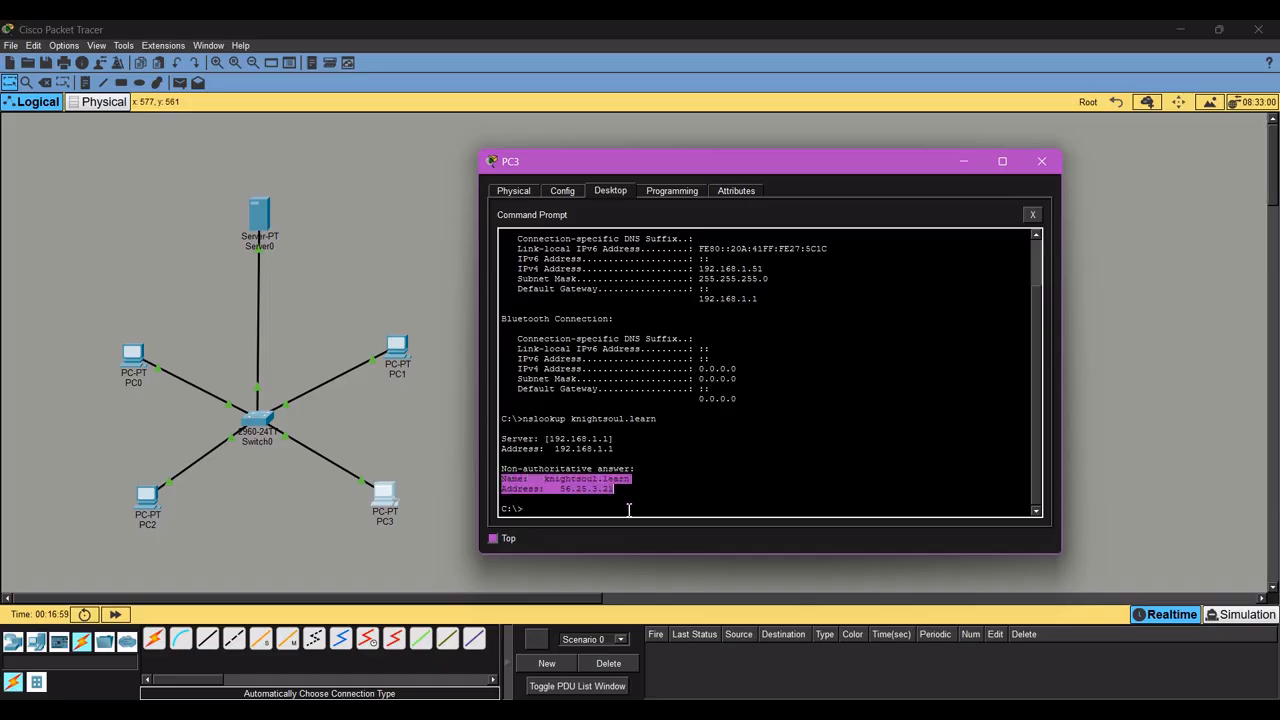
Query the unregistered domain learn.com with nslookup from PC3
click(566, 511)
text(nslookup)
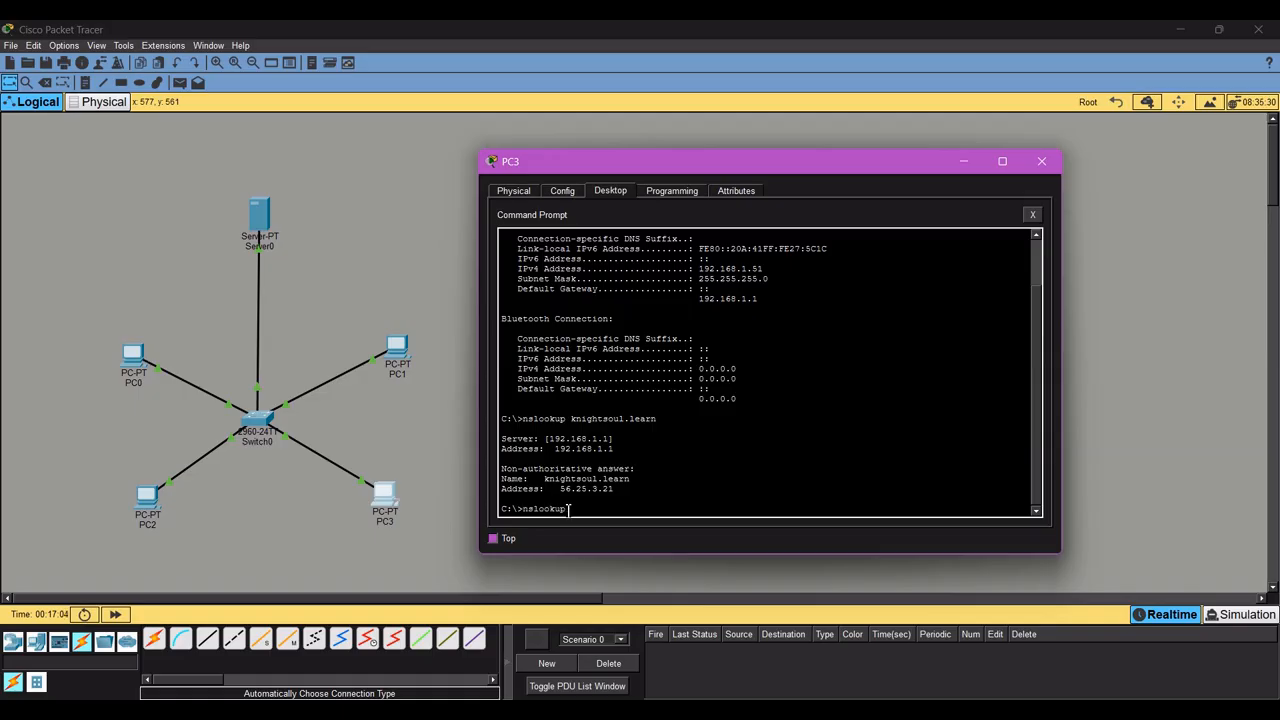
text( learn.com)
key(Return)
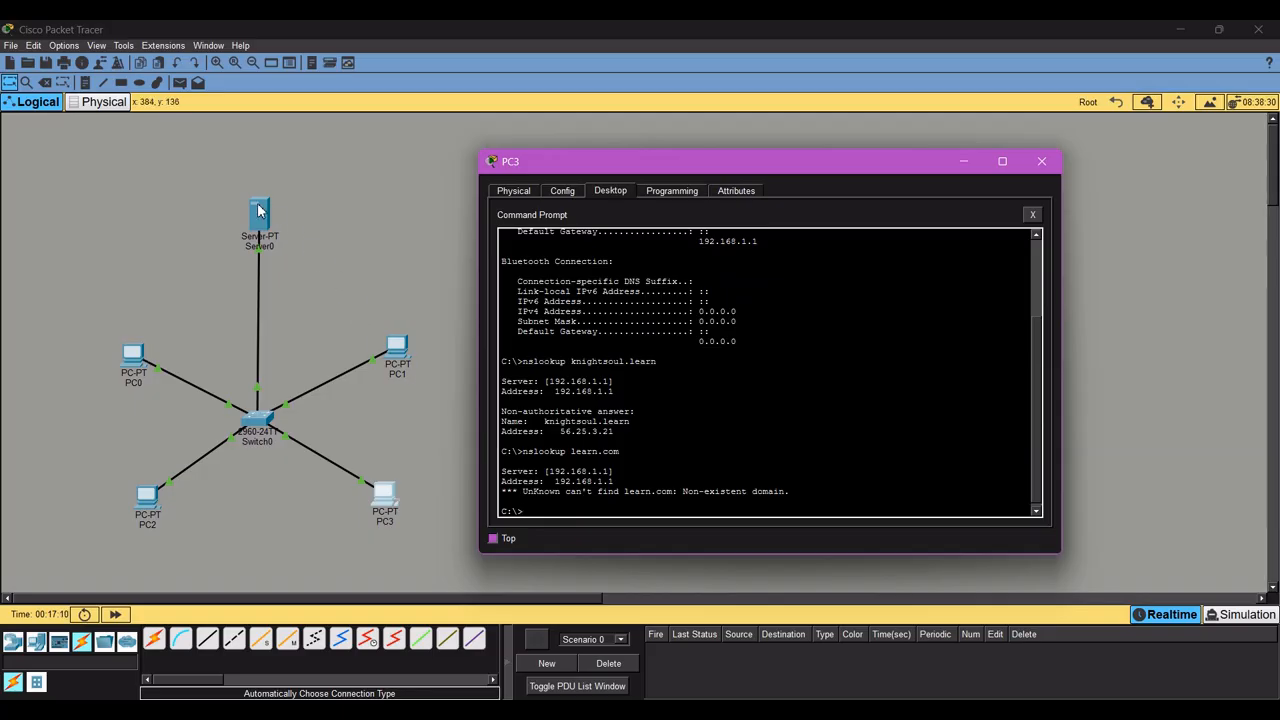
Check which domain names are registered in Server0's DNS records, and close the server's window
click(258, 210)
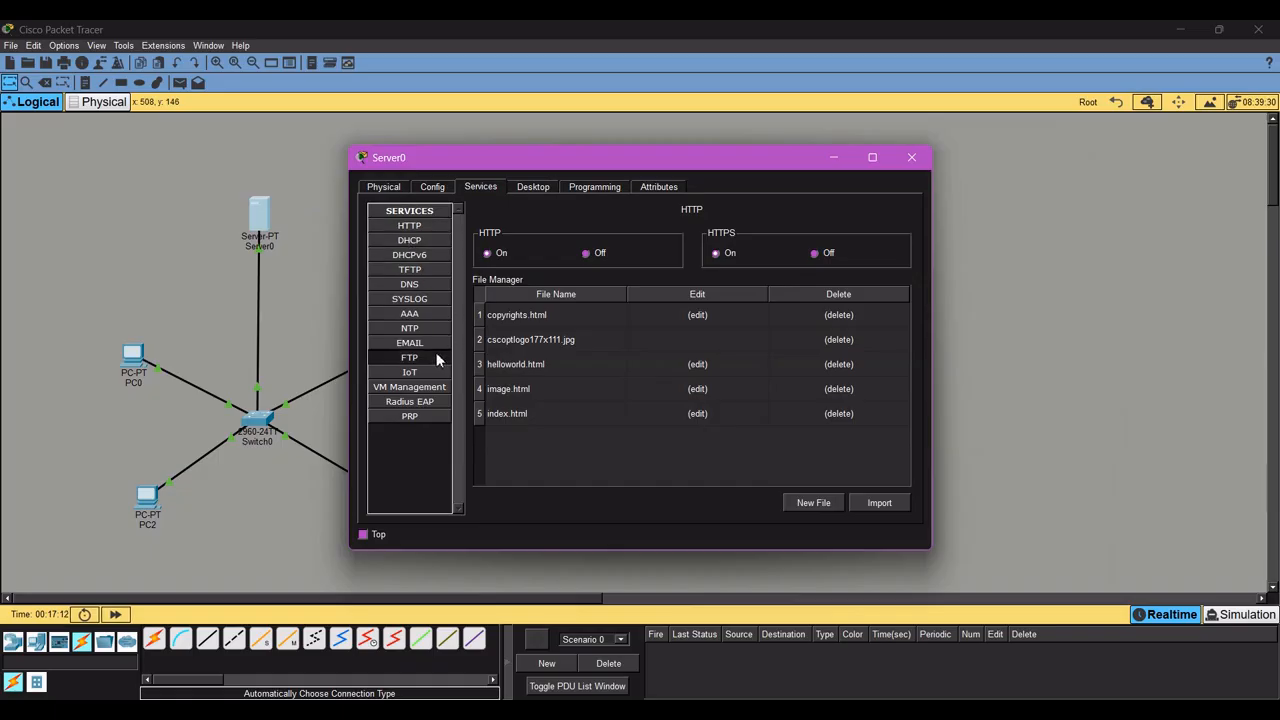
click(421, 286)
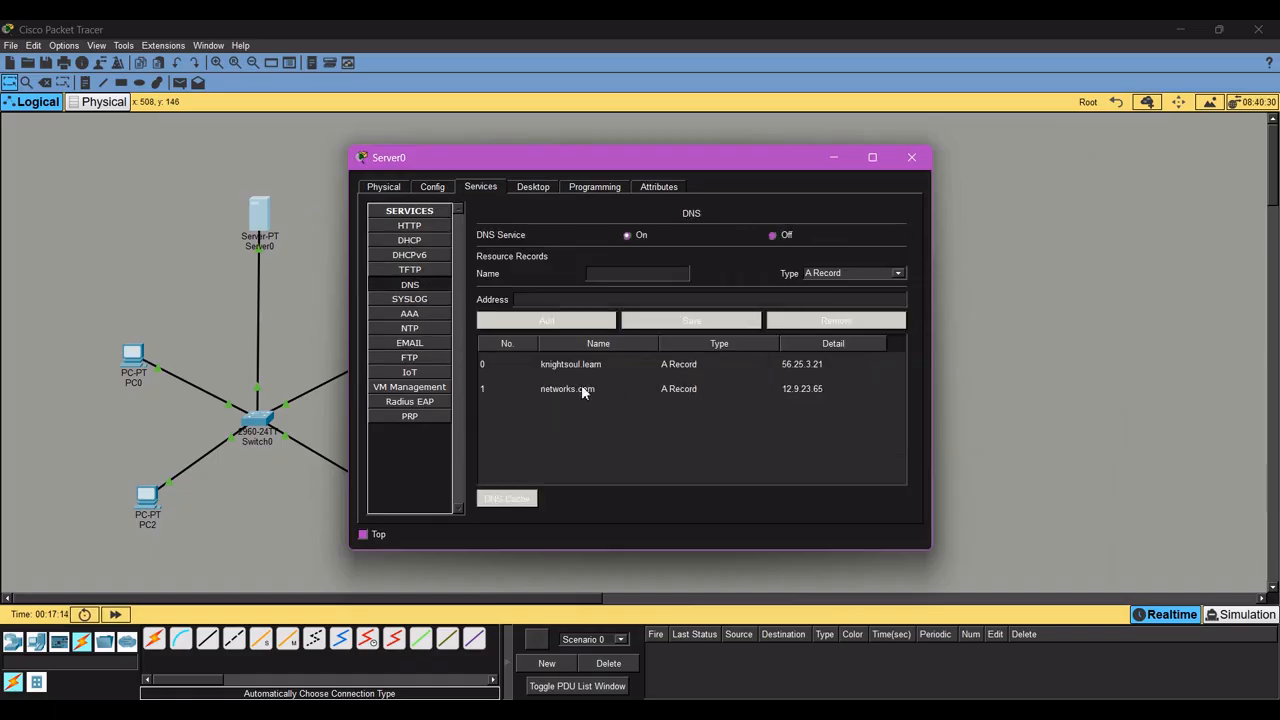
click(911, 157)
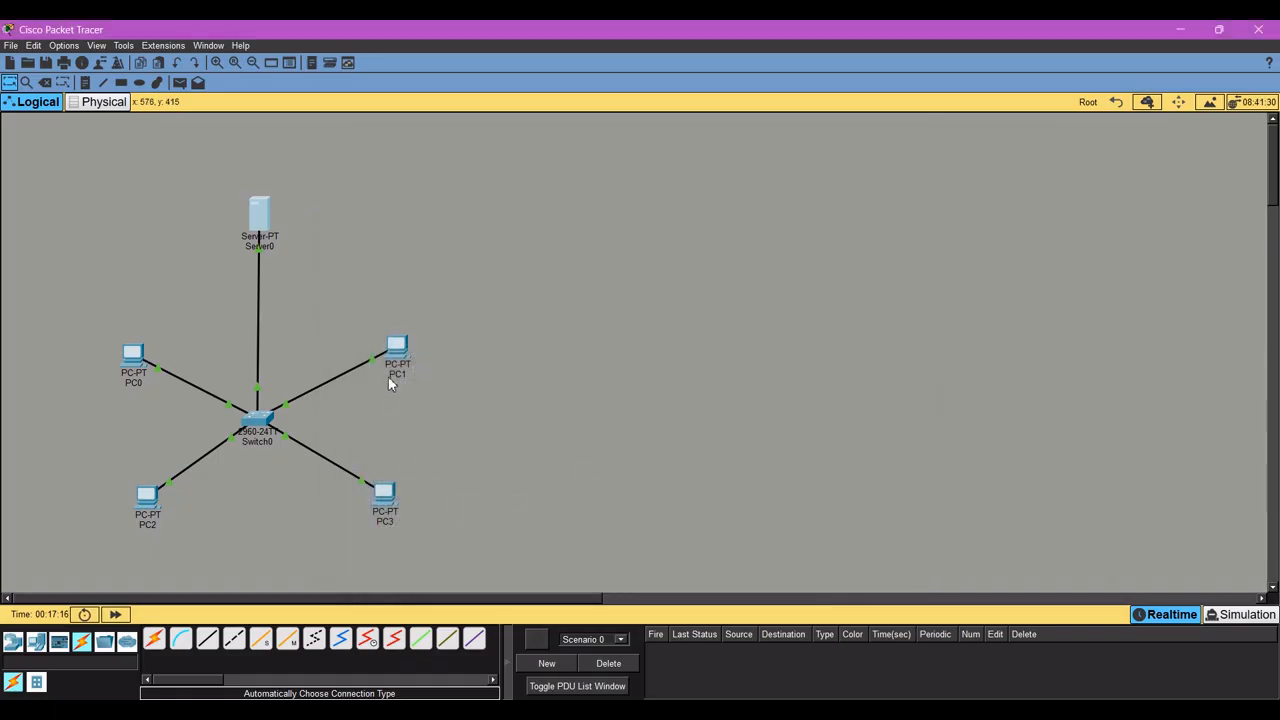
Resolve networks.com with nslookup in PC3's Command Prompt and close the PC3 window
click(384, 494)
text(nslooku)
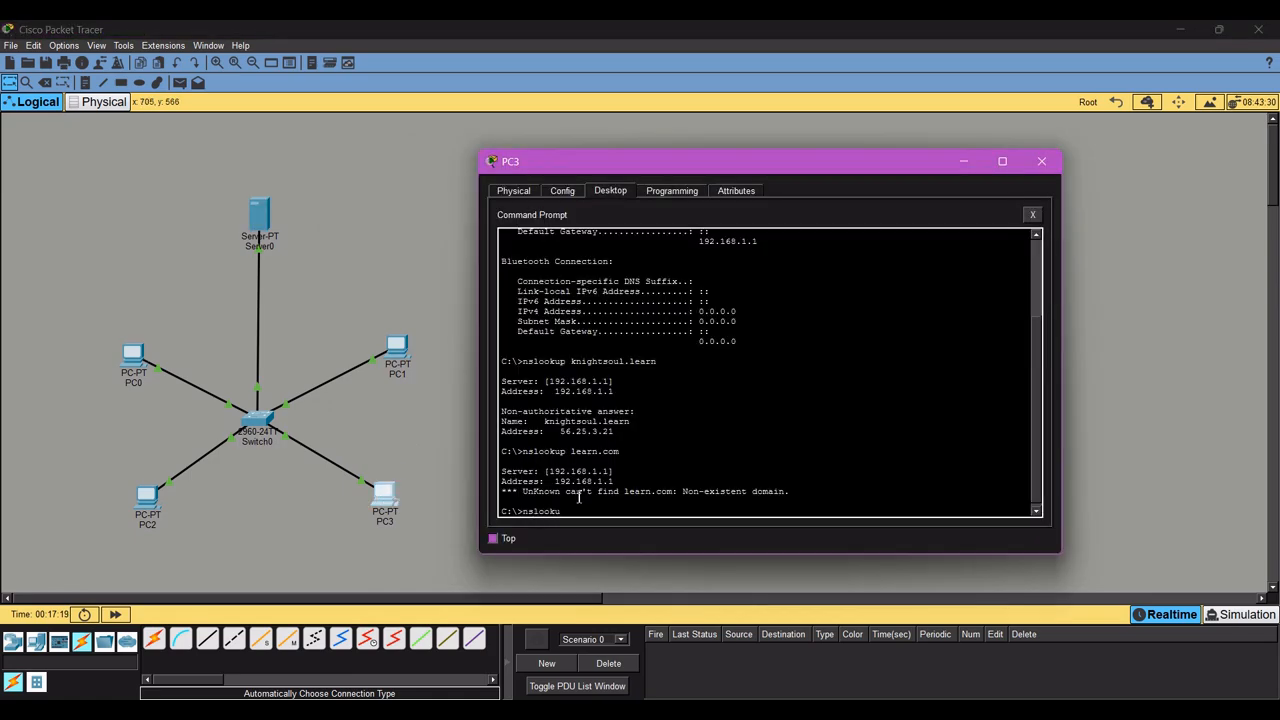
text(p networks.com)
key(Return)
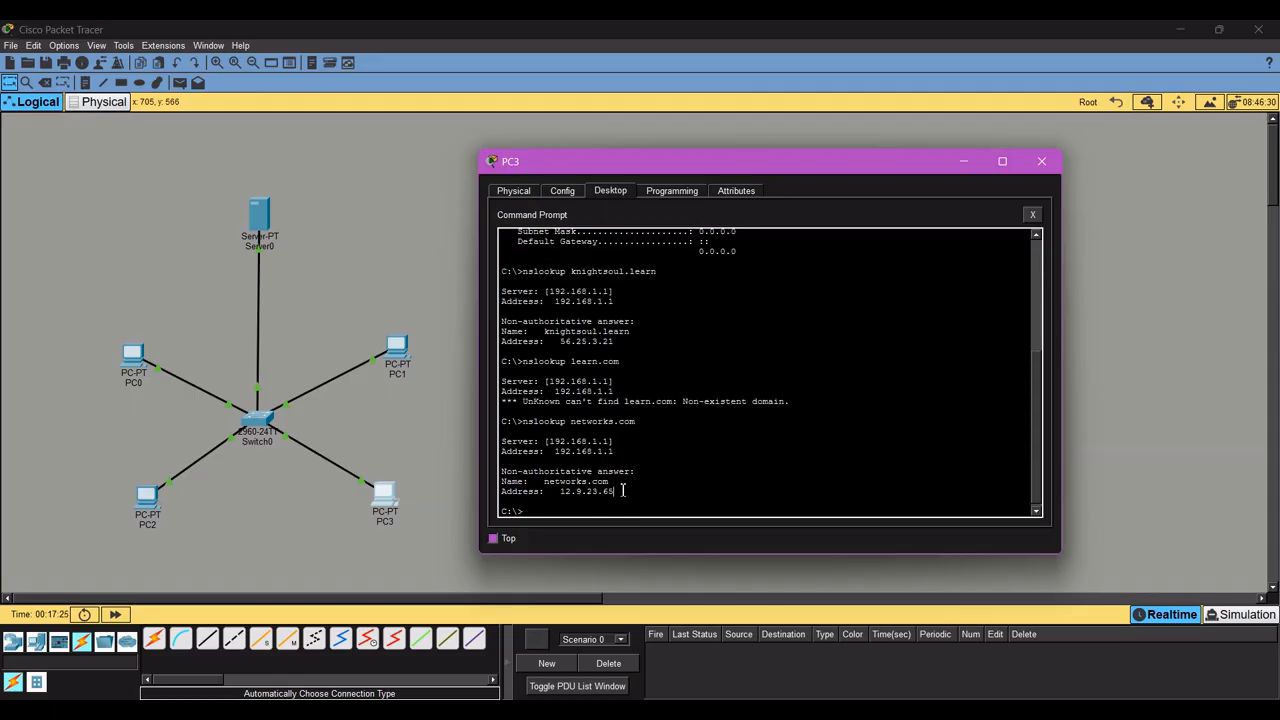
click(1042, 162)
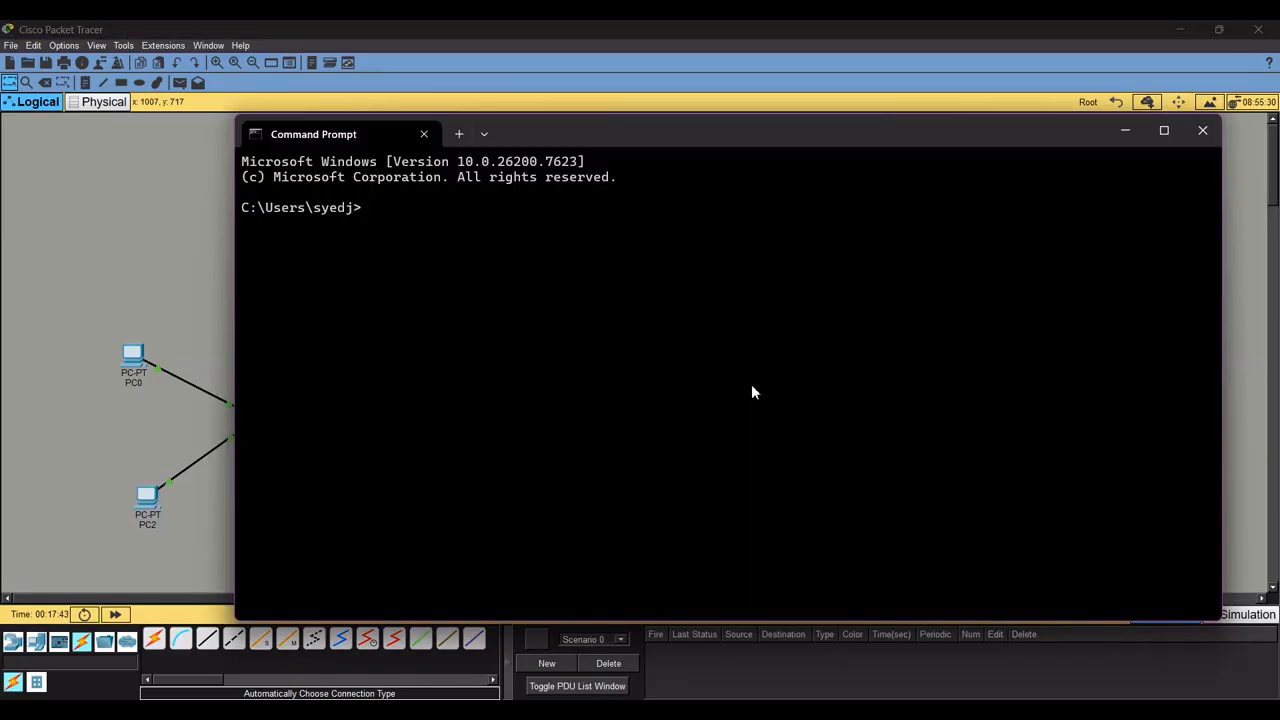
Switch to the Windows Command Prompt, ping 192.168.1.1 and highlight the sent and received packet counts
text(ping 192.168.1.1)
key(Return)
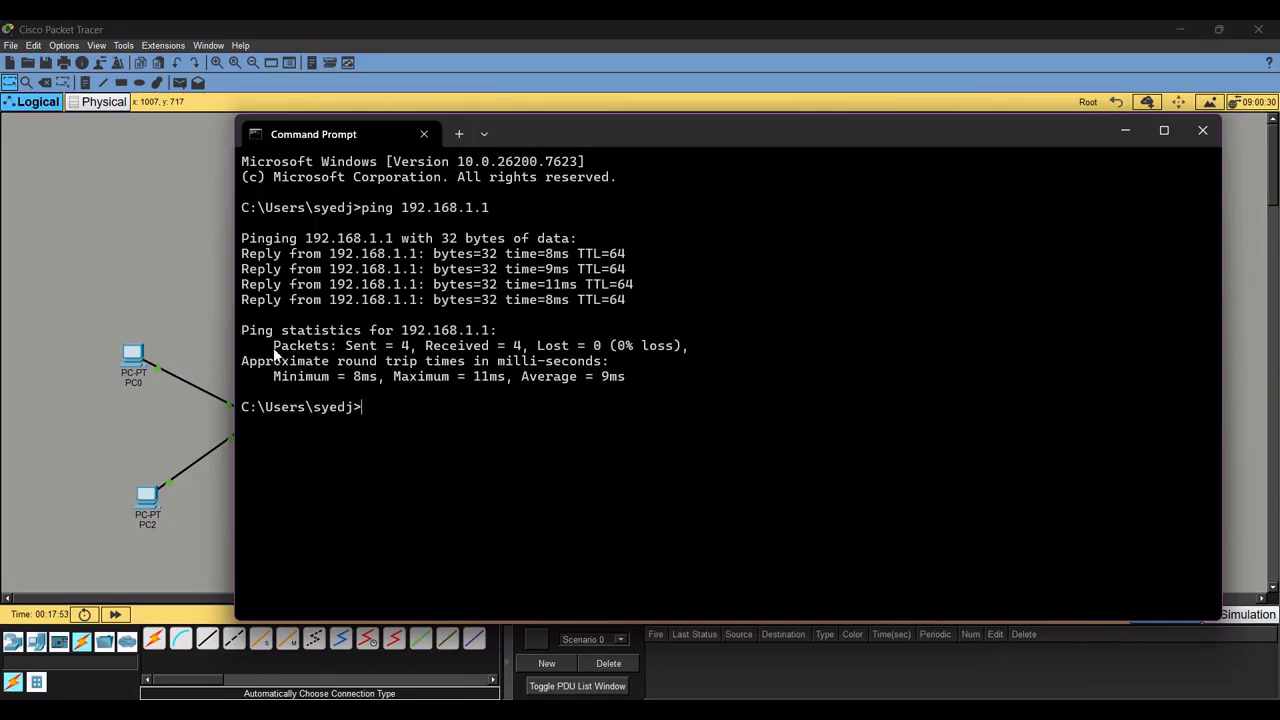
drag(345, 345, 519, 349)
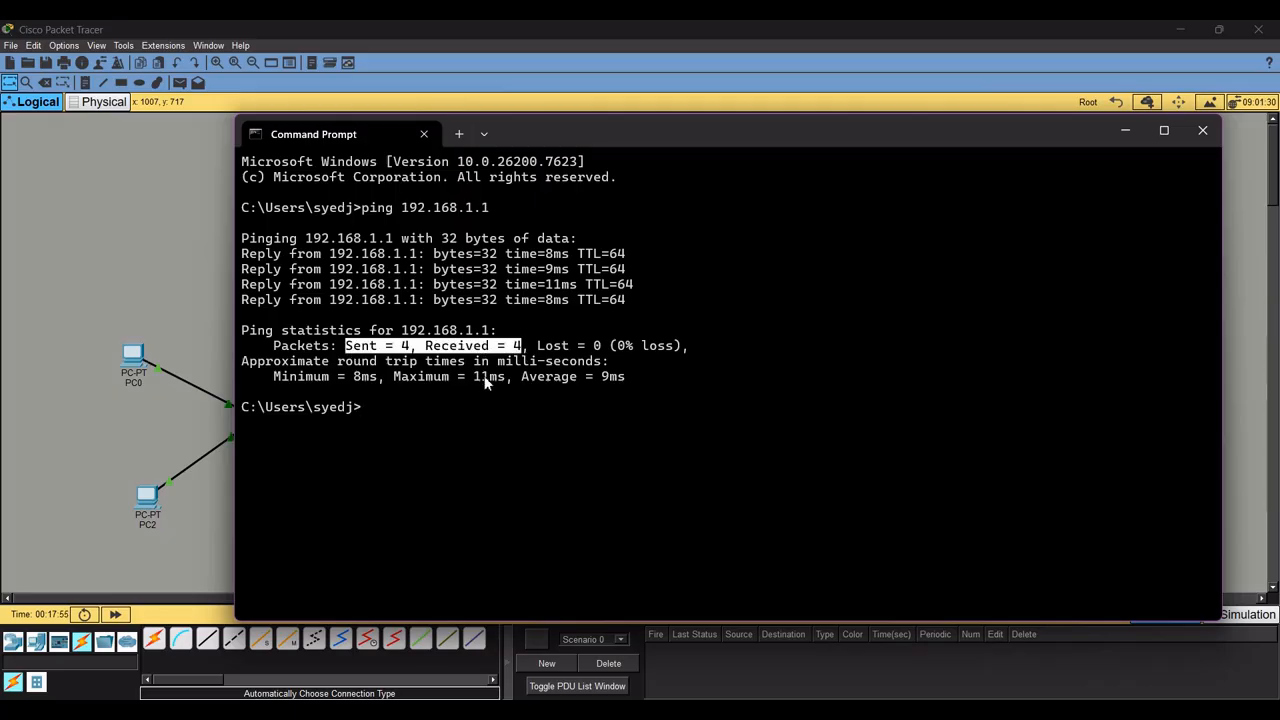
click(407, 419)
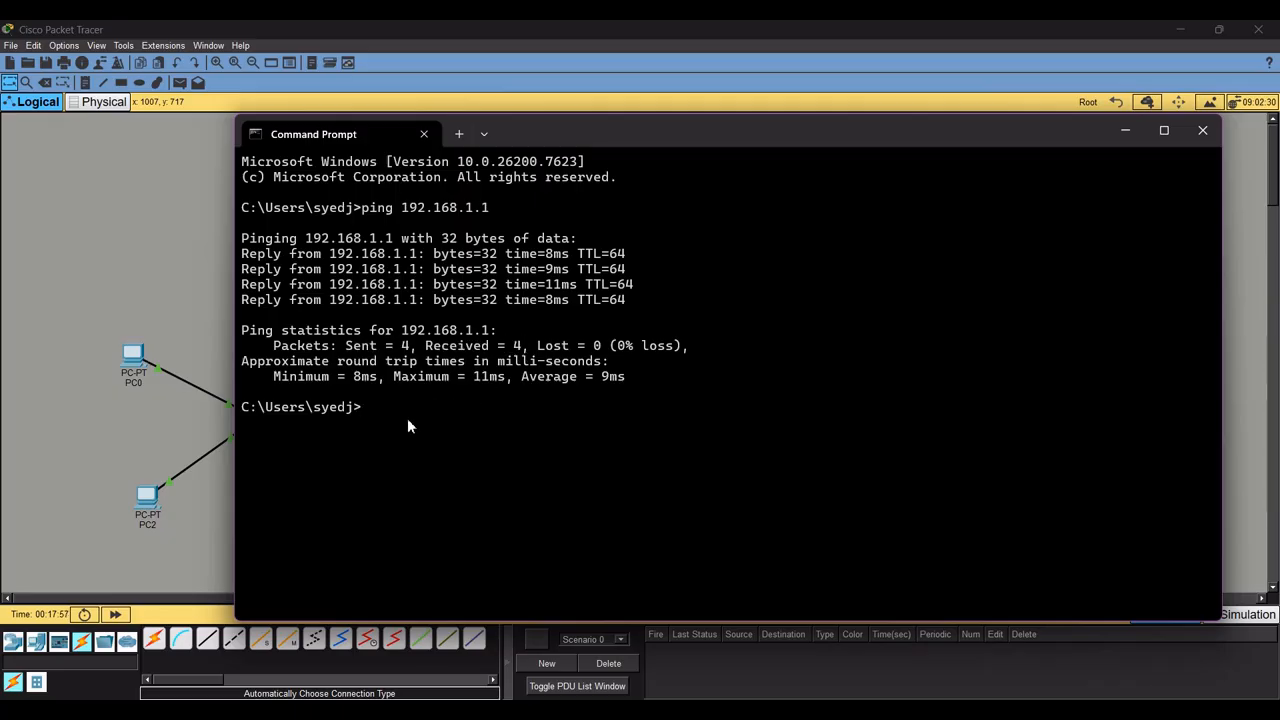
Run nslookup youtube.com in the Windows Command Prompt and highlight the query and the returned IPv4 address
text(nslookup youtube.com)
key(Return)
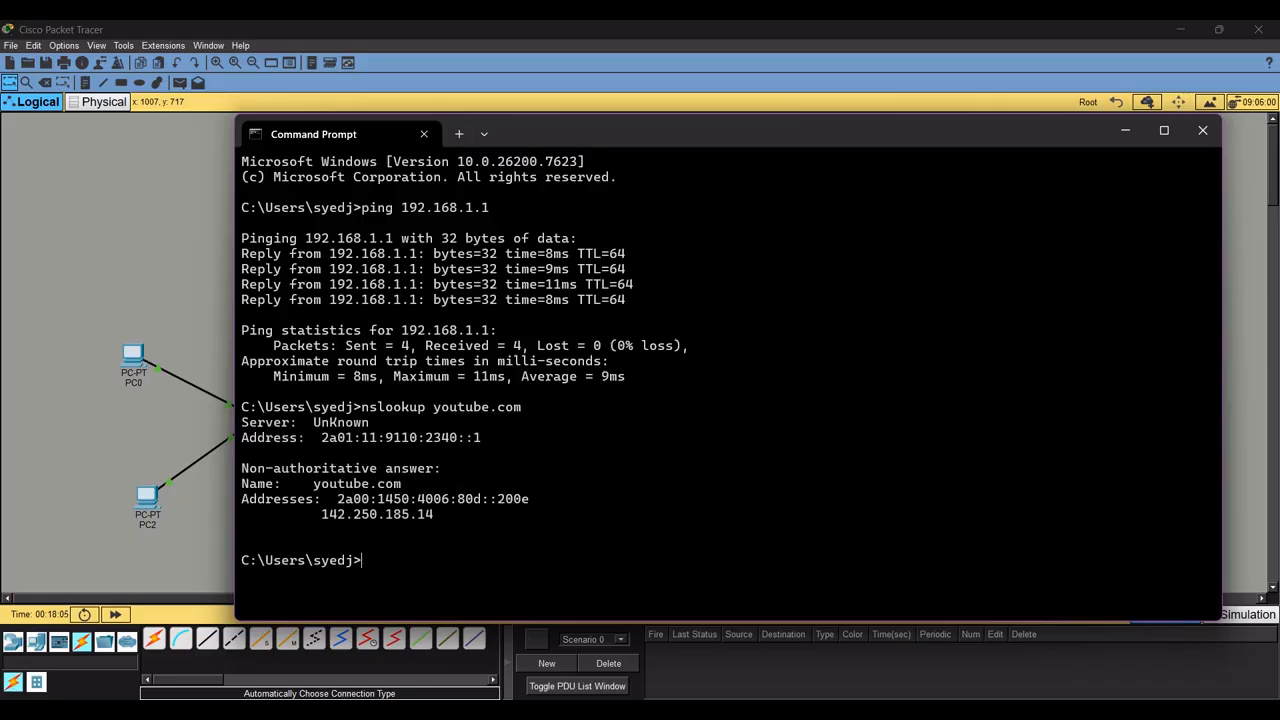
drag(318, 512, 455, 526)
click(451, 523)
drag(240, 407, 495, 440)
click(447, 466)
drag(313, 514, 437, 514)
click(410, 550)
Look up wikipedia.com with nslookup and highlight its returned IPv4 address
text(nslookup )
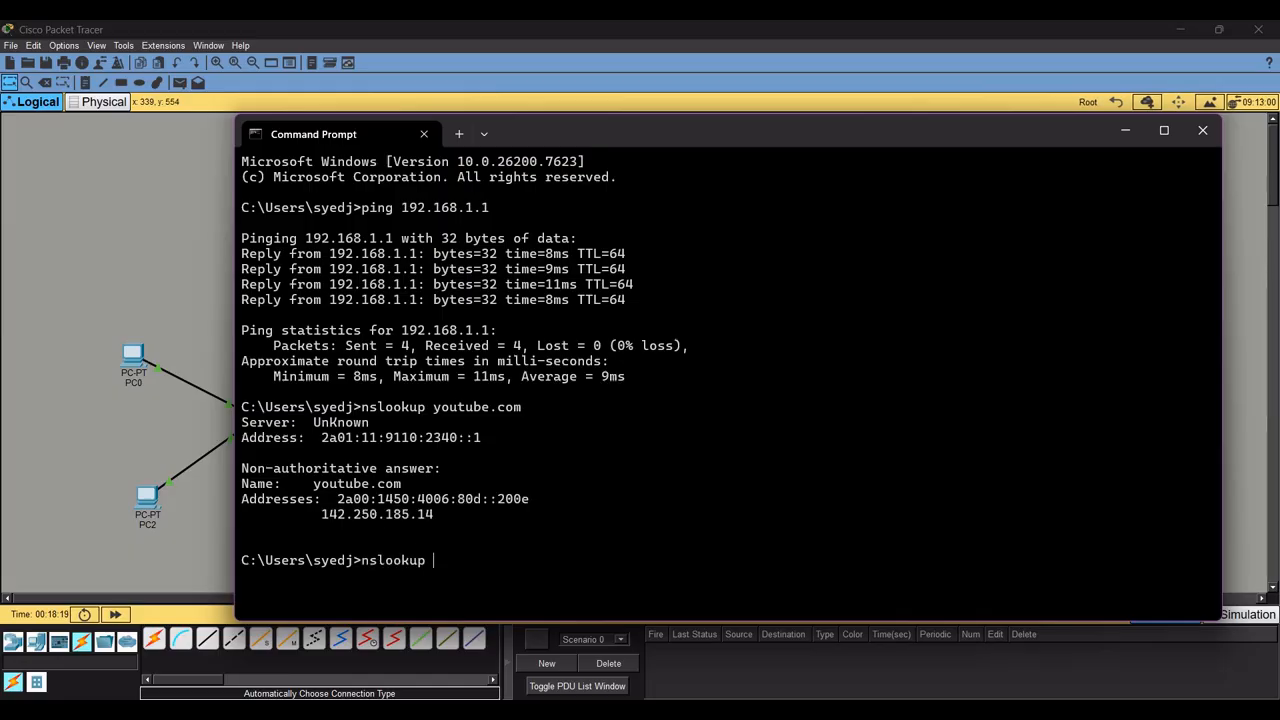
text(wikipedia.com)
key(Return)
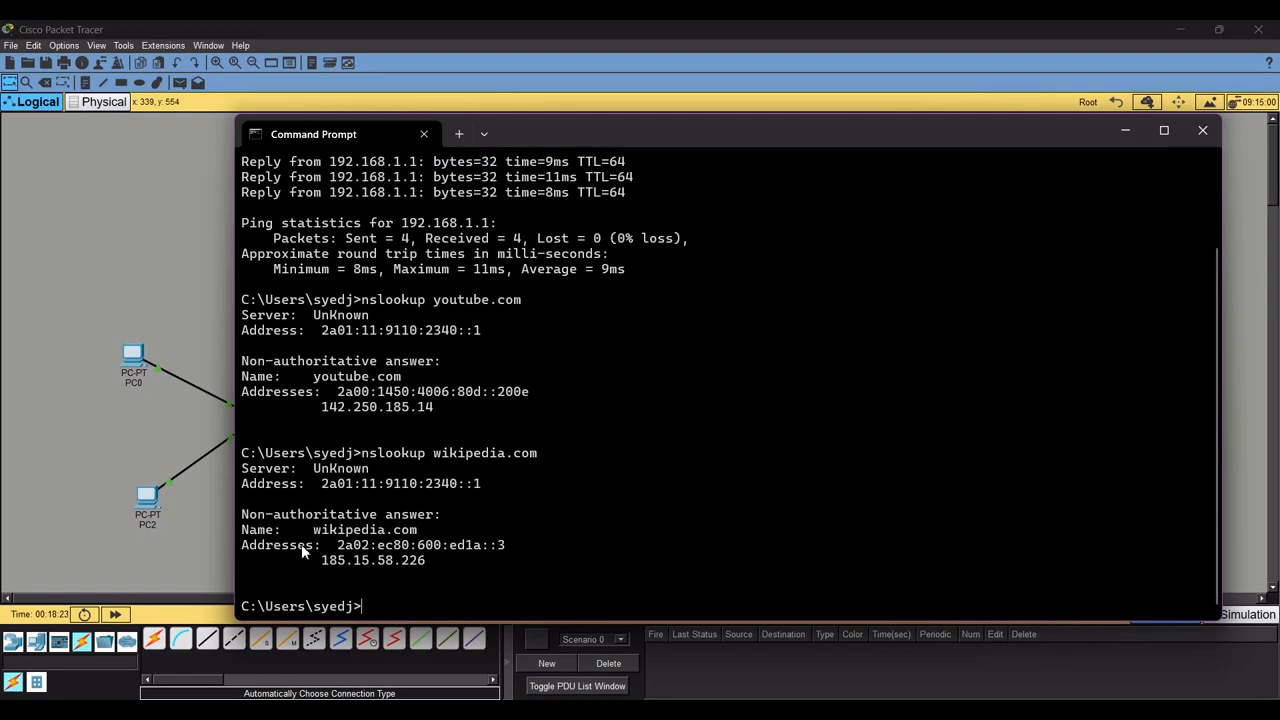
drag(313, 566, 441, 566)
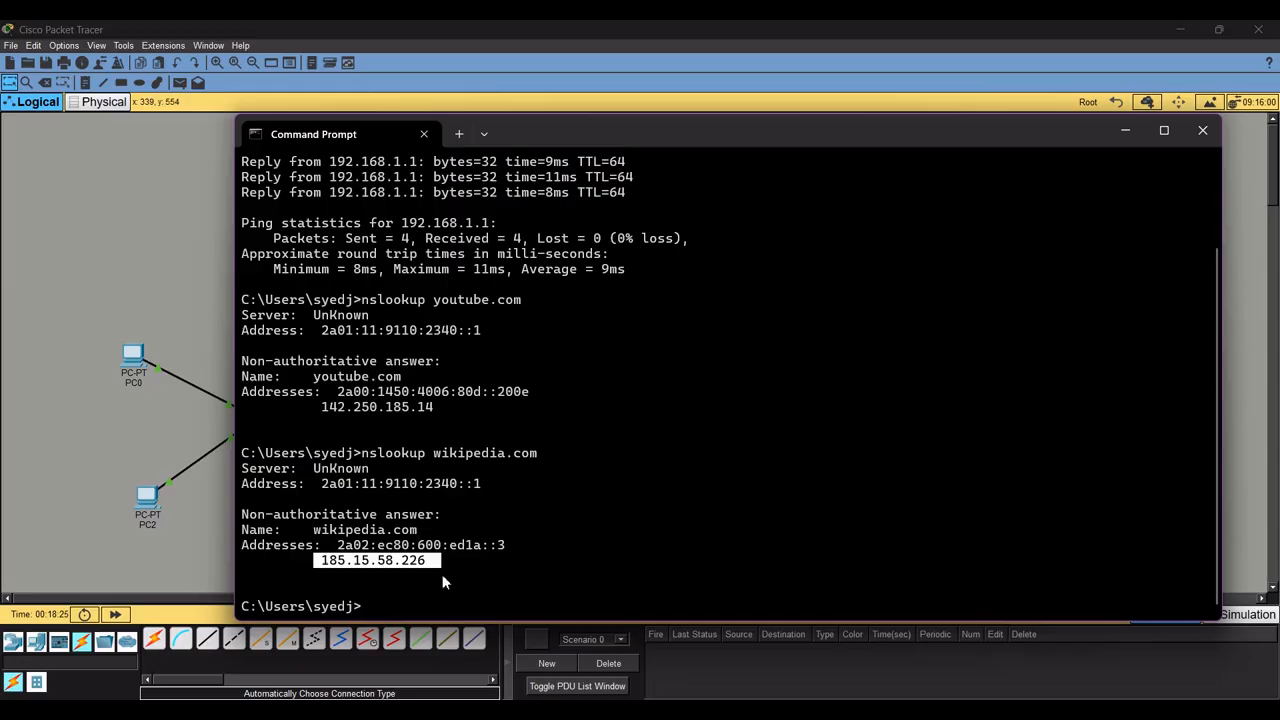
click(436, 594)
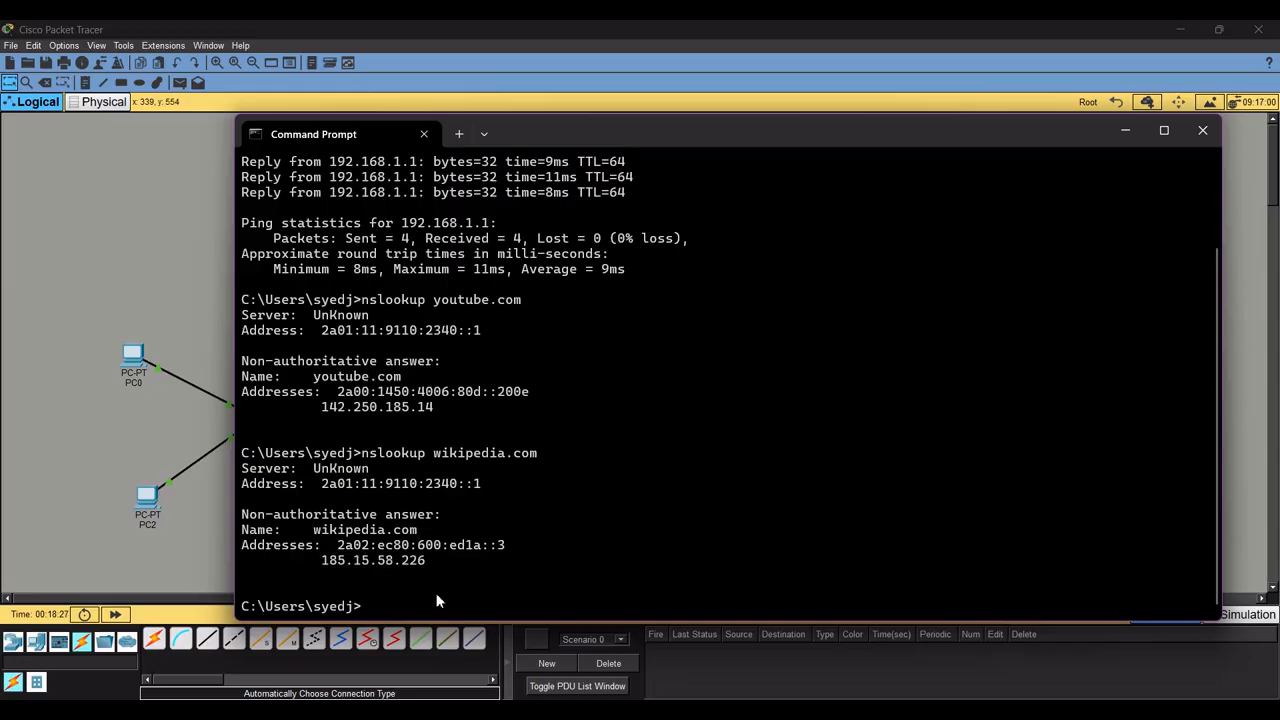